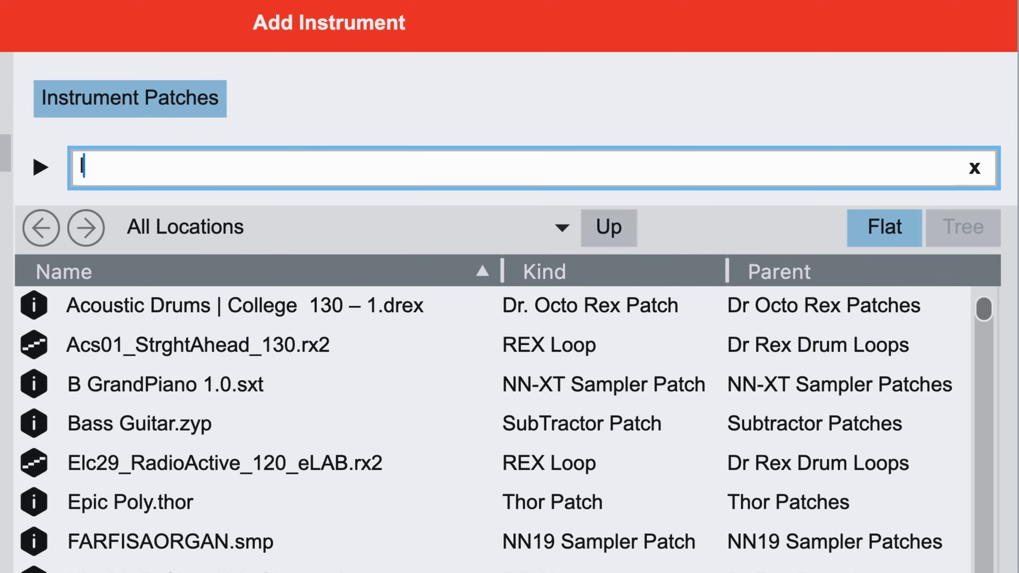
Step: Search patches for 'lead' filtered to Synth: Leads, then 'polyton' with the Delay category
text(lead)
click(219, 363)
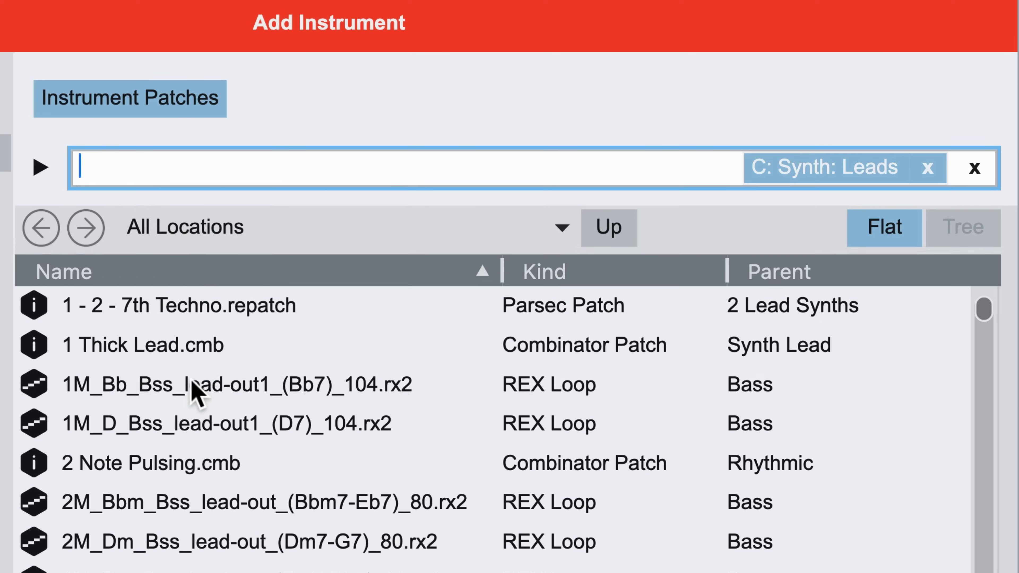
text(polyton)
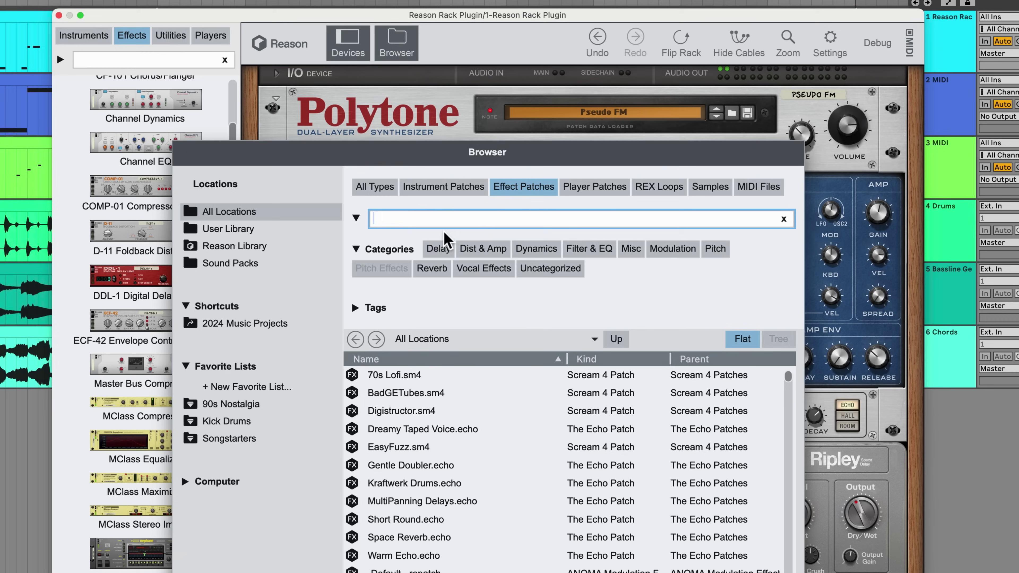
click(438, 248)
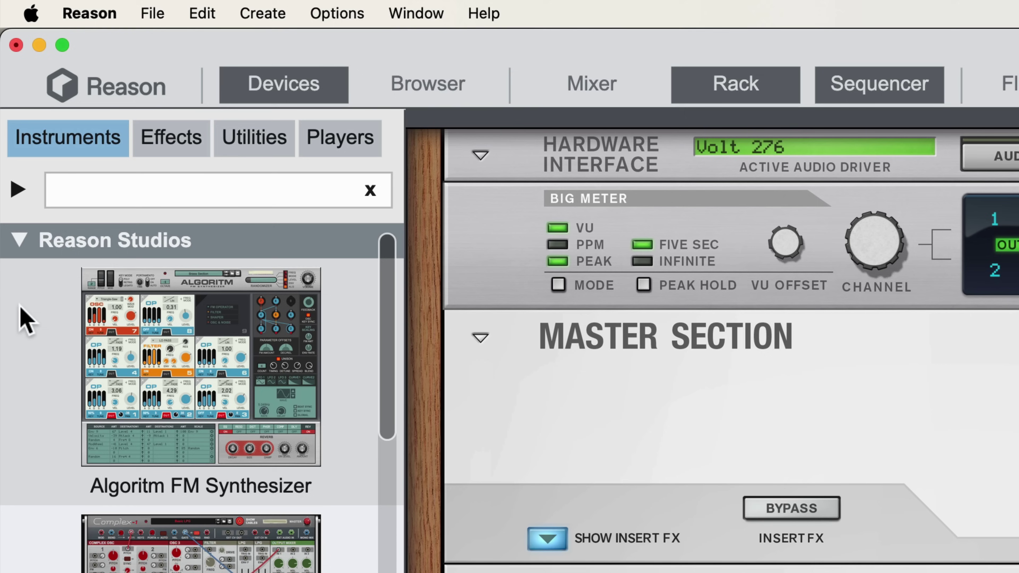
Step: Browse the Effects, Utilities and Players device lists, then return to the full list
click(151, 147)
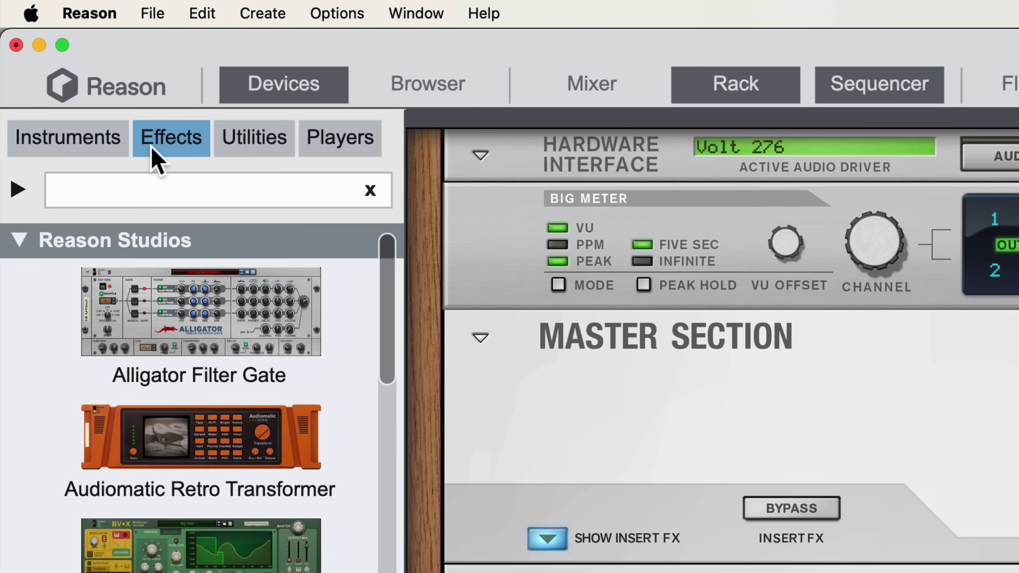
click(250, 140)
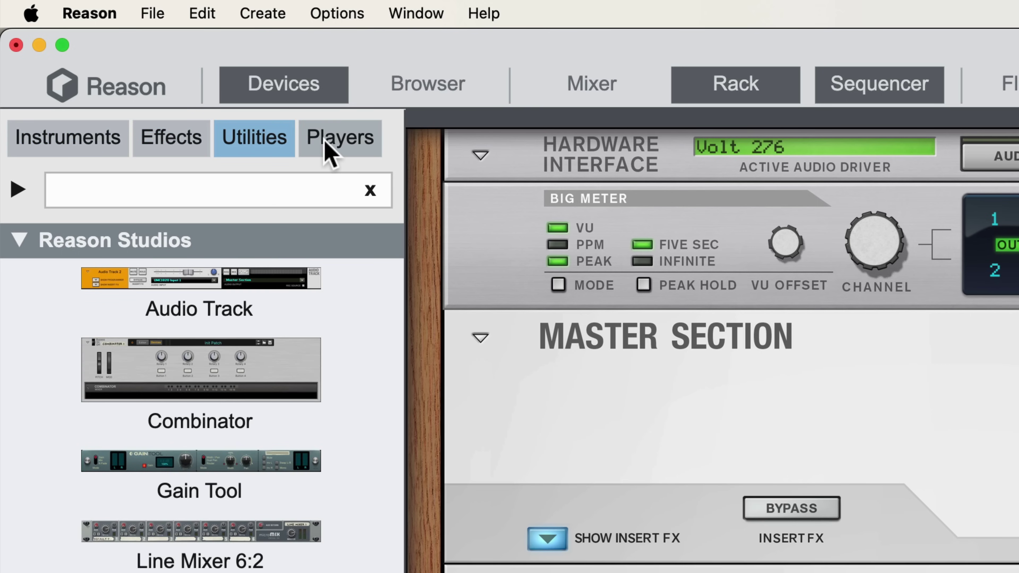
click(345, 151)
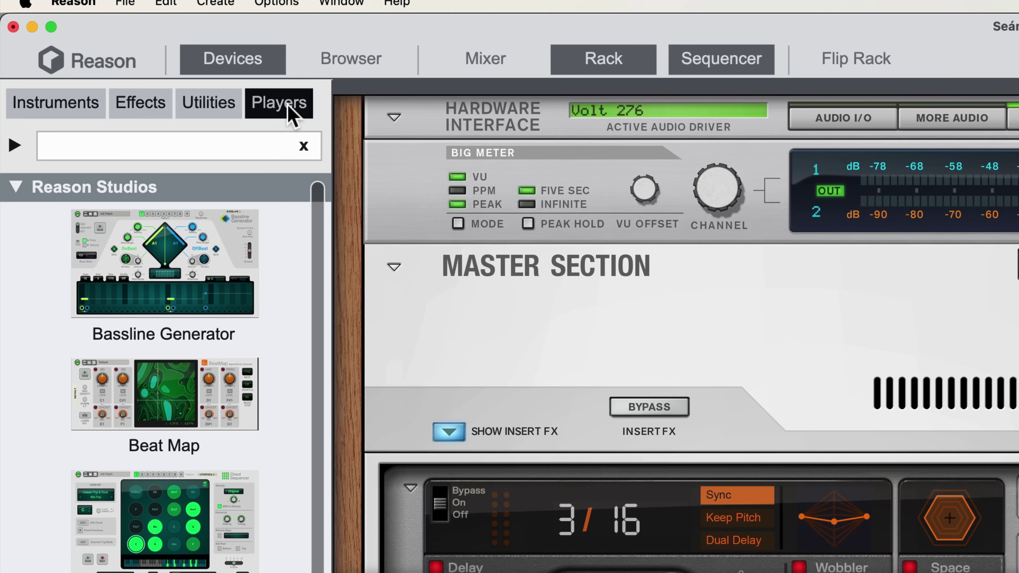
click(352, 148)
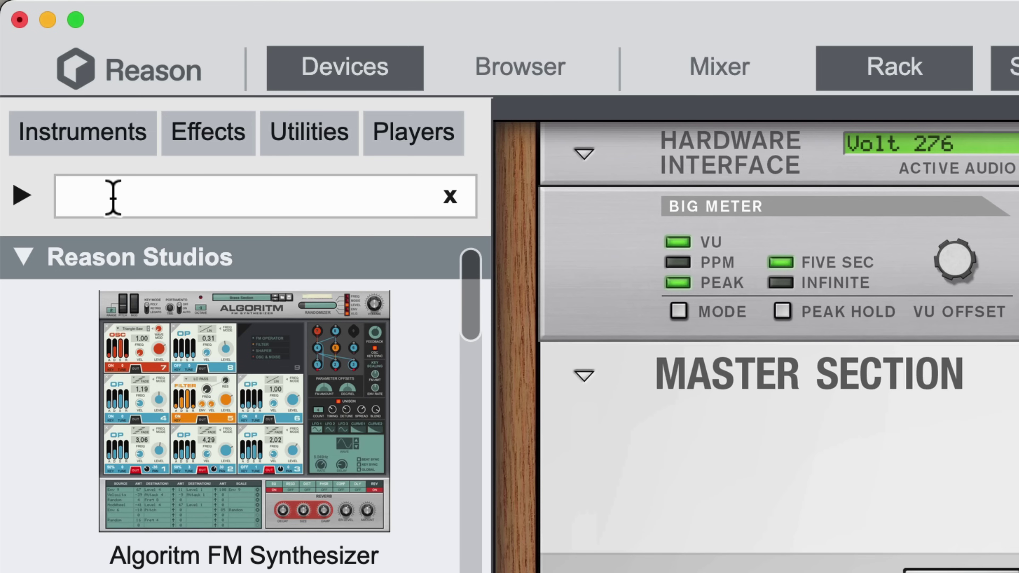
Step: Search devices for 'rip' and then 'dela', clearing each search
click(113, 197)
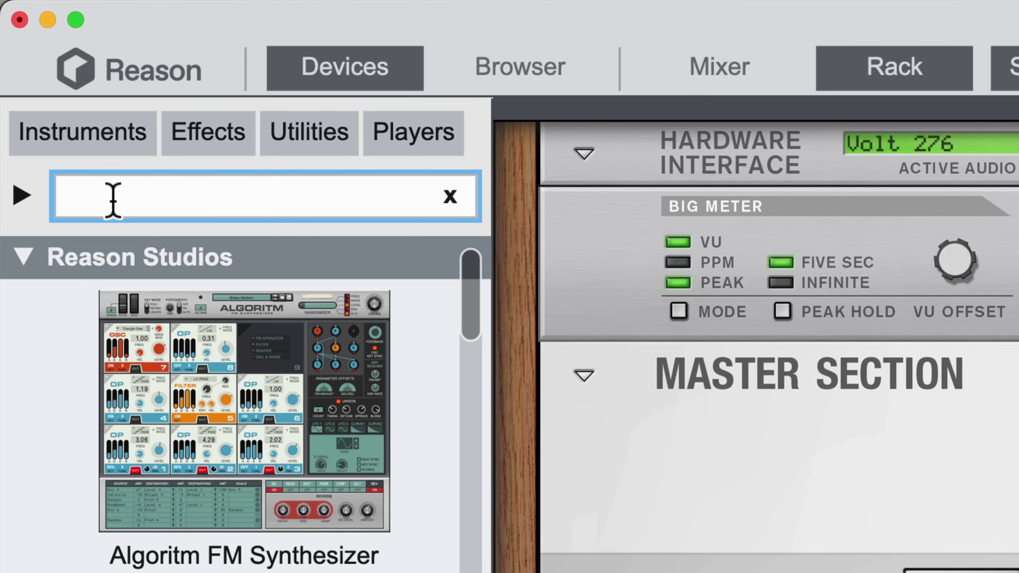
text(rip)
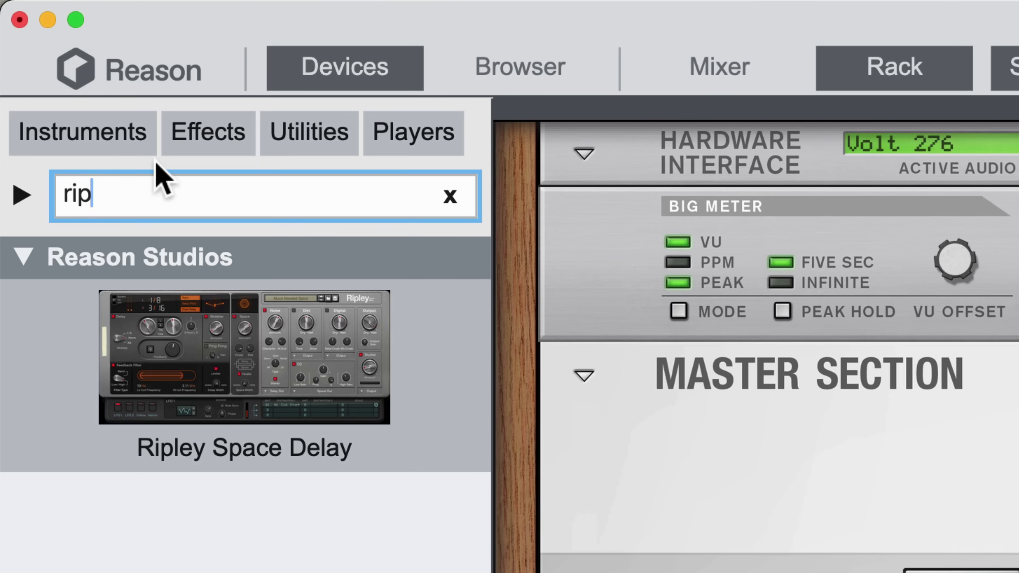
click(448, 196)
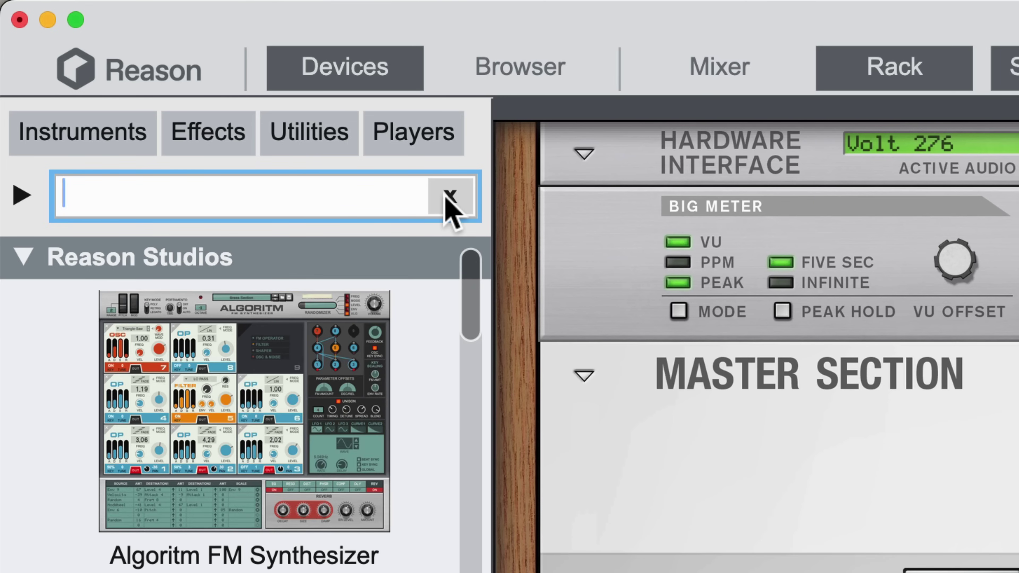
text(delay)
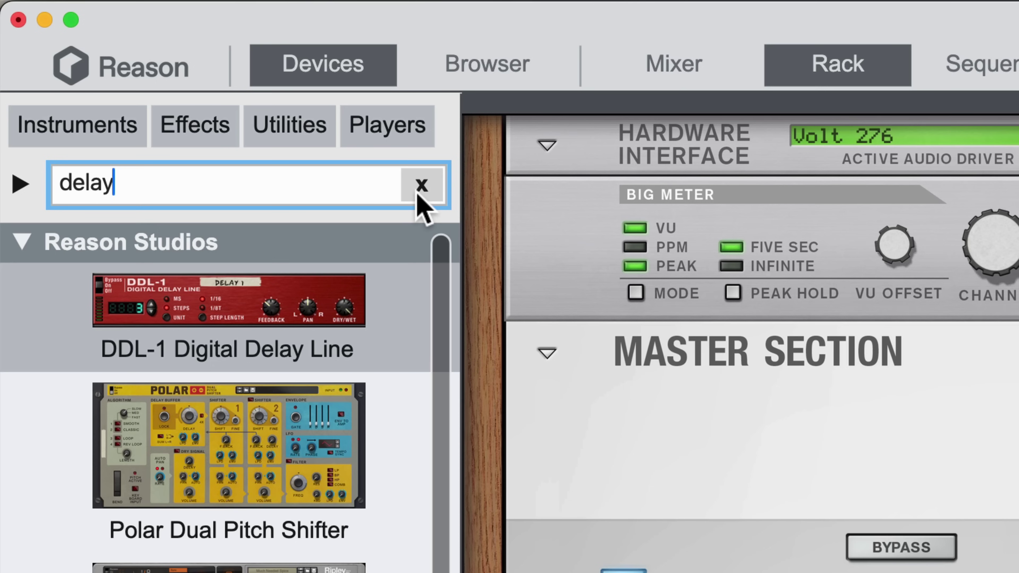
click(191, 91)
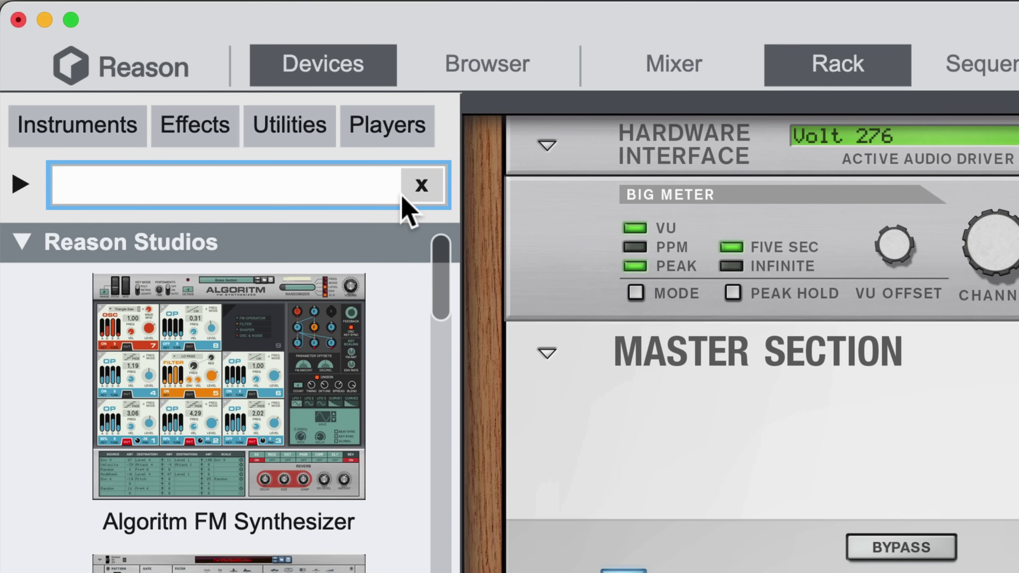
Step: Toggle the EQ and Filter tags, then filter the devices by the Guitar and Dist tags
click(20, 185)
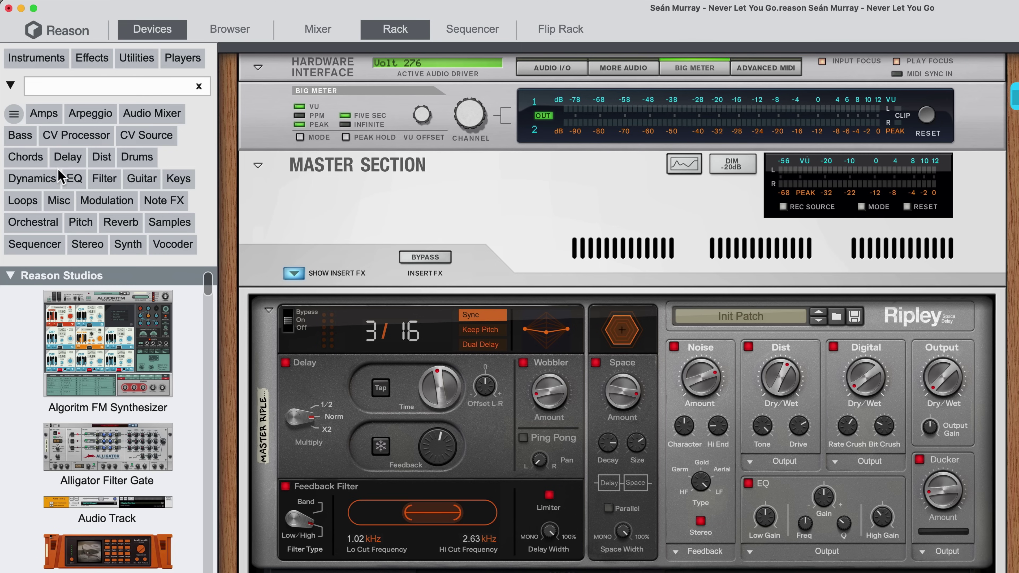
click(73, 179)
click(72, 181)
click(102, 182)
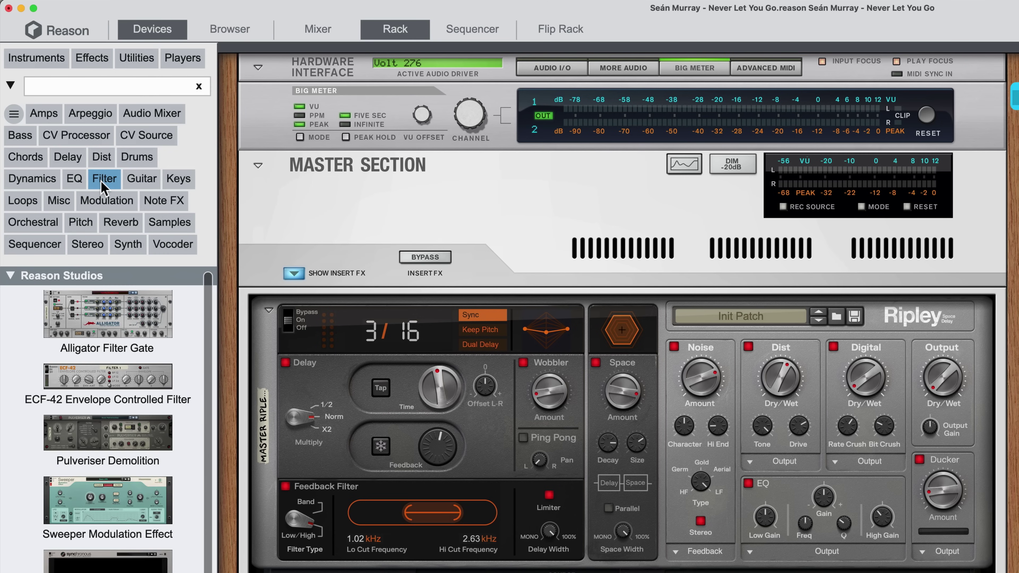
click(104, 187)
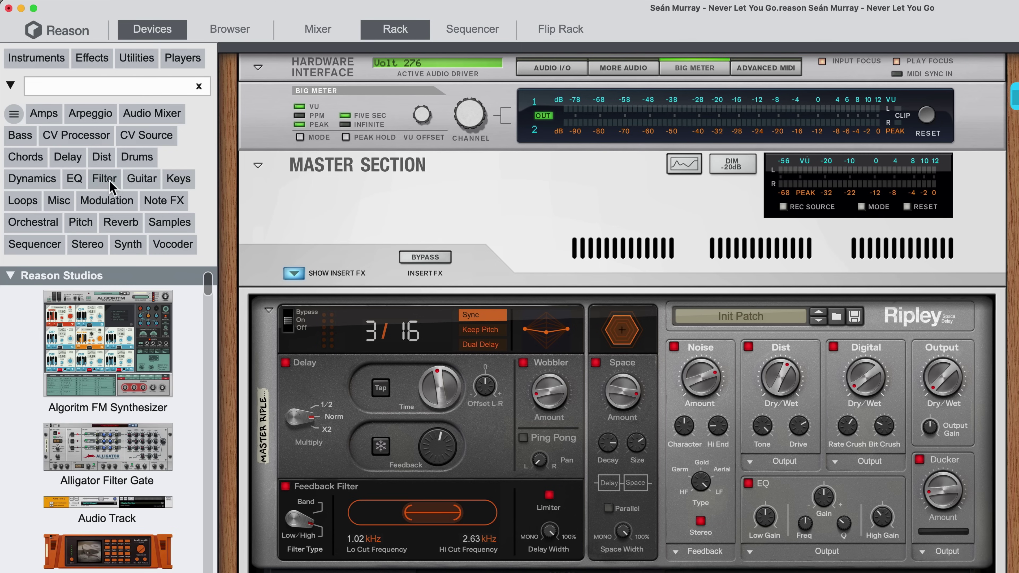
click(152, 186)
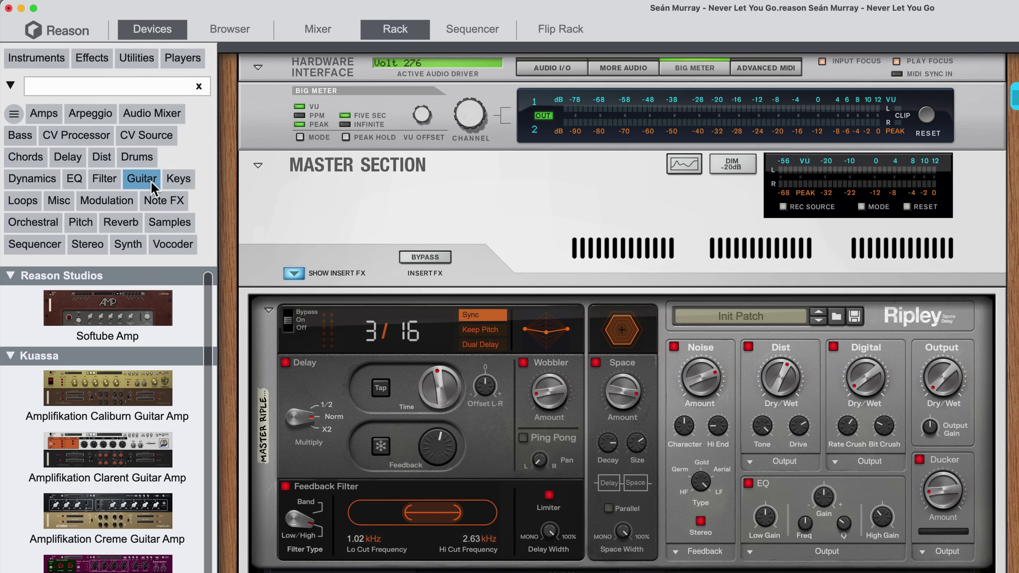
click(104, 159)
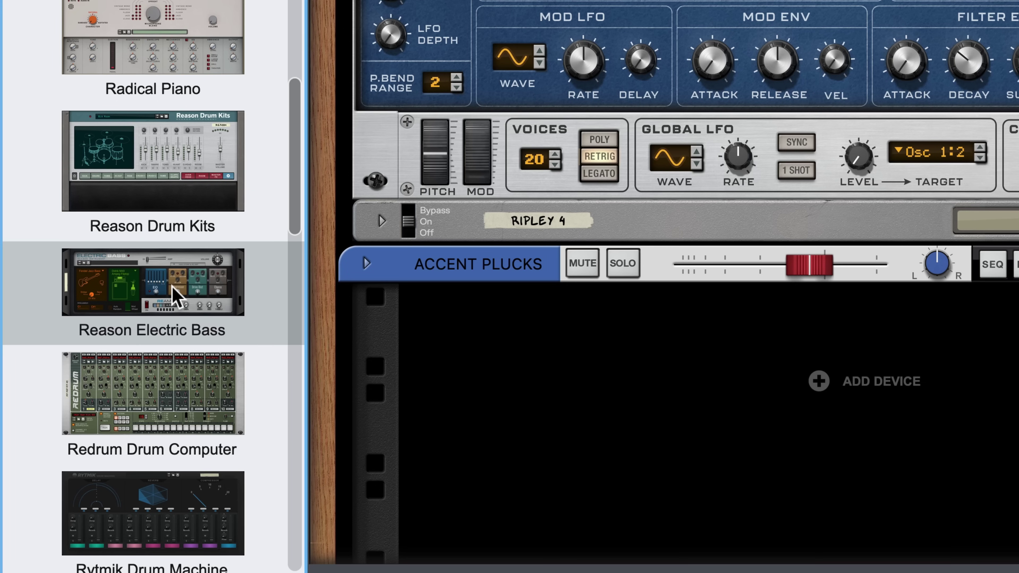
Step: Drag a Reason Electric Bass into the rack and open the Add Instrument browser
drag(175, 291, 628, 420)
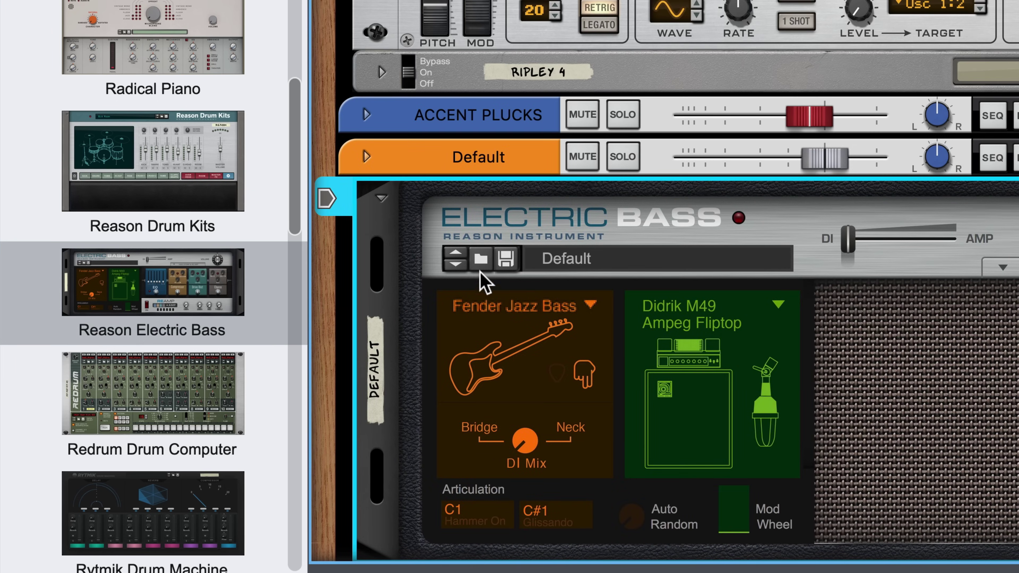
click(480, 259)
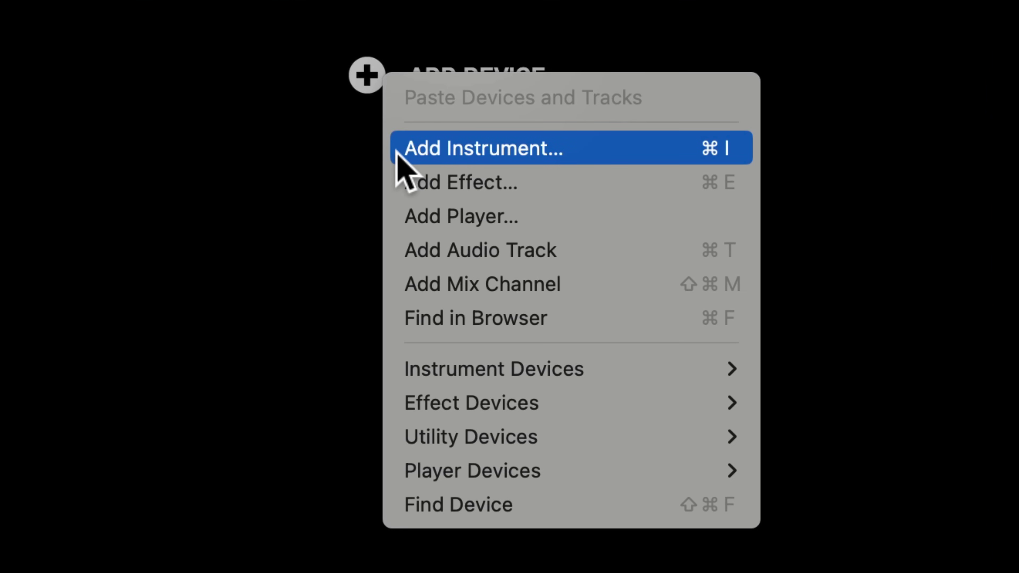
click(397, 152)
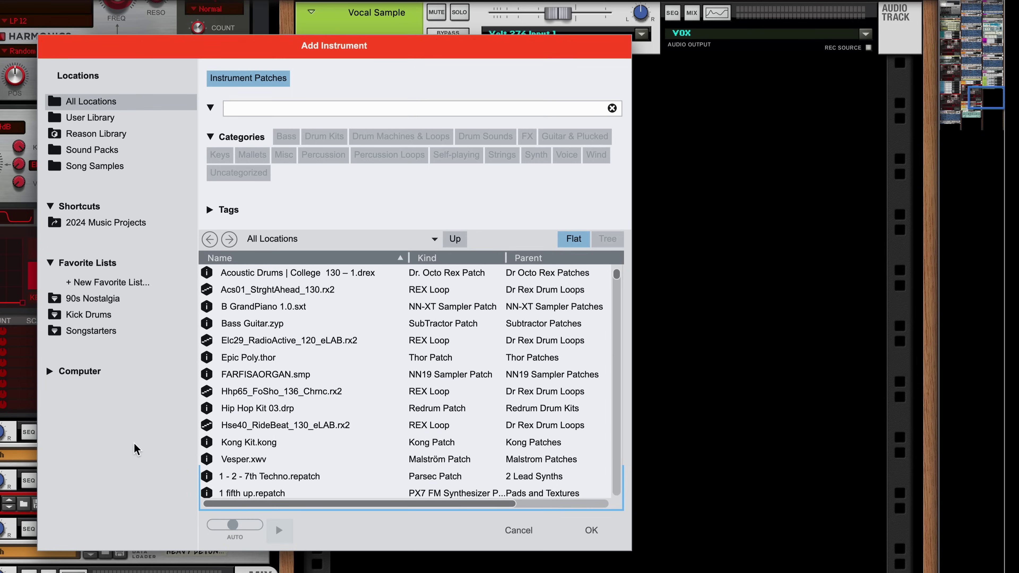
Step: Preview the Hip Hop Kit 03, Bass Guitar, Epic Poly, B GrandPiano 1.0 and 1 - 2 - 7th Techno patches
click(236, 409)
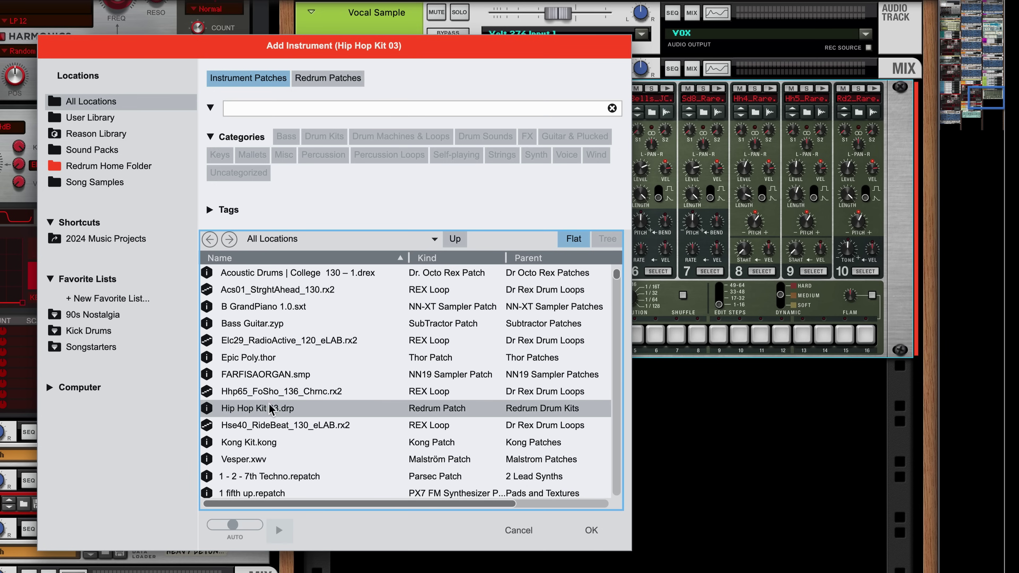
click(446, 330)
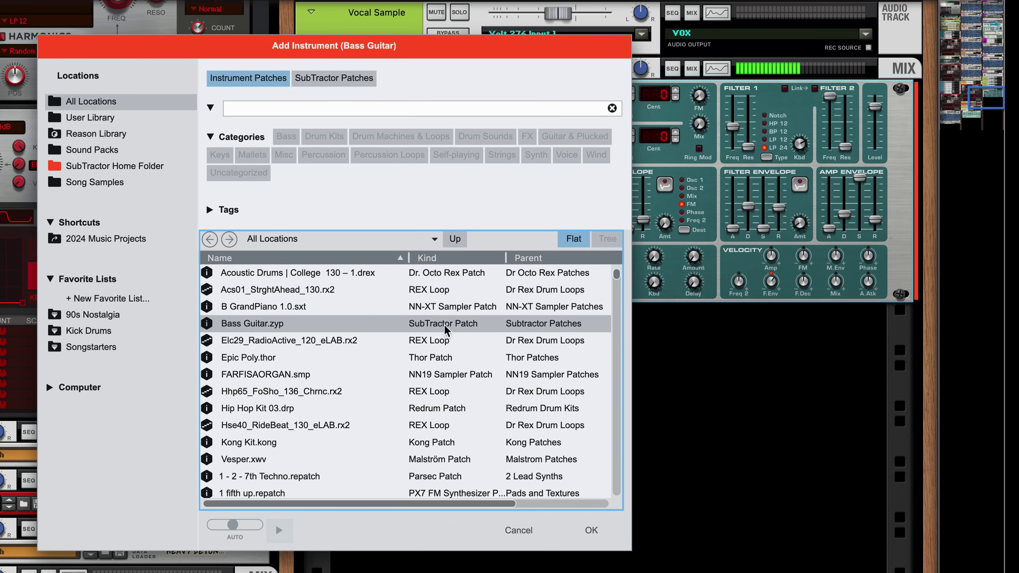
click(438, 358)
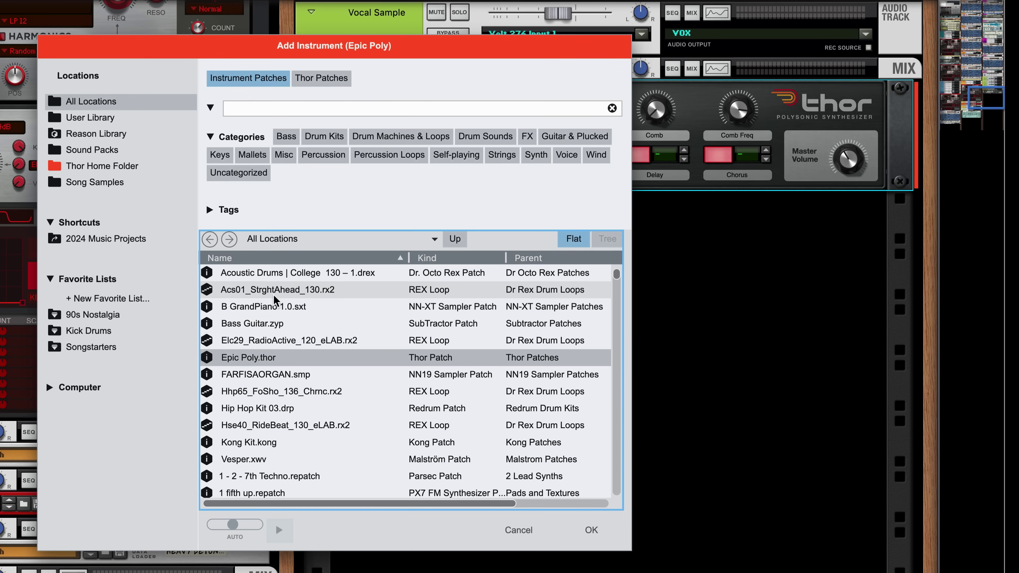
click(272, 307)
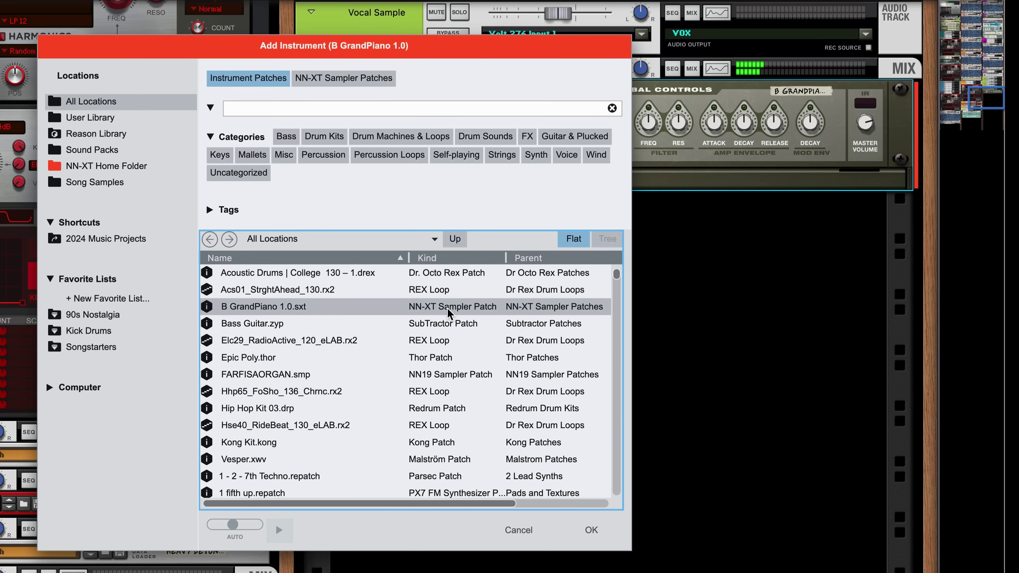
click(431, 477)
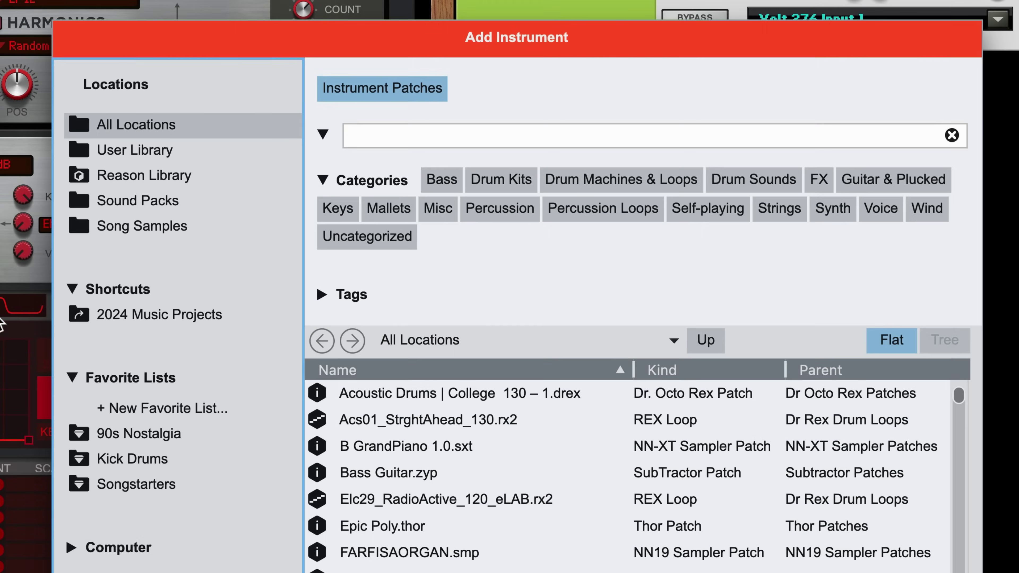
Step: Browse the Reason Library, Sound Packs and Song Samples patch locations
click(163, 182)
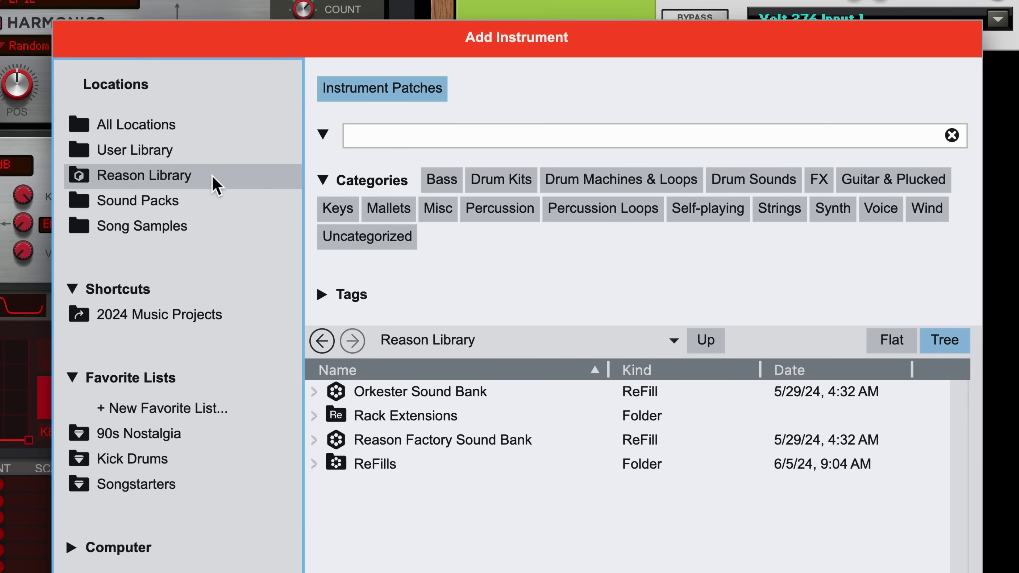
click(175, 201)
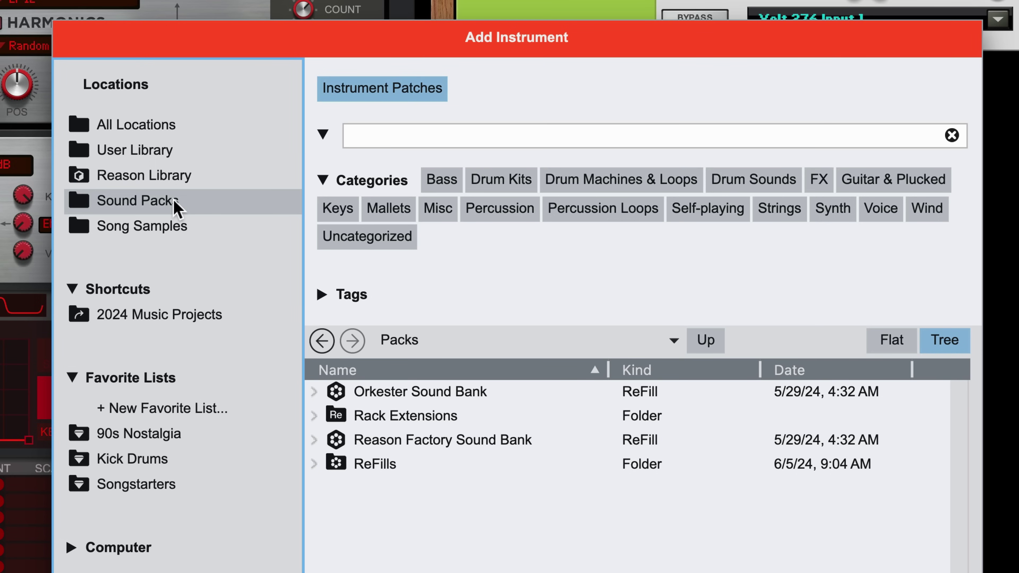
click(169, 227)
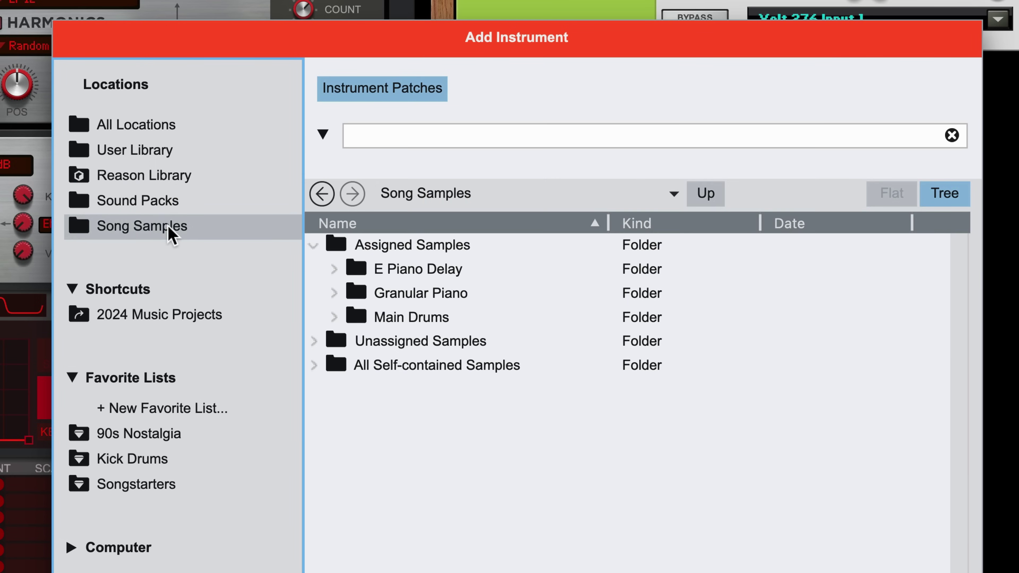
Step: Choose User Library, then in Finder go into Music > Reason Studios > User Library
click(167, 153)
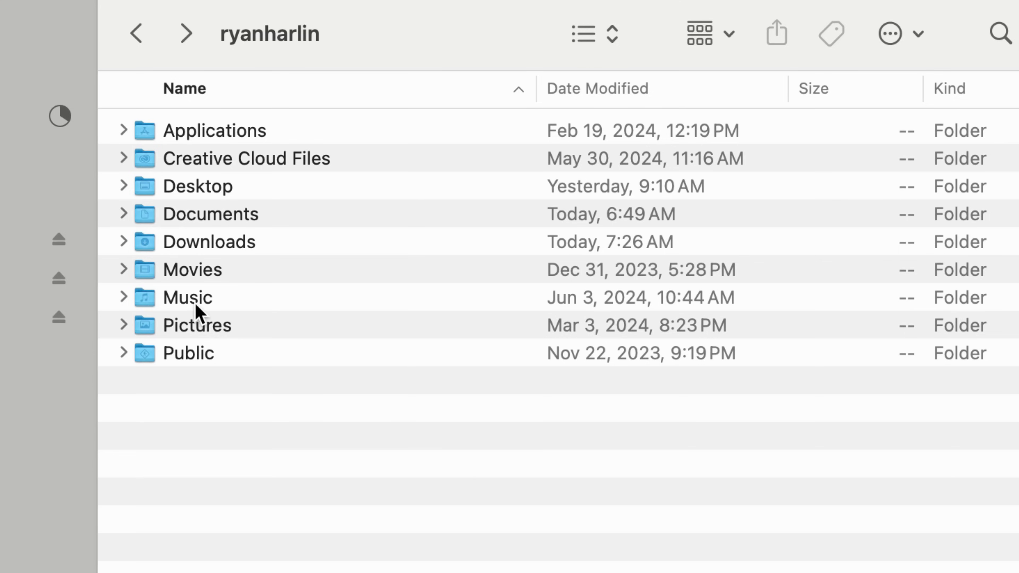
double_click(194, 297)
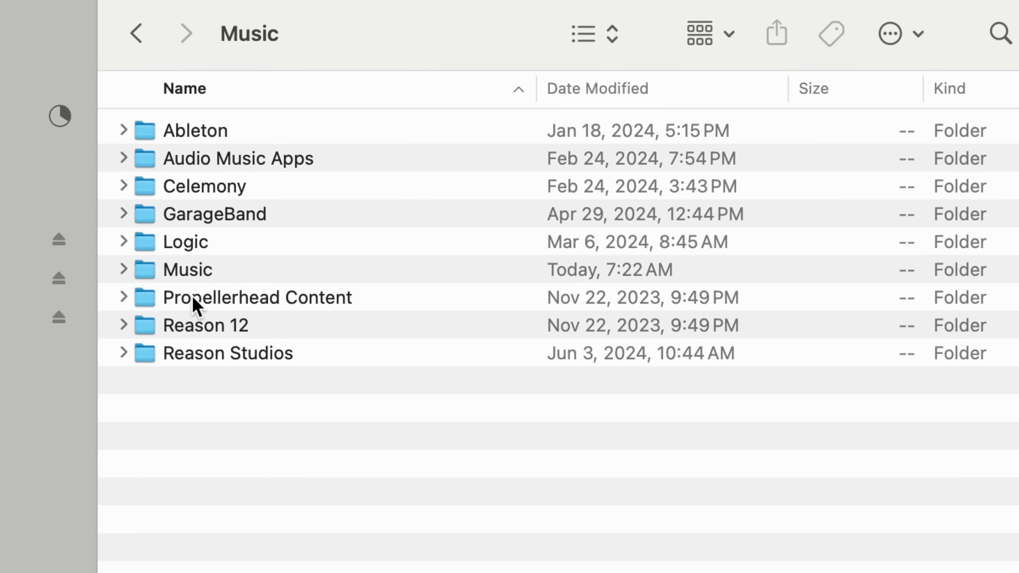
double_click(197, 354)
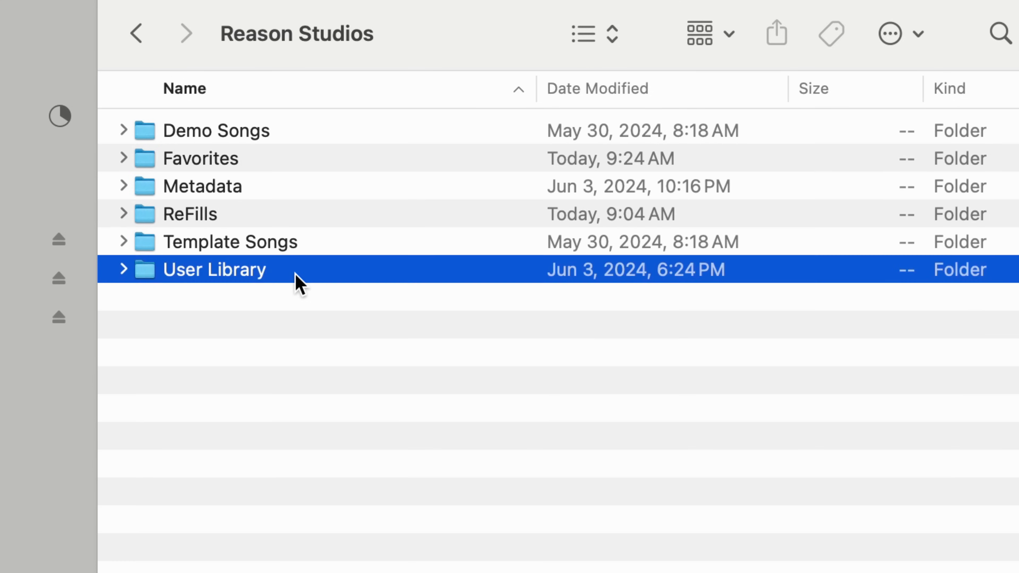
double_click(296, 282)
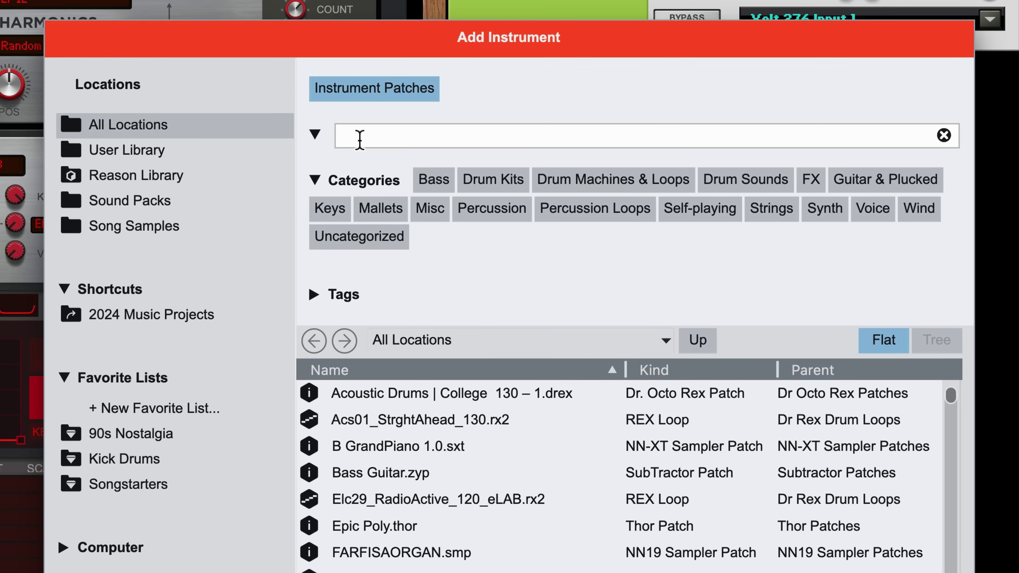
Step: Search instrument patches for 'bass' and add the Fat tag as a filter
click(360, 137)
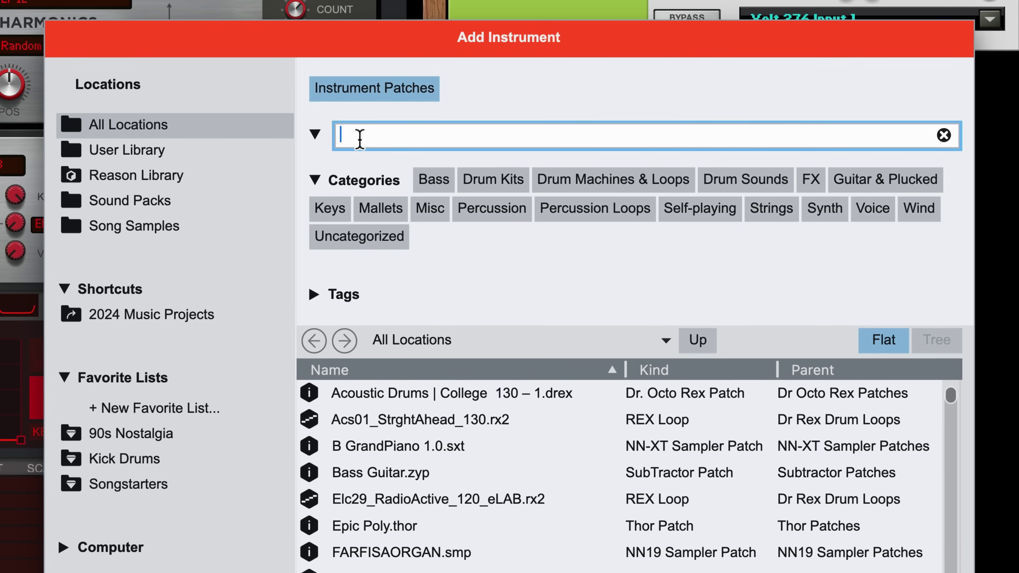
text(bass)
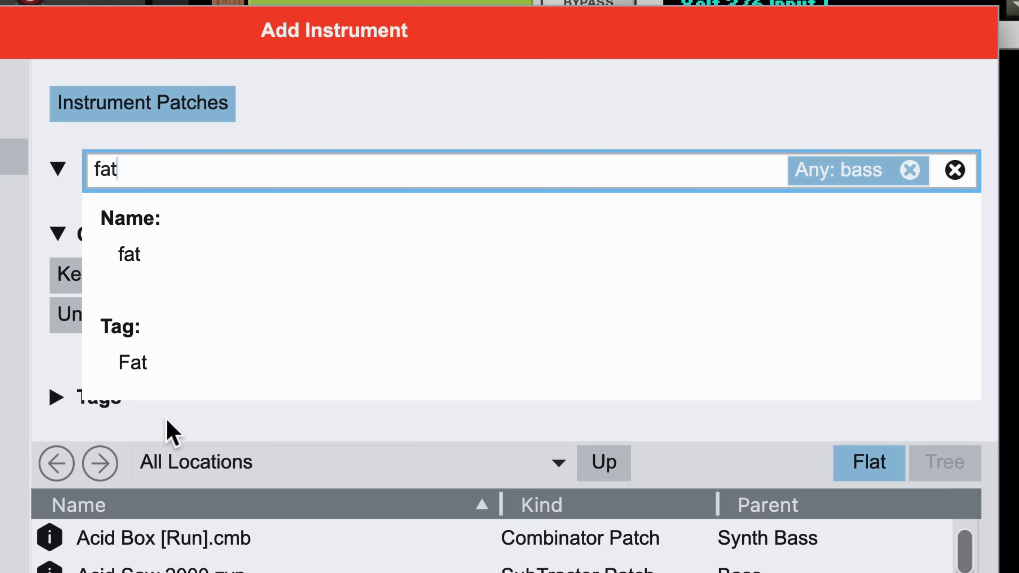
click(216, 370)
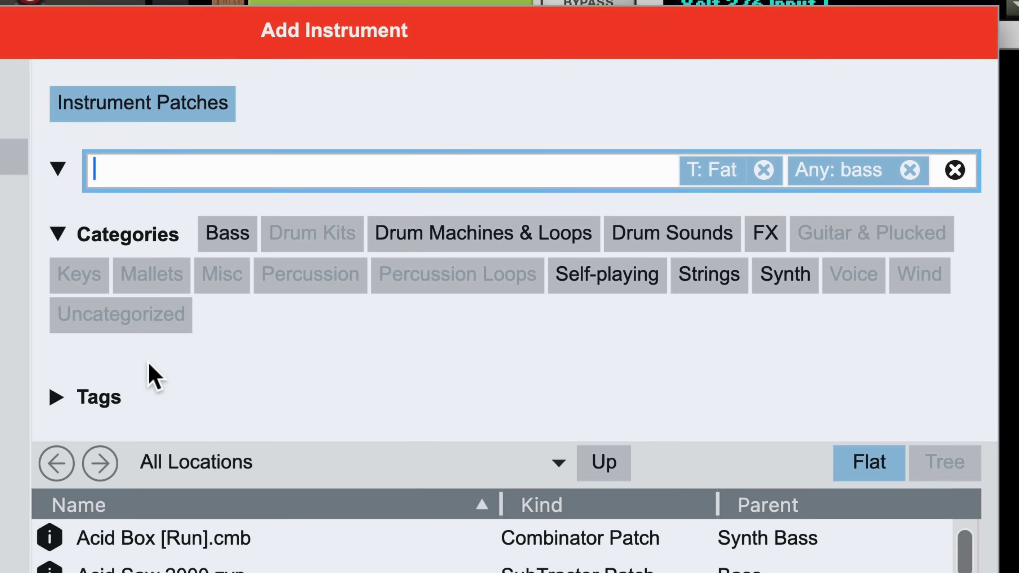
Step: Add 'warm' as a filter, step past Das Schloss and Dodger Bass, and load Warm Slappy Bass
text(warm)
key(Return)
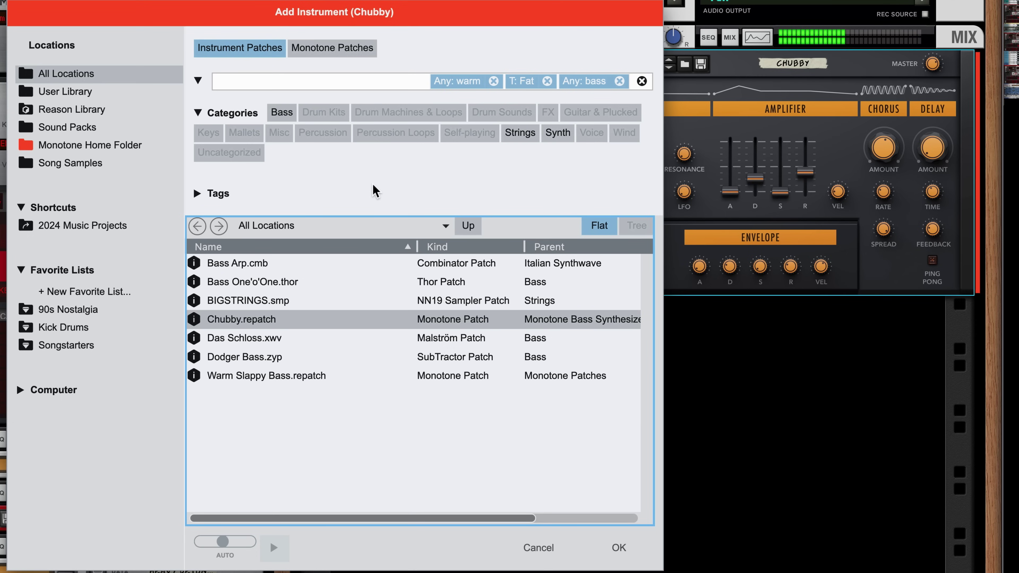
key(Down)
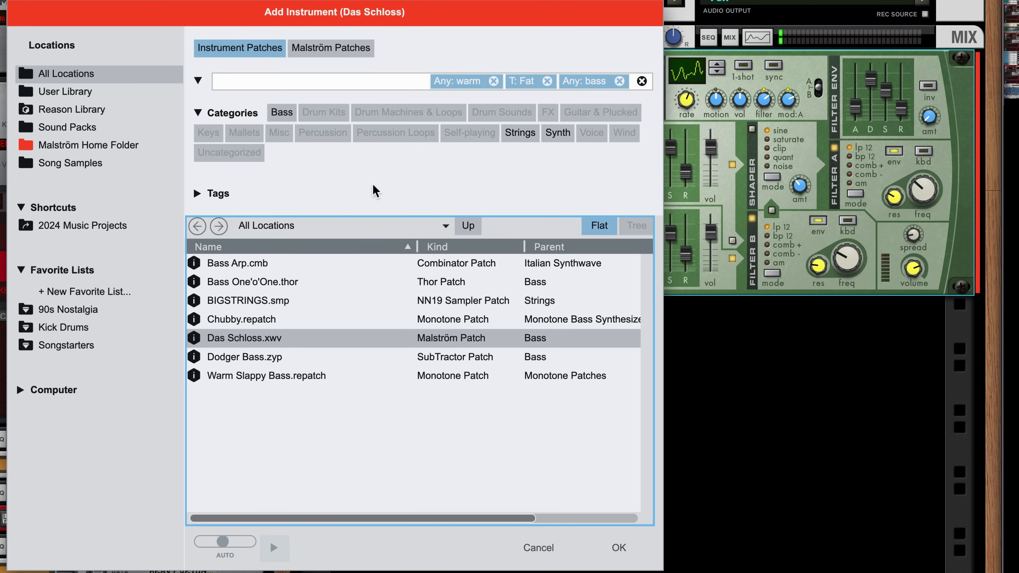
key(Down)
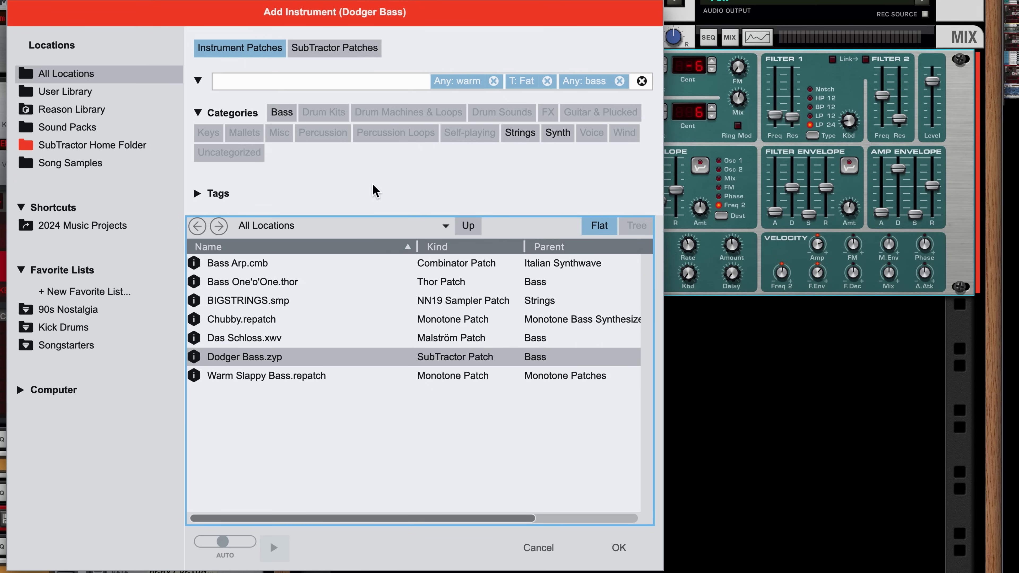
key(Down)
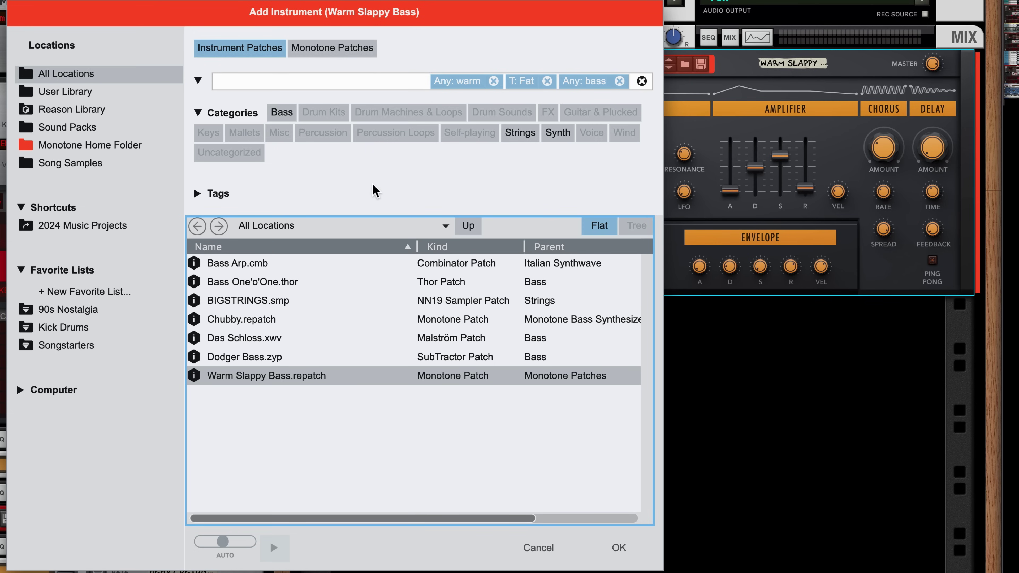
click(608, 545)
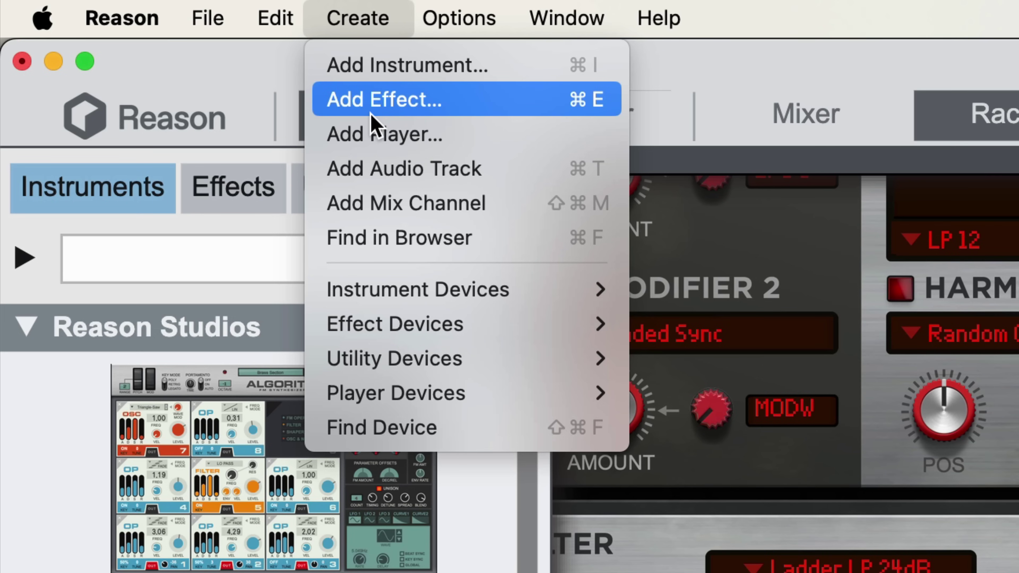
Step: Start adding an effect and filter effect patches to the Delay and Reverb categories
click(371, 114)
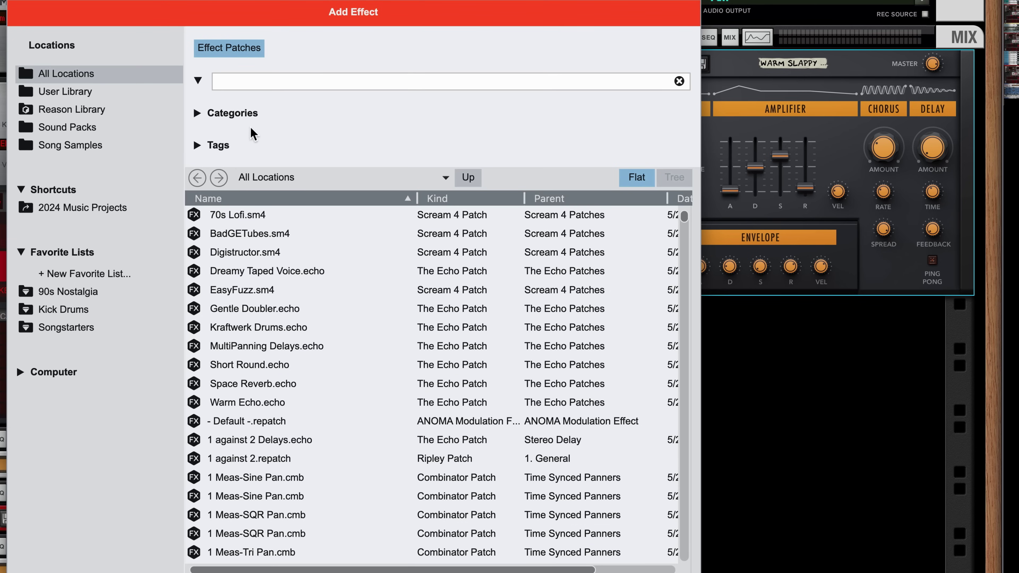
click(198, 114)
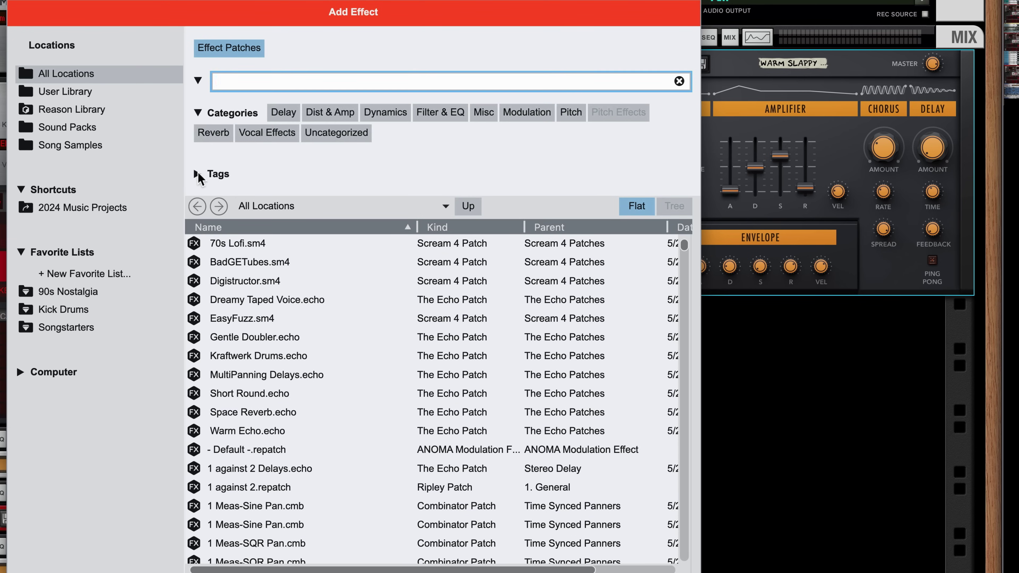
click(197, 173)
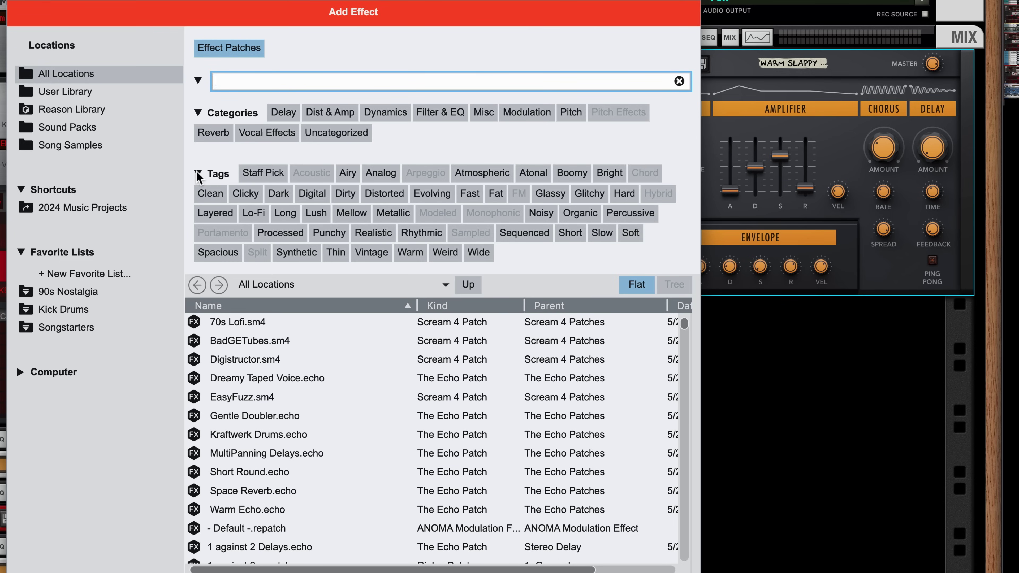
click(282, 114)
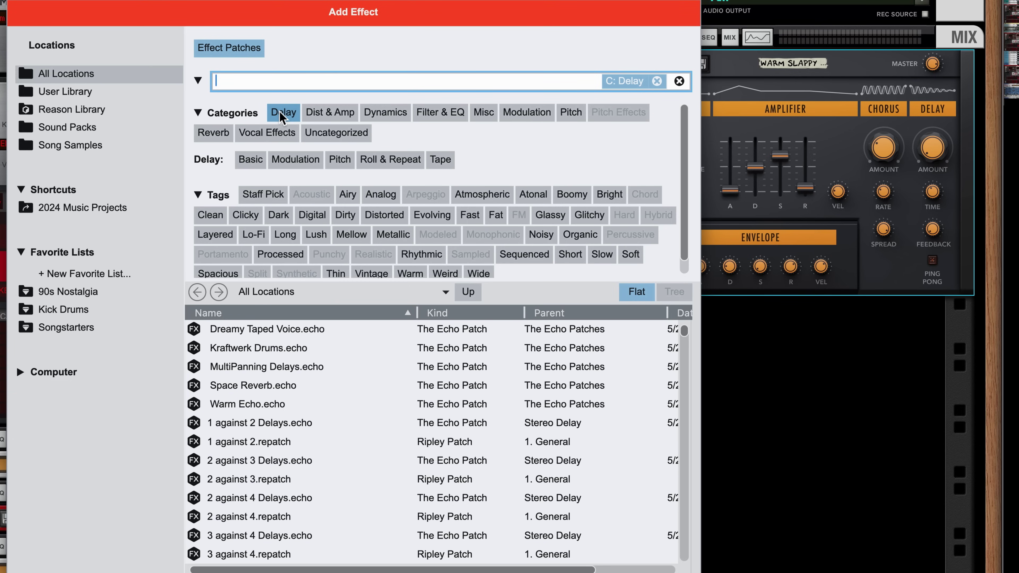
click(220, 141)
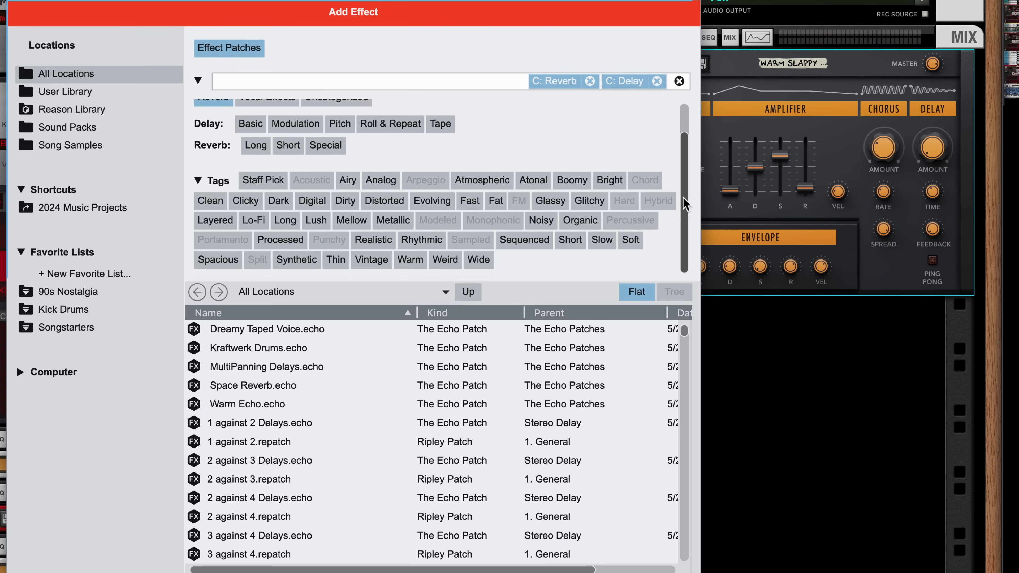
Step: Narrow results with the Glitchy, Lo-Fi and Dark tags and load the Space Reverb echo patch
click(582, 201)
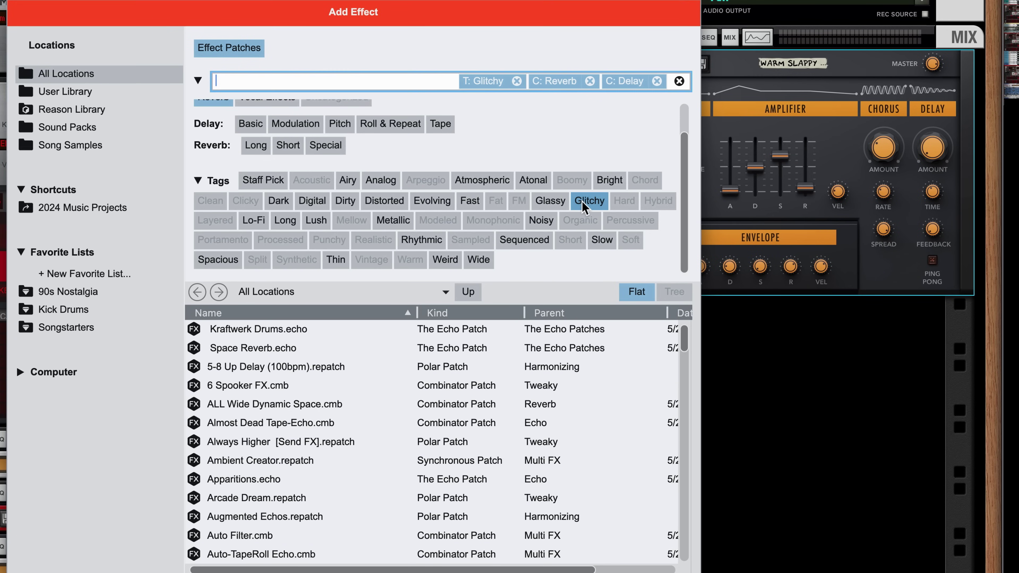
click(254, 219)
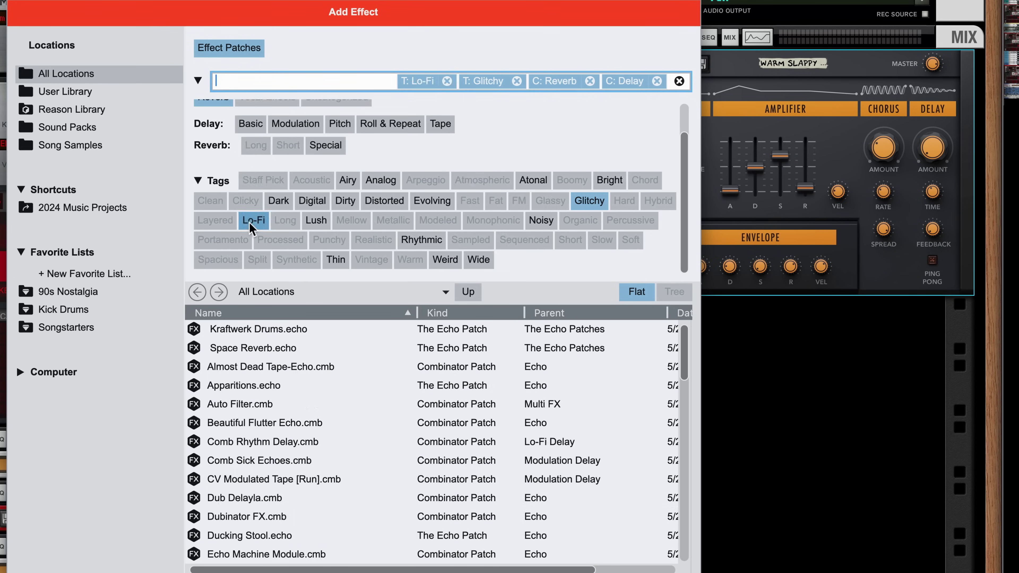
click(277, 203)
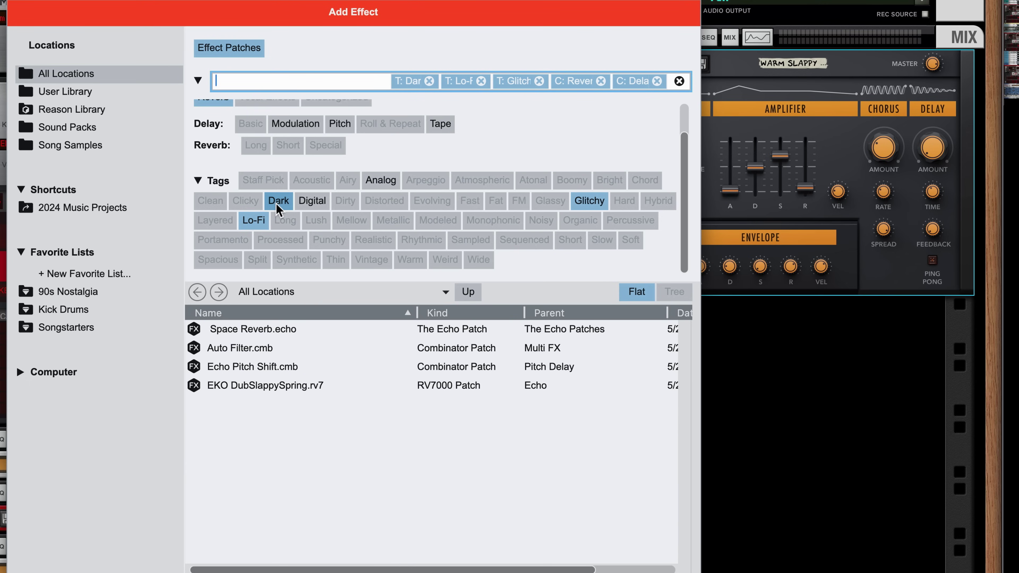
click(245, 332)
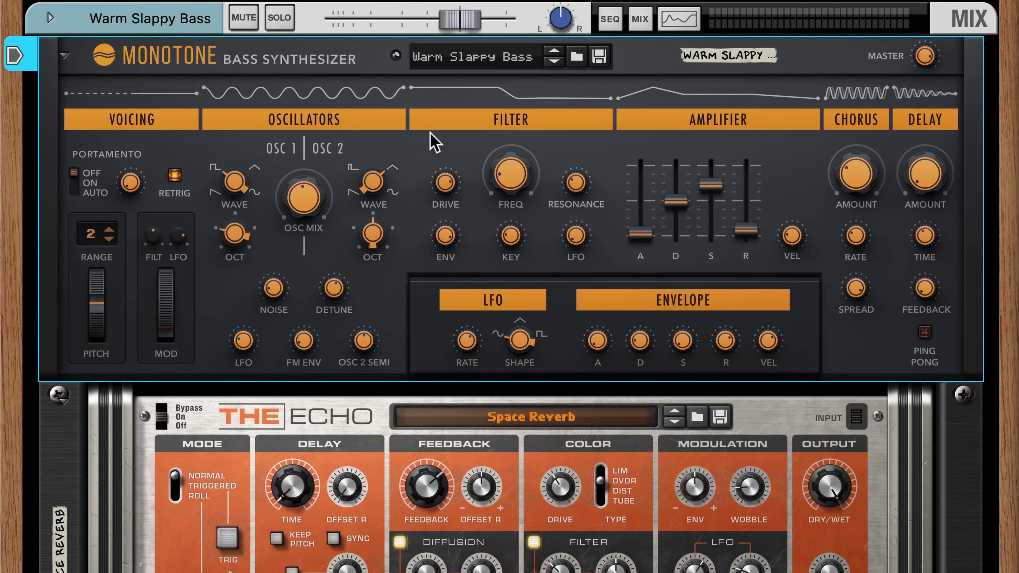
Step: In the Space Reverb patch browser, remove the Glitchy filter and clear all remaining filters
click(577, 57)
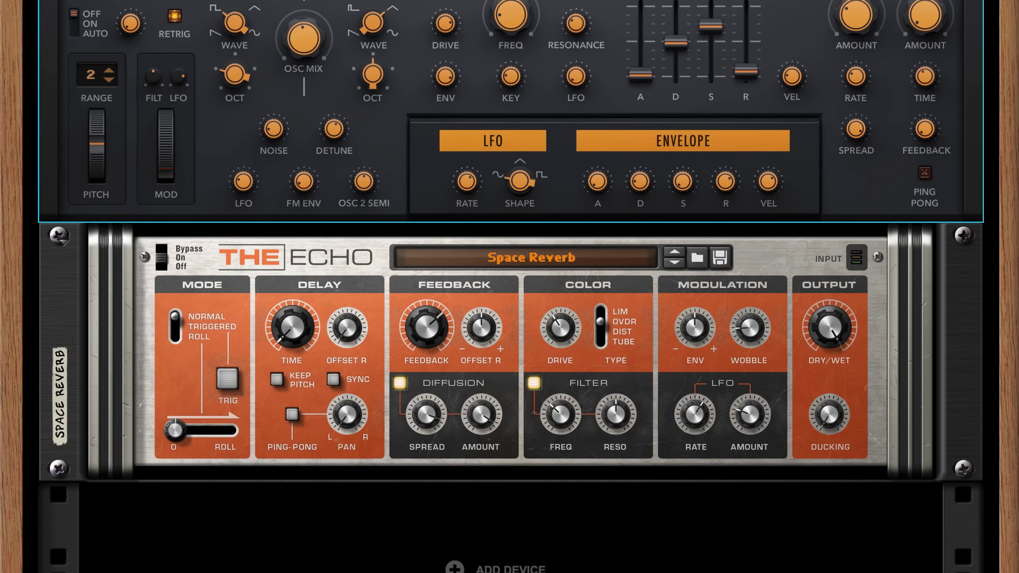
click(697, 258)
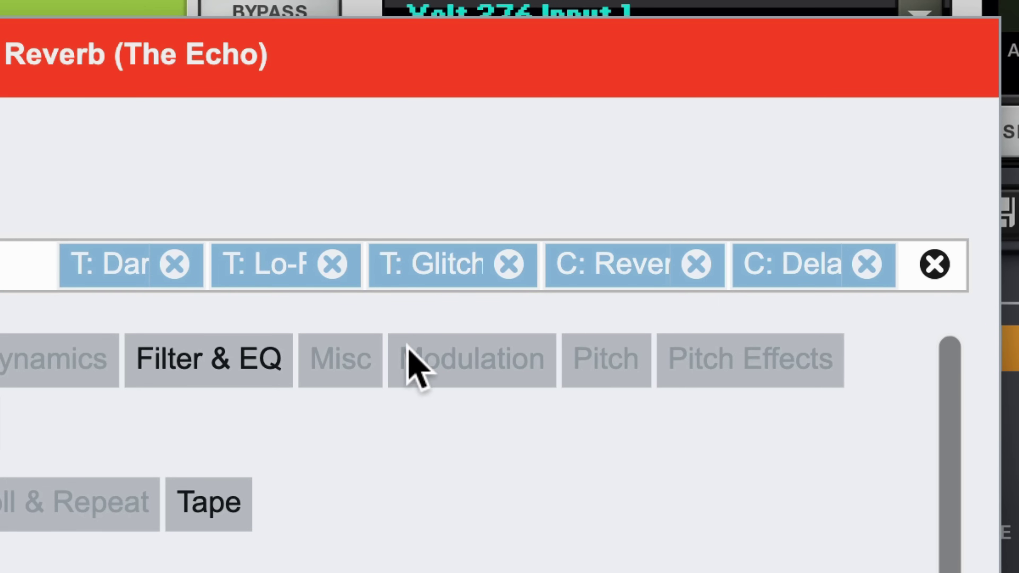
click(504, 263)
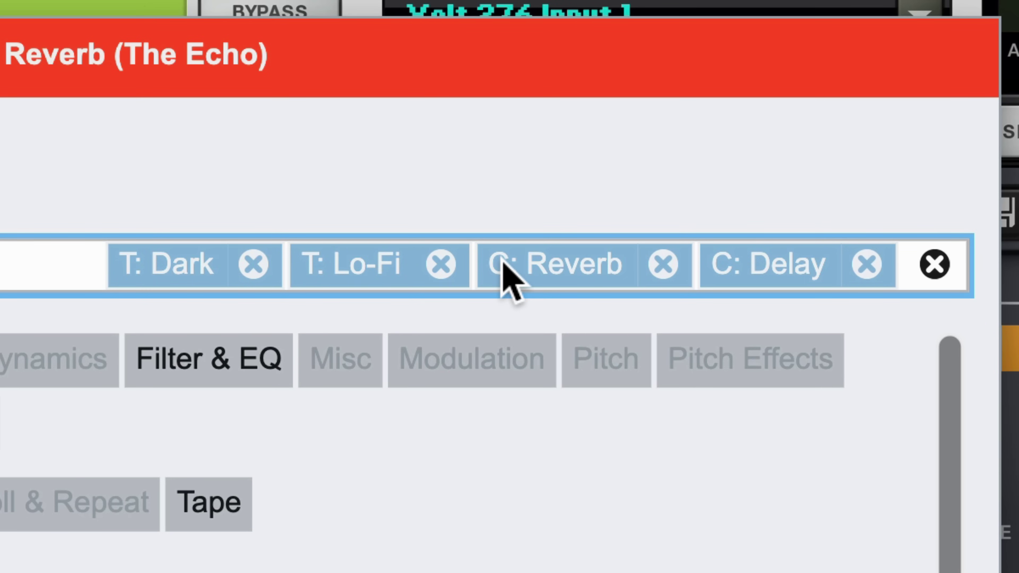
click(935, 265)
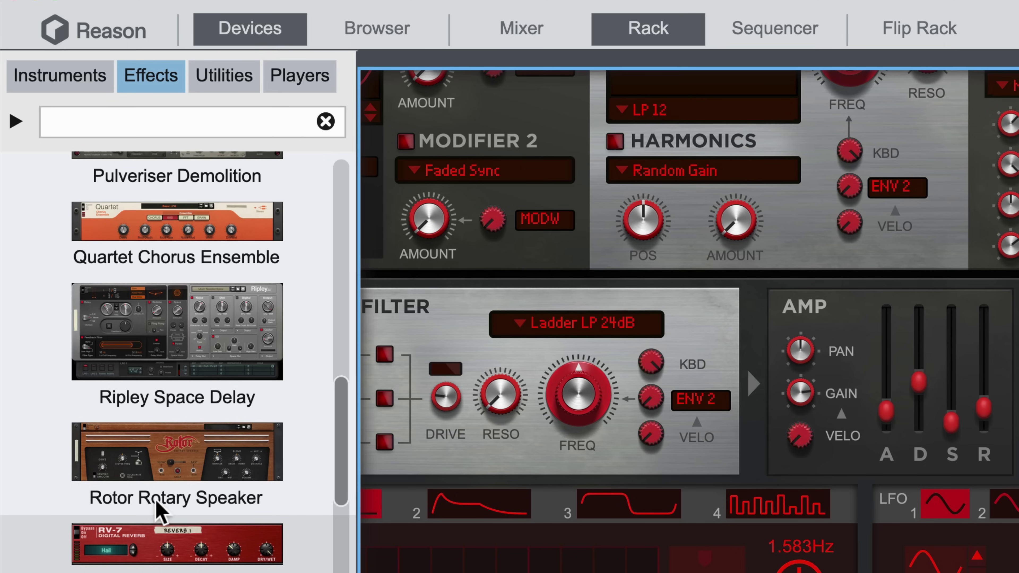
Step: Add a Ripley Space Delay, load 2. Modulation's Breathy Bands patch, then go Up and show Flat
drag(188, 341, 482, 547)
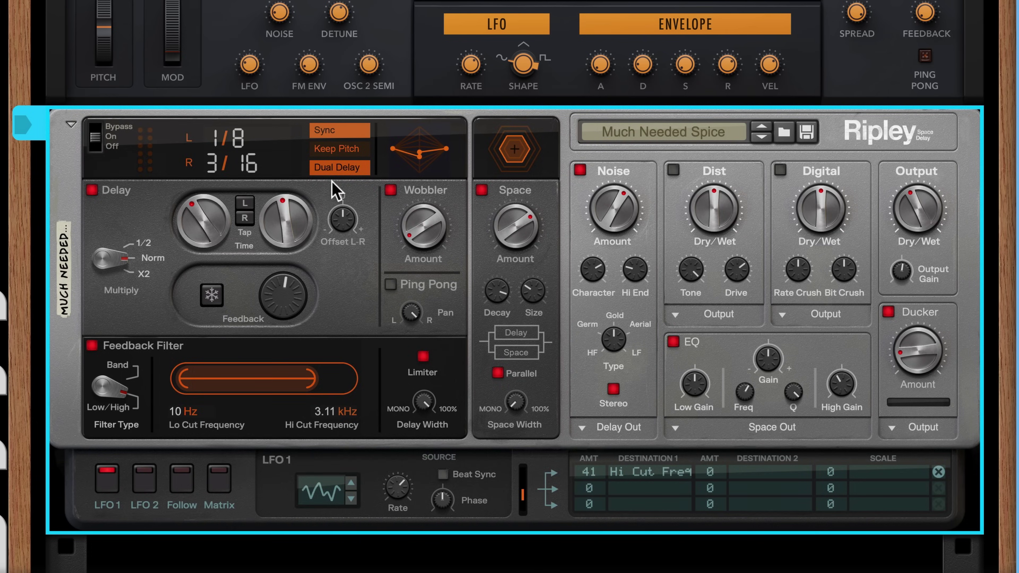
click(785, 132)
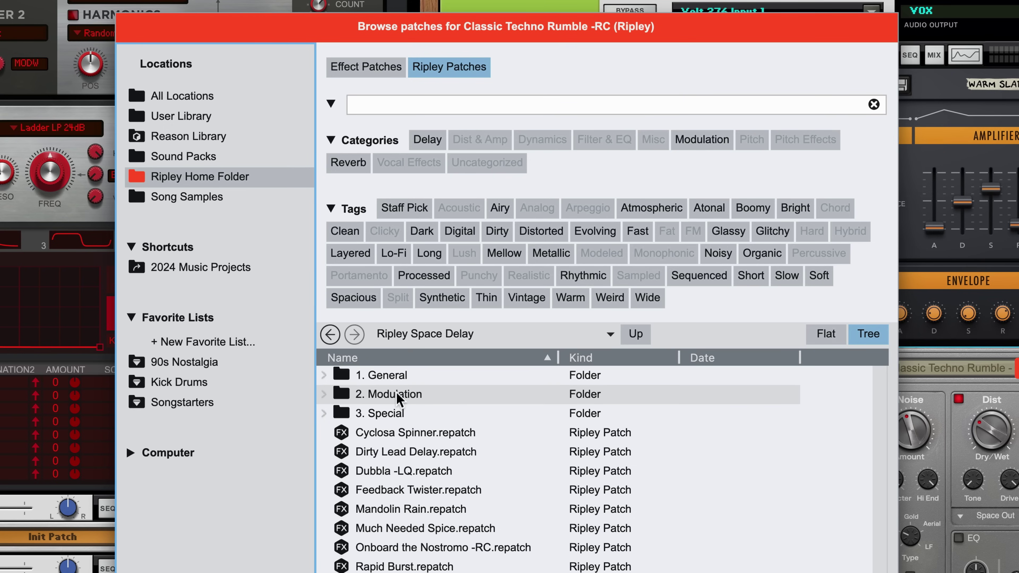
double_click(395, 394)
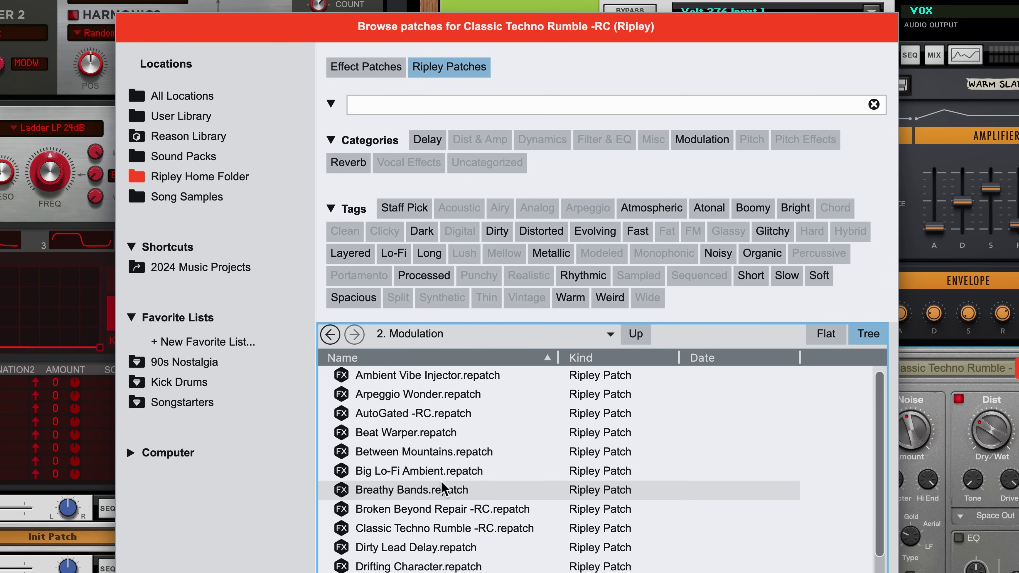
click(440, 488)
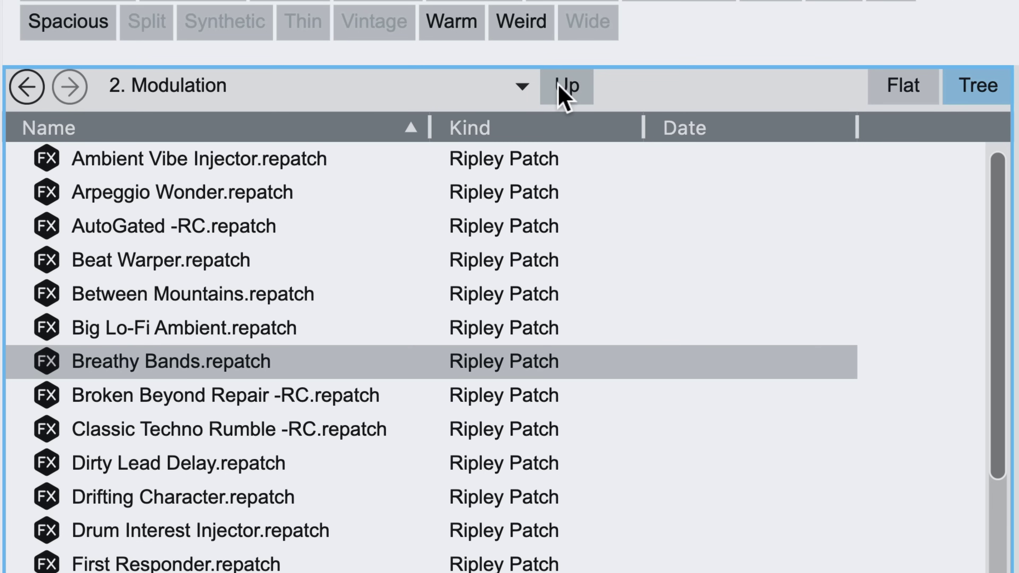
click(563, 96)
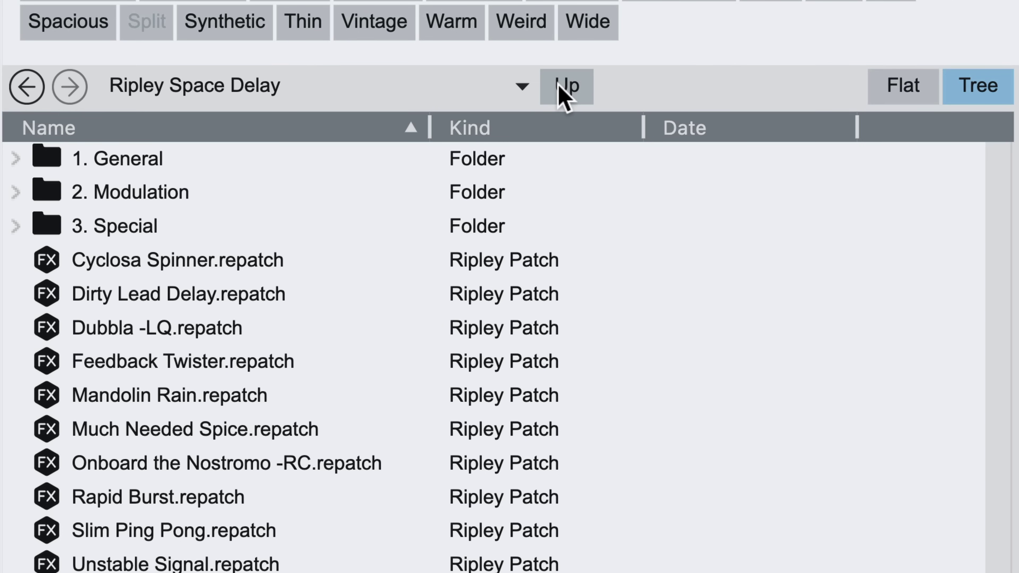
click(869, 83)
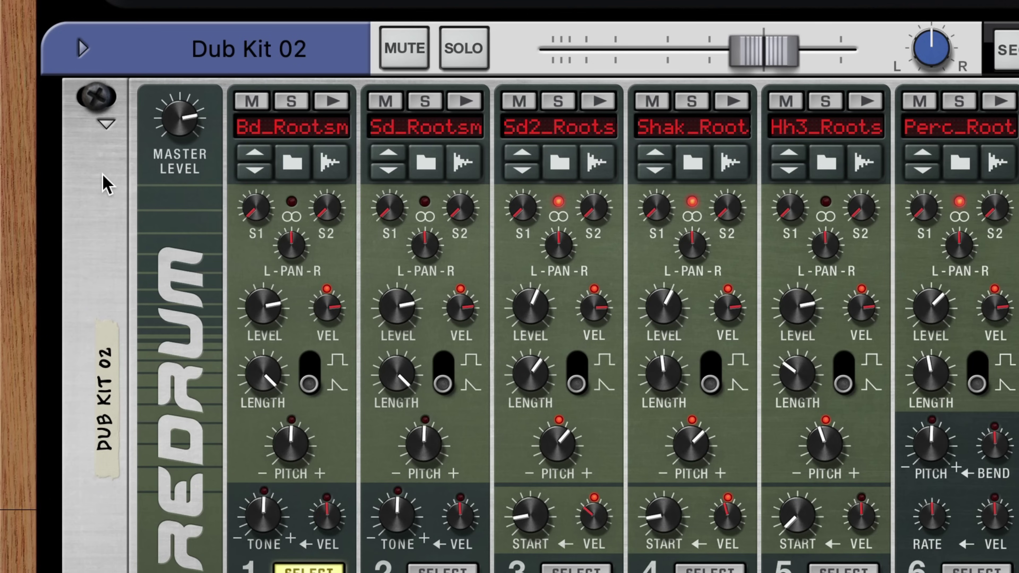
Step: Filter Dub Kit 02's samples to Punchy, Vintage bass drums and audition the Bd_VinylLinnDrum kicks
click(291, 162)
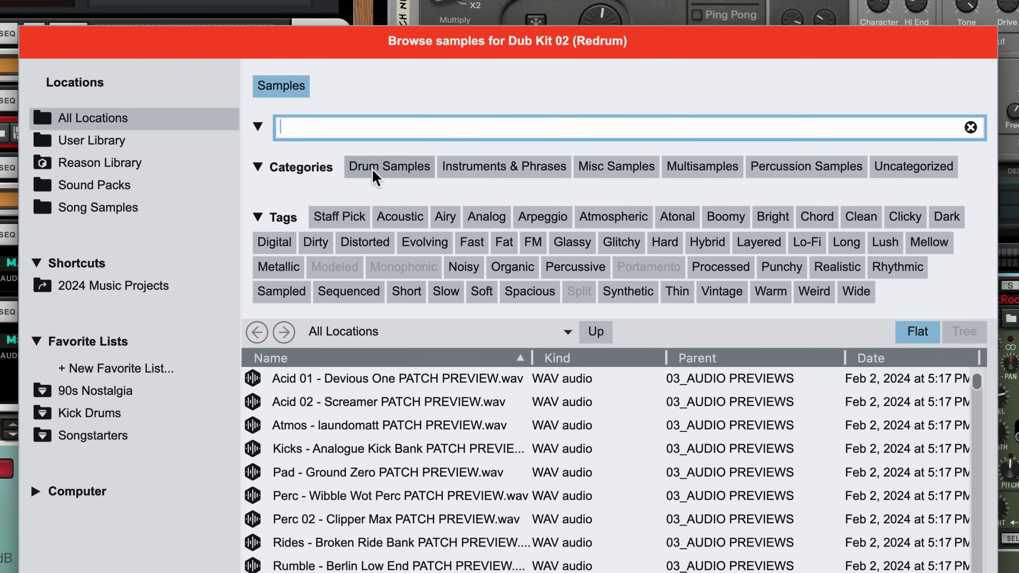
click(373, 172)
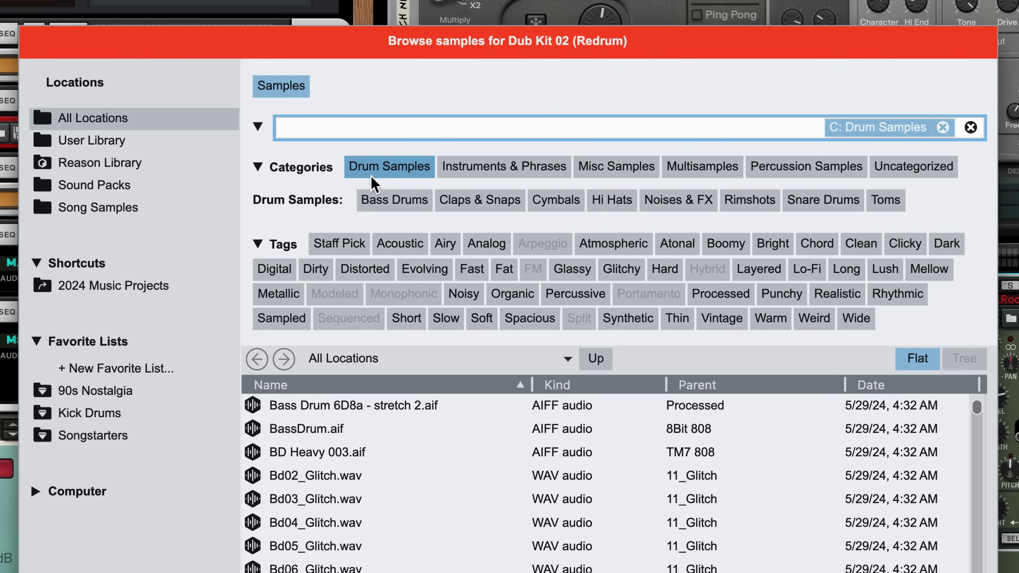
click(372, 205)
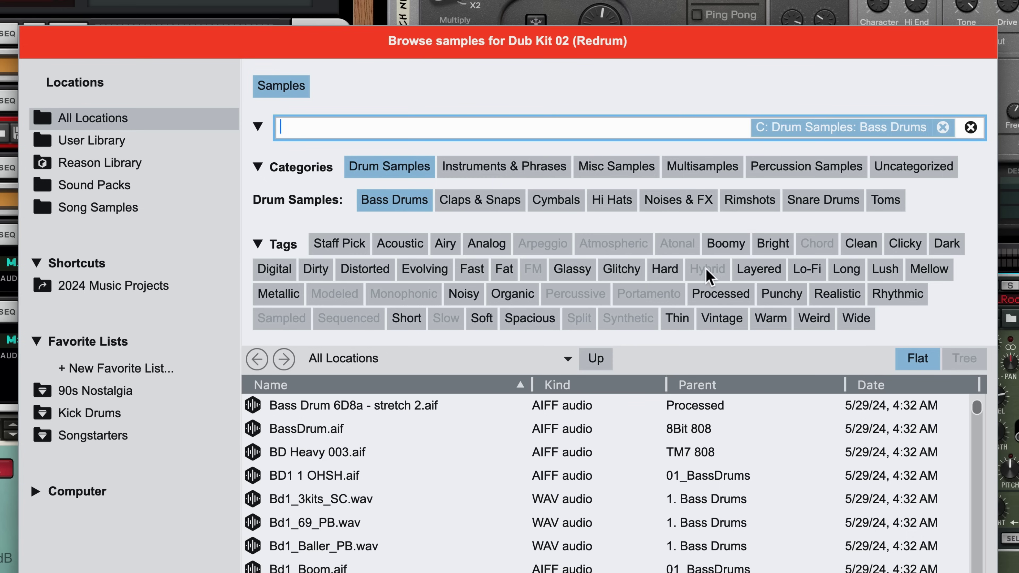
click(784, 299)
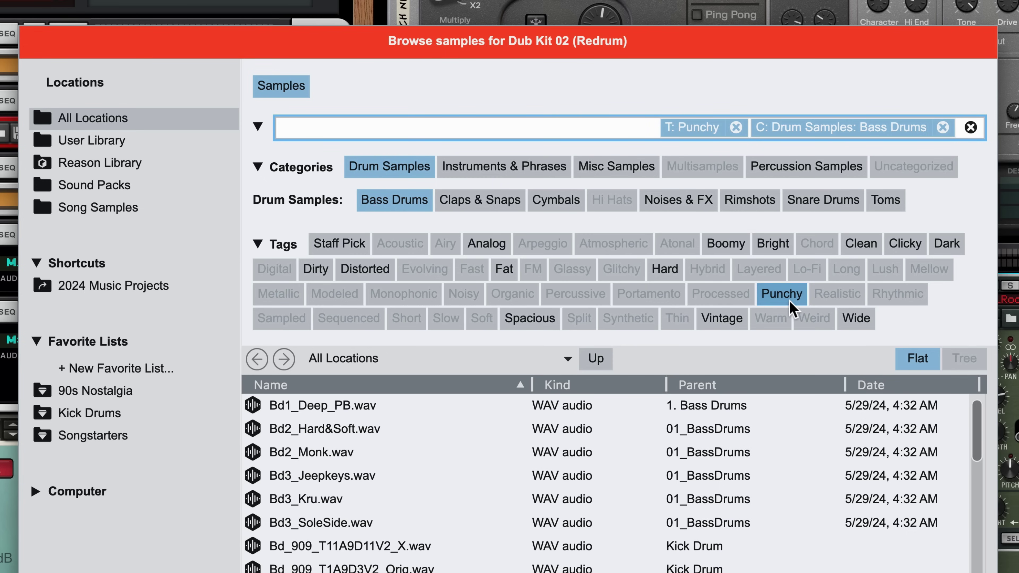
click(713, 321)
click(350, 476)
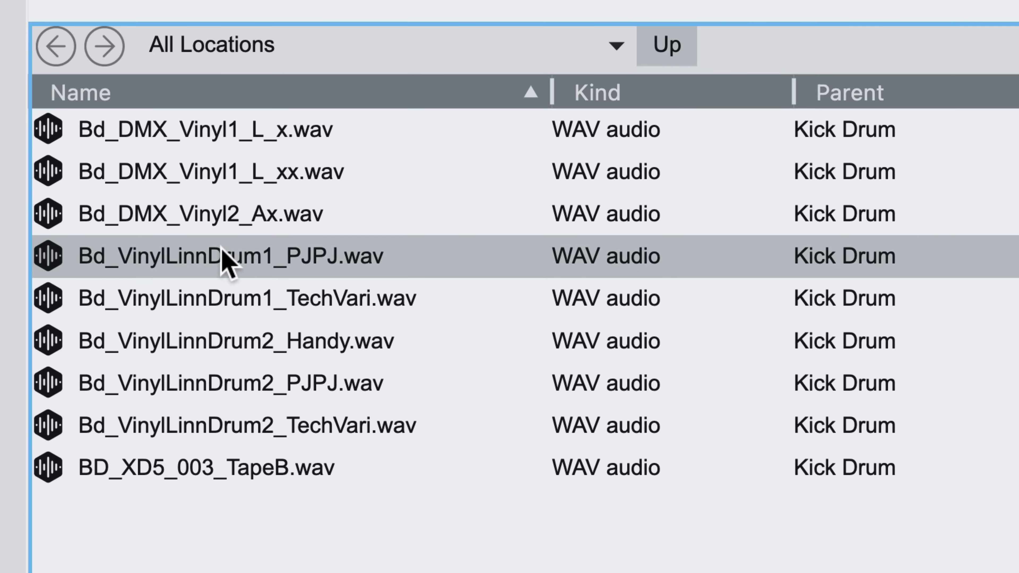
key(Down)
key(Down)
key(Down)
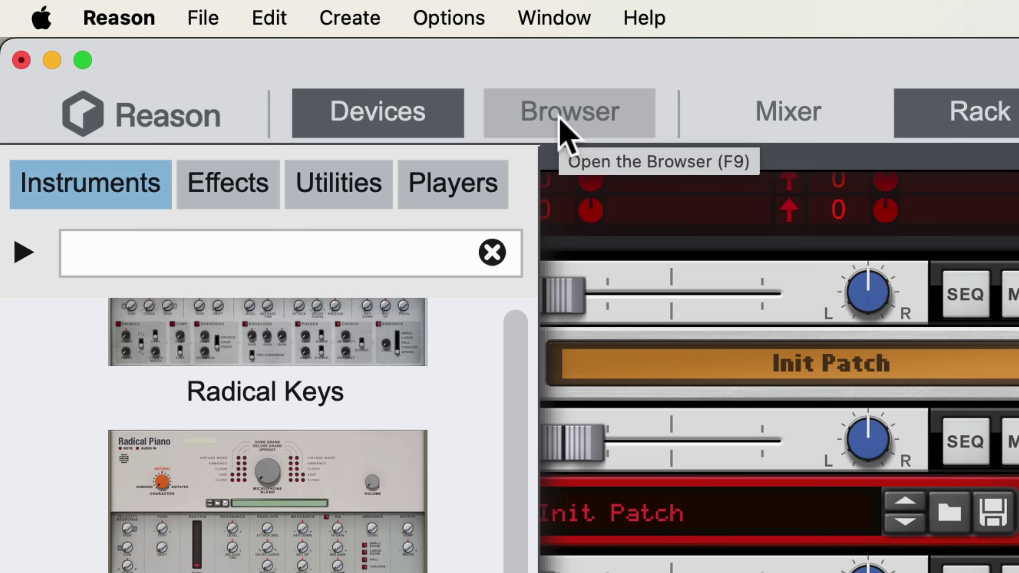
Step: In the Browser, preview the RadioActive REX loop, EasyFuzz and Bass Guitar, then step through instrument patches
click(561, 118)
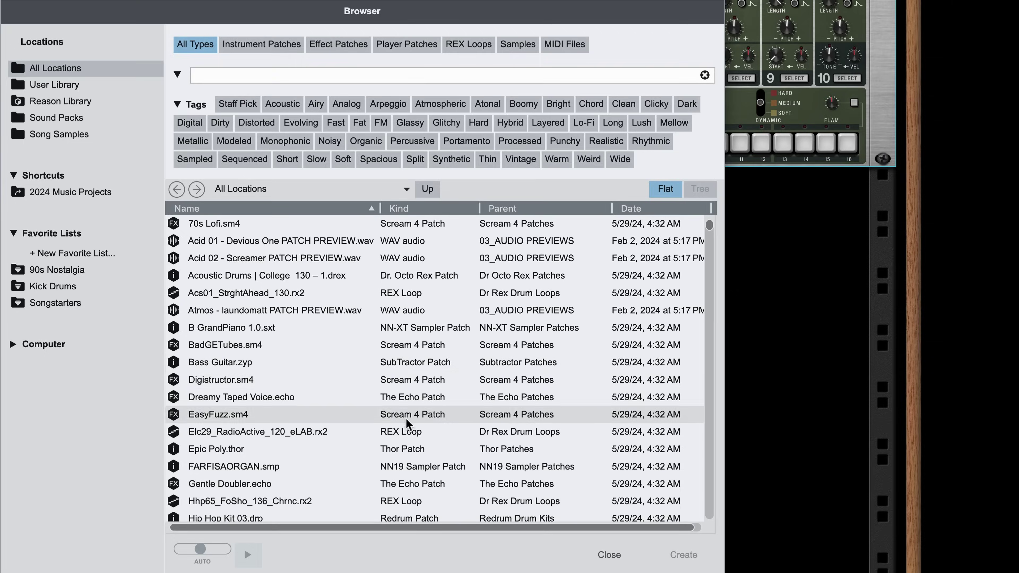
click(275, 433)
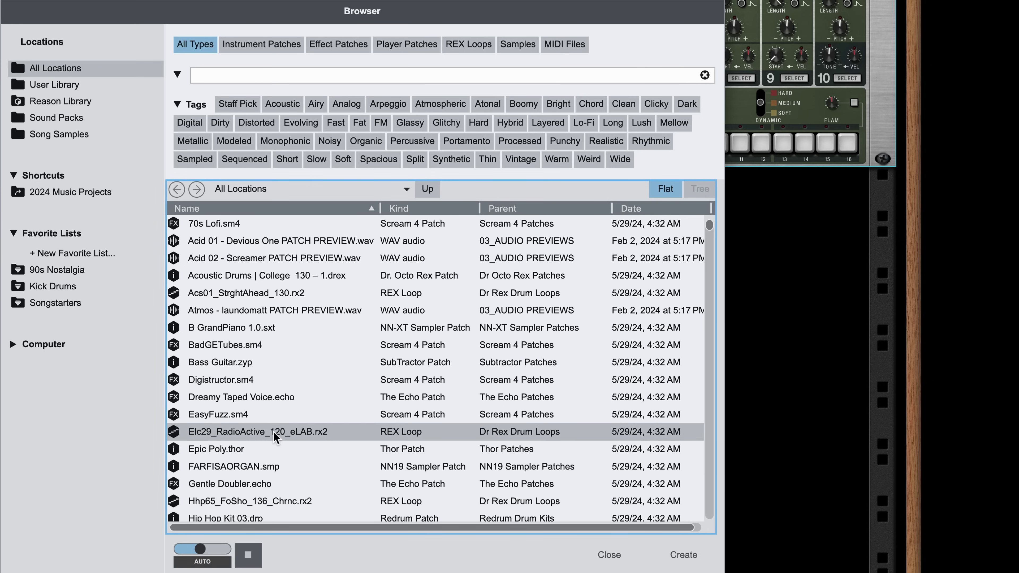
click(223, 415)
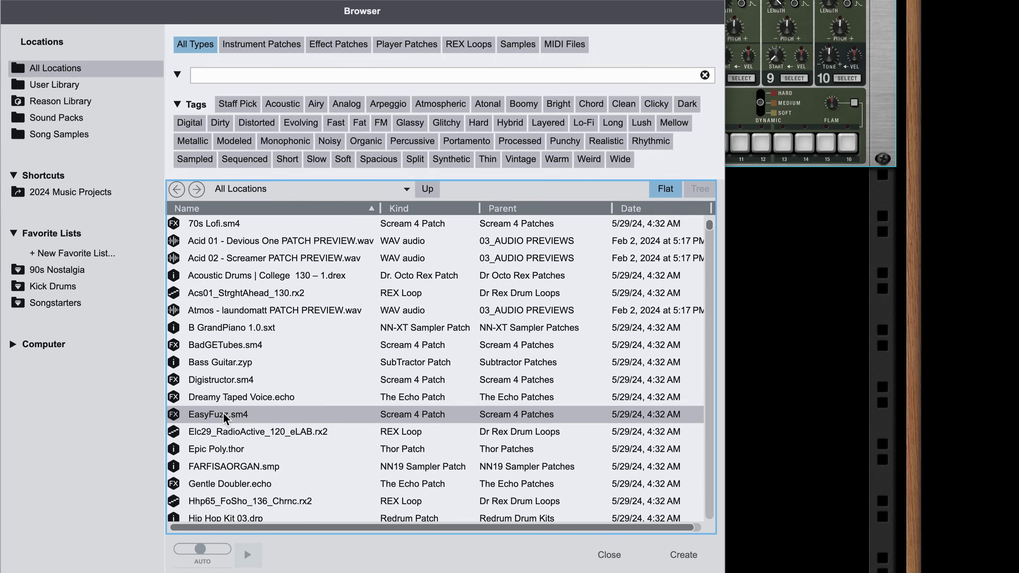
click(241, 364)
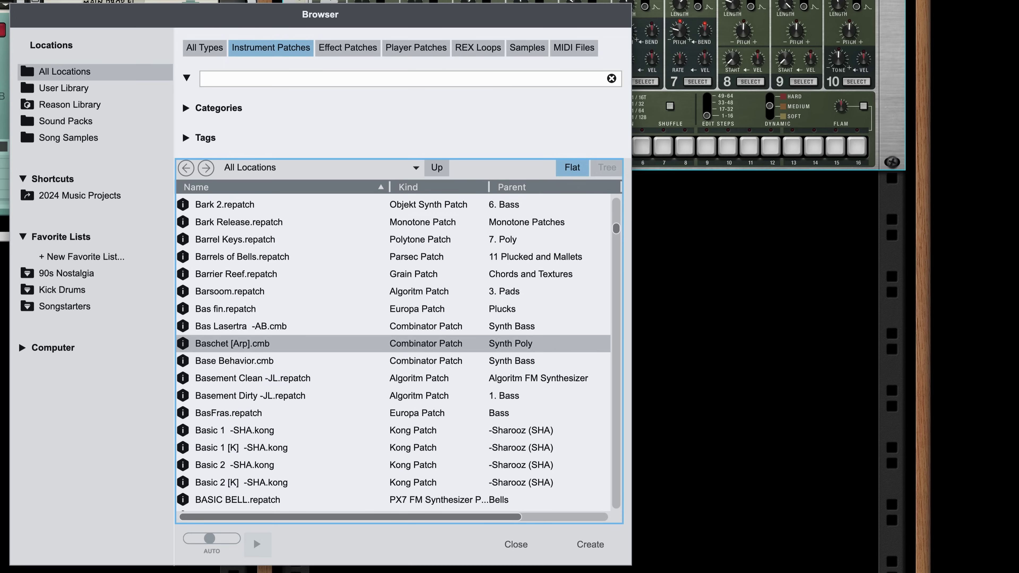
key(Down)
key(Down)
key(Down)
key(Down)
key(Down)
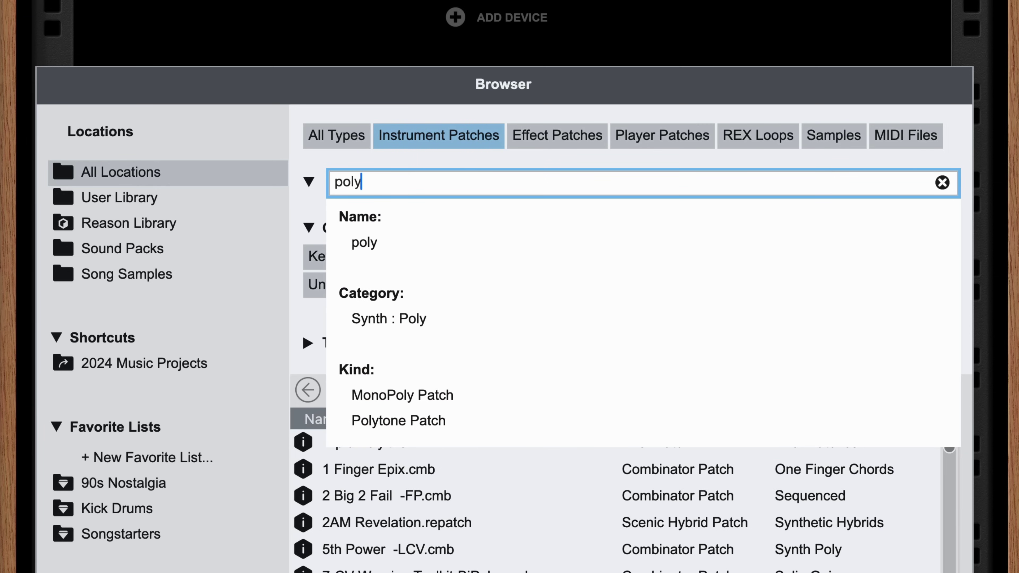
Step: Filter to Monophonic Synth Leads Polytone patches and load Dirty Wheel Lead under the Master Section
click(456, 421)
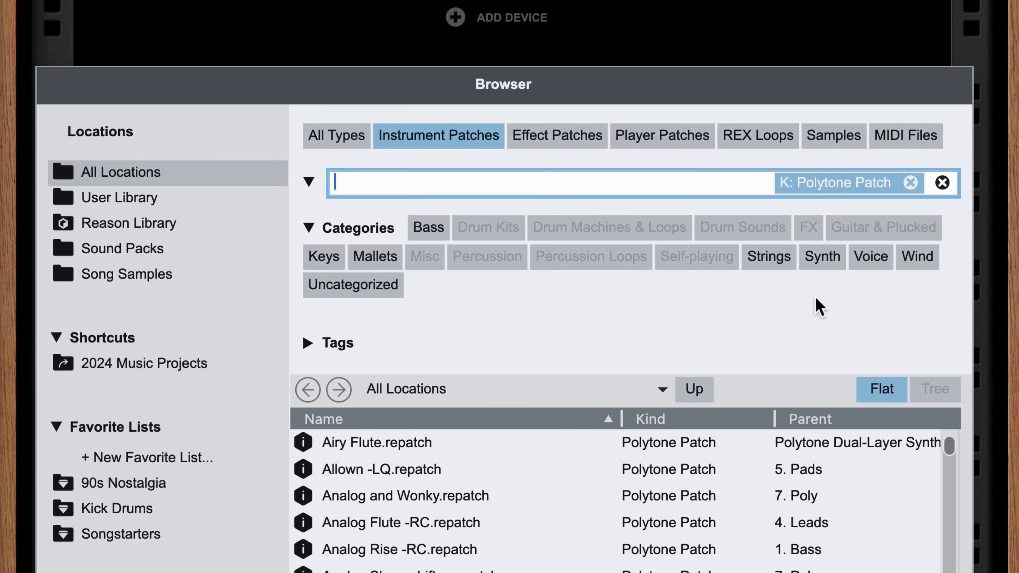
click(822, 256)
click(407, 325)
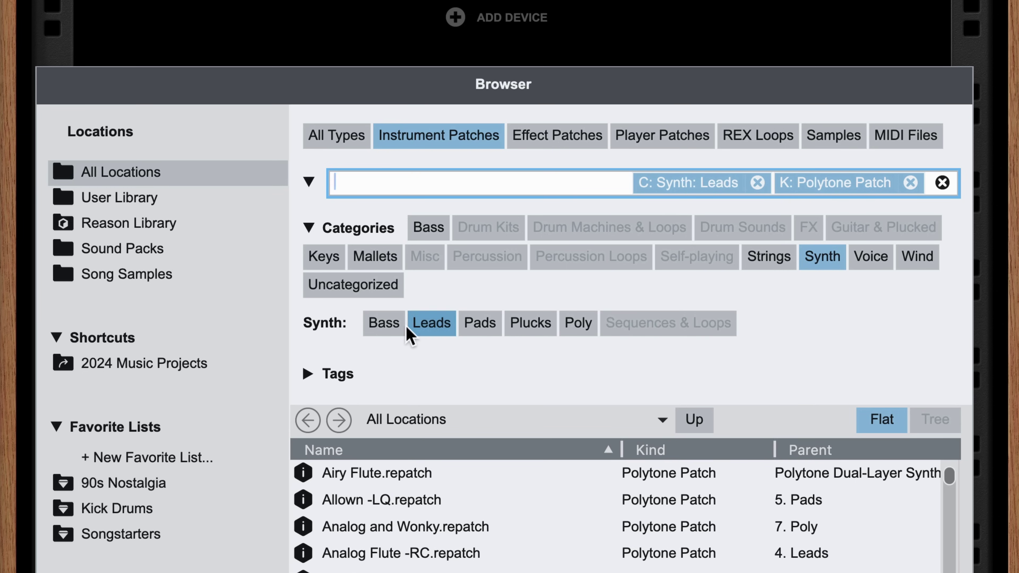
click(305, 372)
click(885, 429)
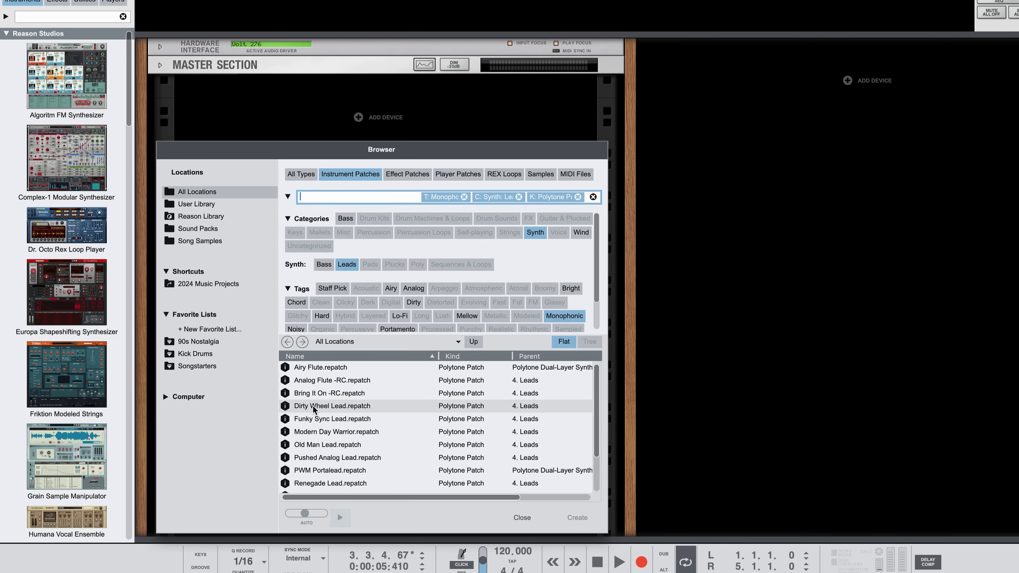
drag(314, 408, 307, 128)
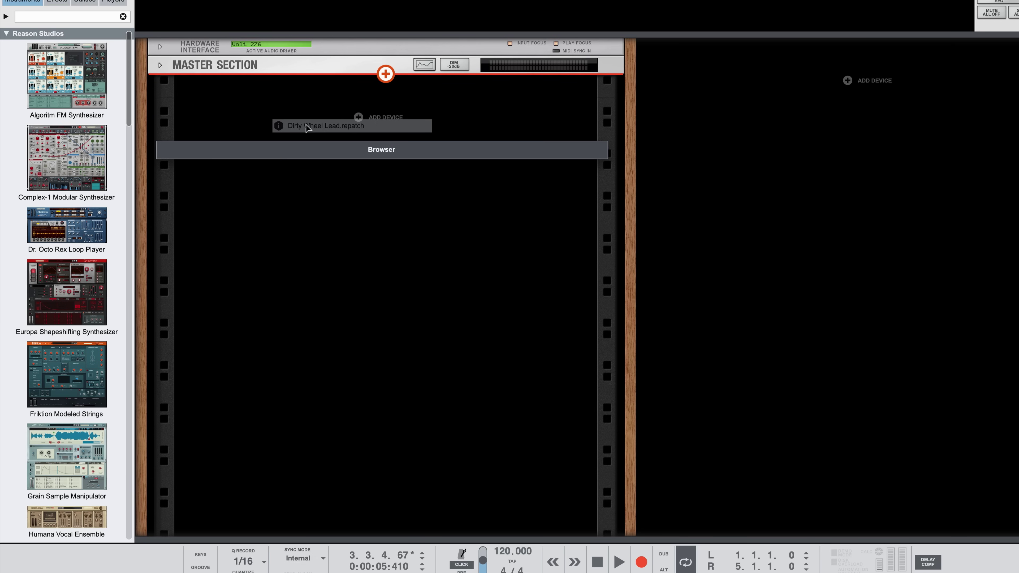
drag(306, 126, 305, 126)
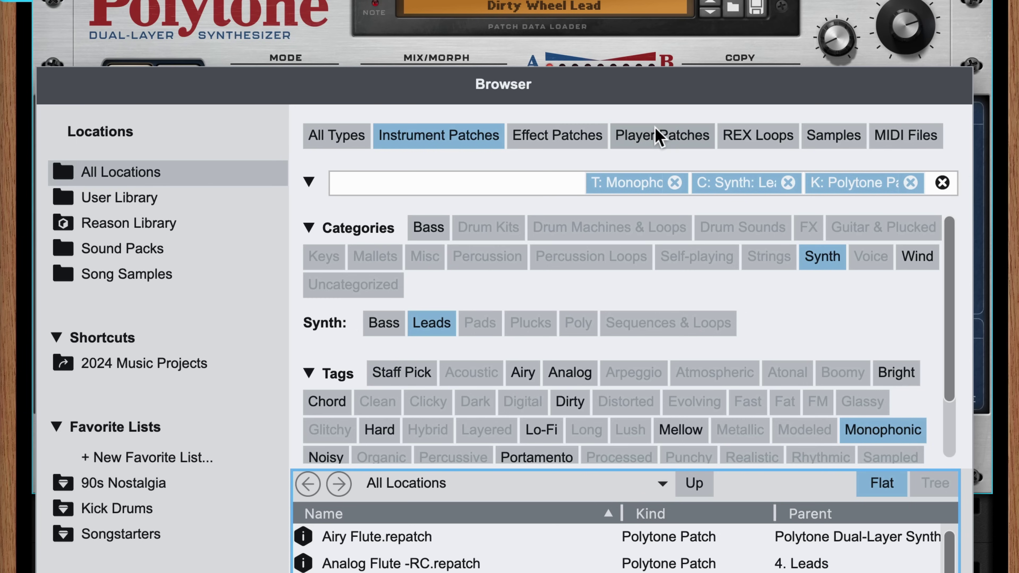
Step: Clear the Monophonic tag, filter player patches to Sequencers, and load Apex as a PolyStep Sequencer
click(456, 175)
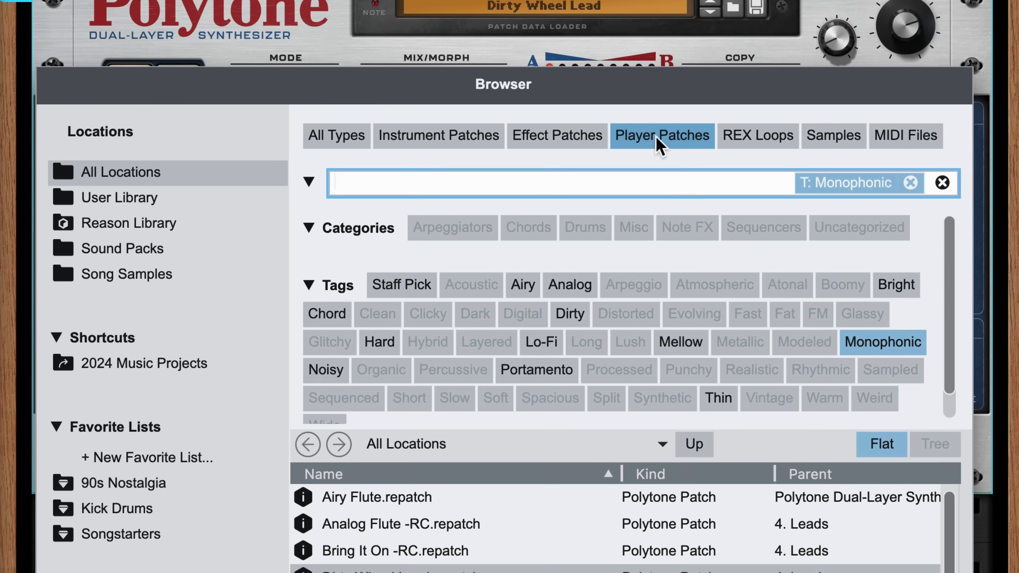
click(942, 183)
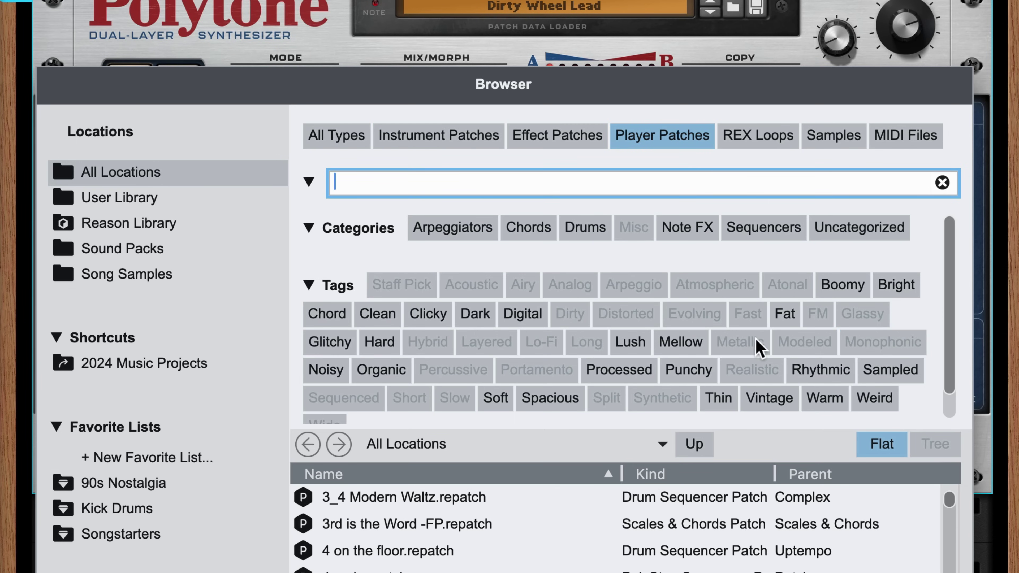
click(793, 232)
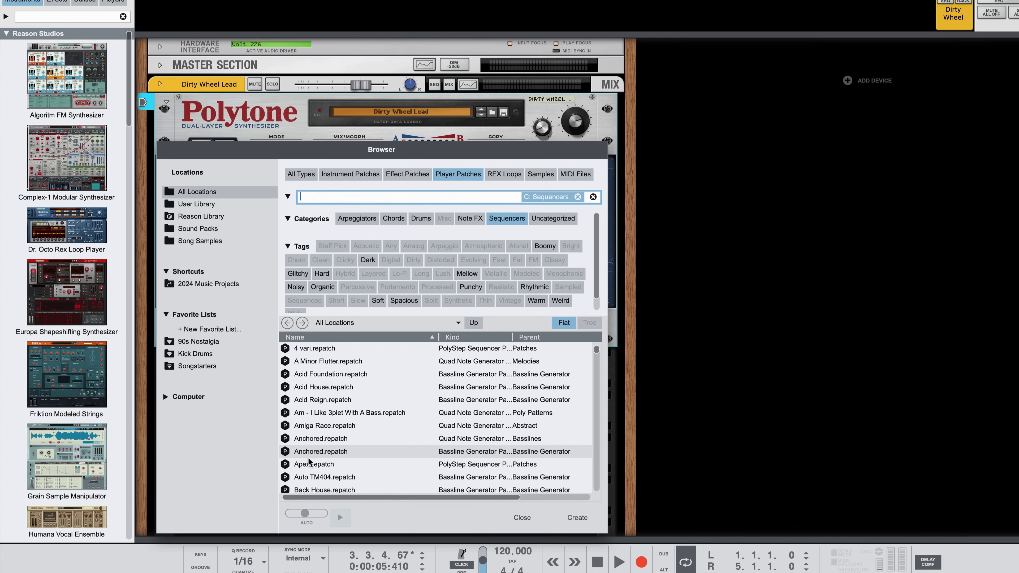
click(309, 464)
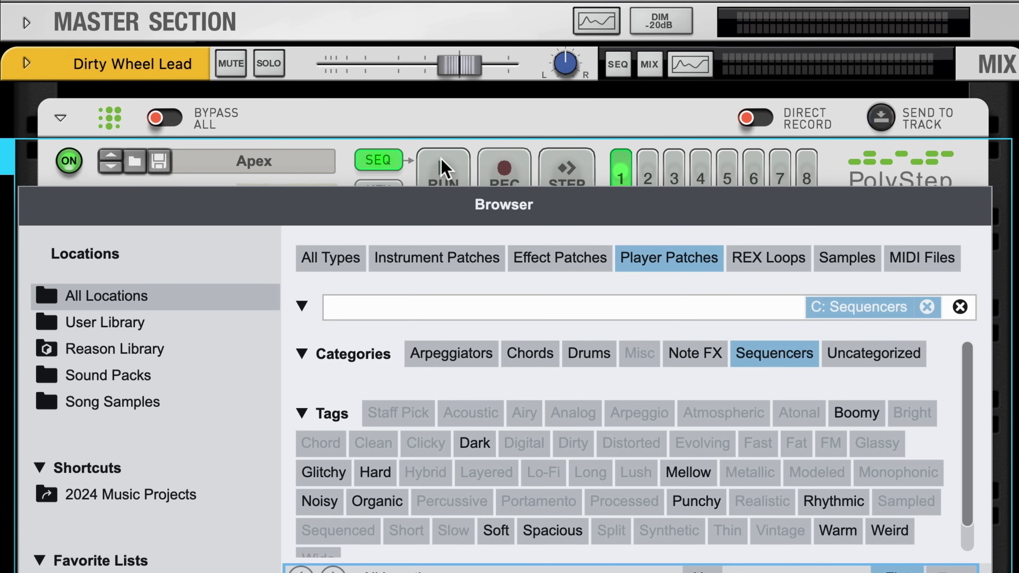
Step: Run the PolyStep sequencer, stop it, select the Polytone, and start it running again
click(442, 164)
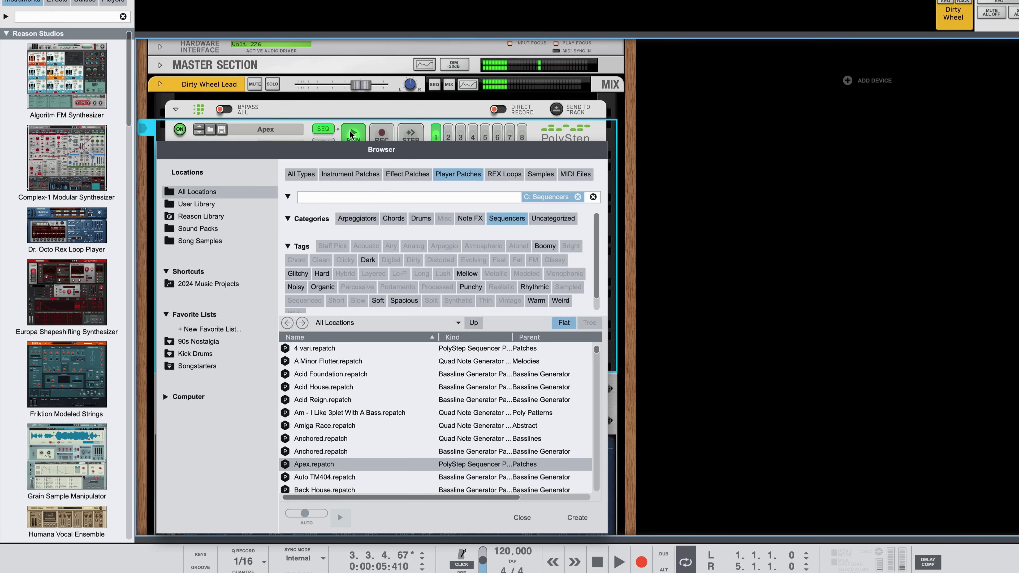
click(351, 134)
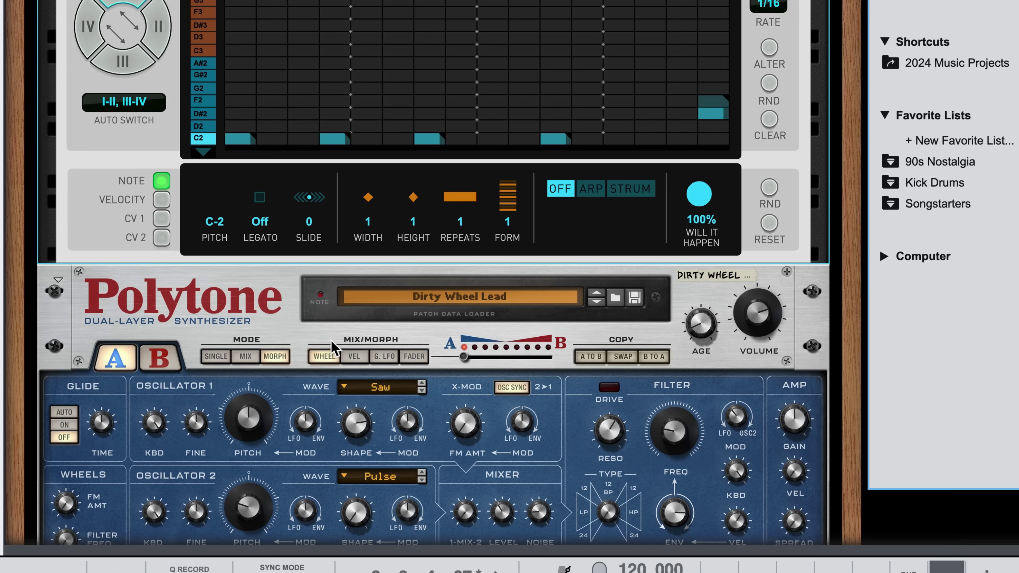
click(329, 469)
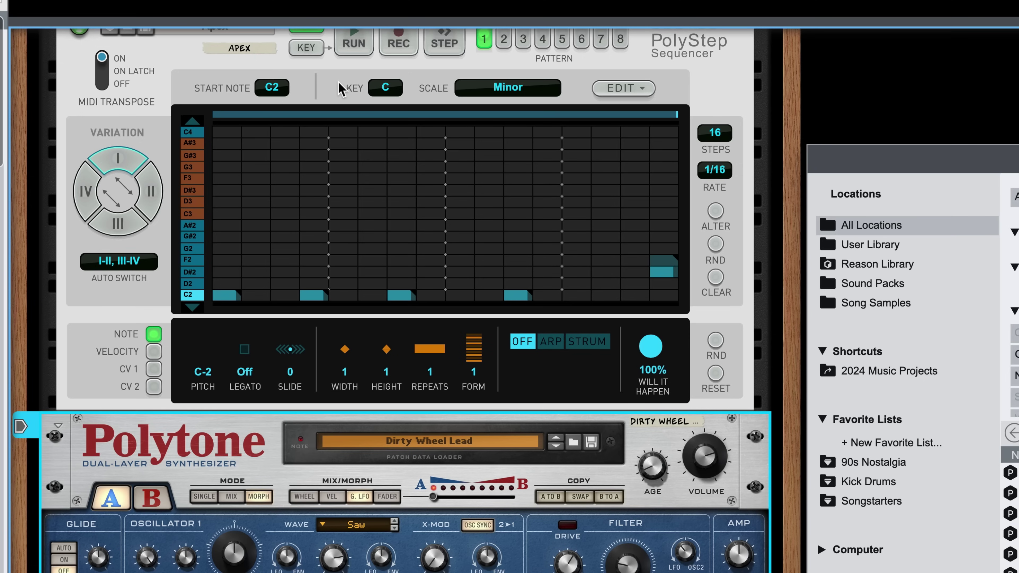
click(346, 48)
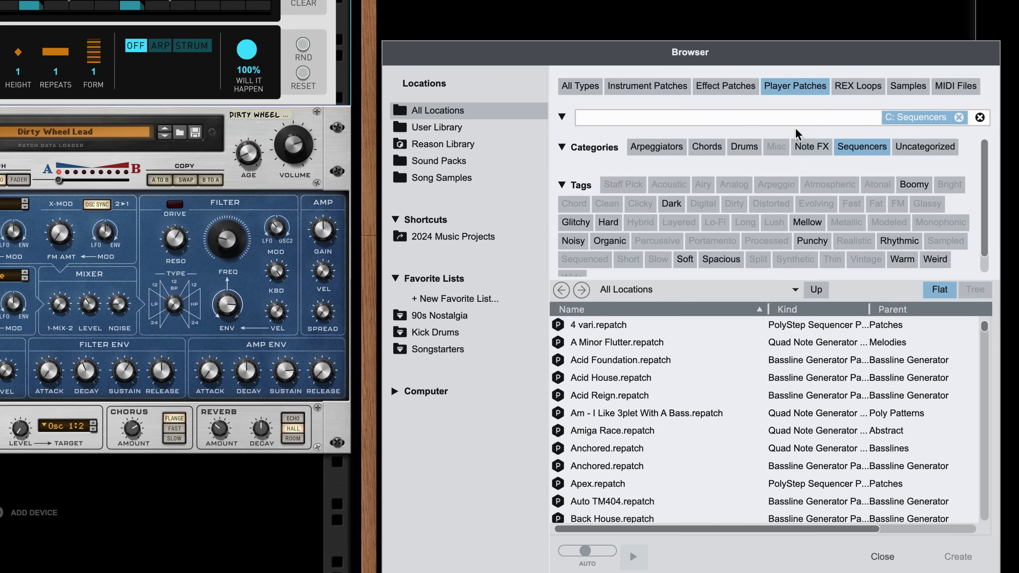
Step: Filter to Dist & Amp effects tagged Distorted, Dark and Noisy, and place Crush Texturizer below the Polytone
click(735, 87)
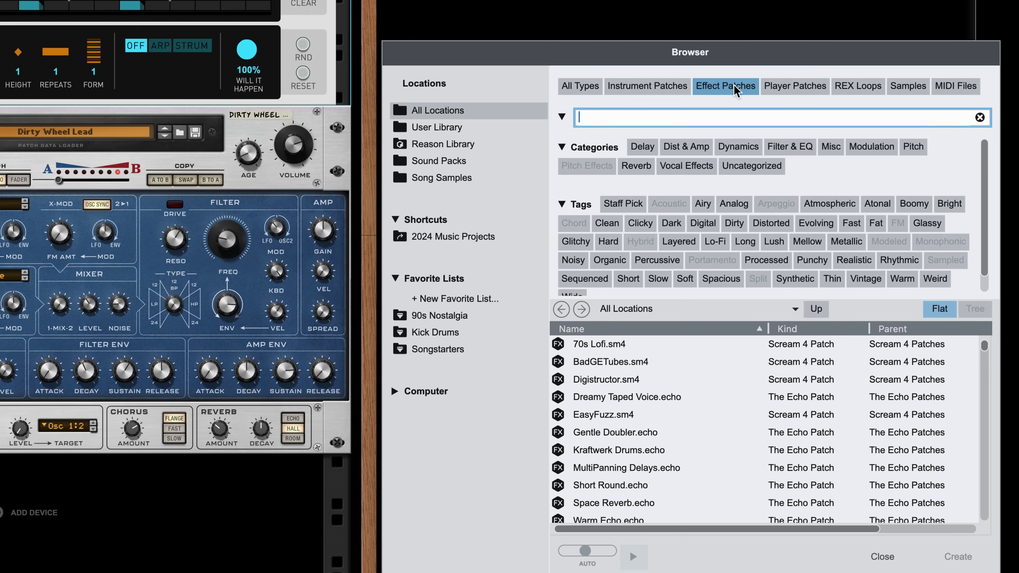
click(692, 148)
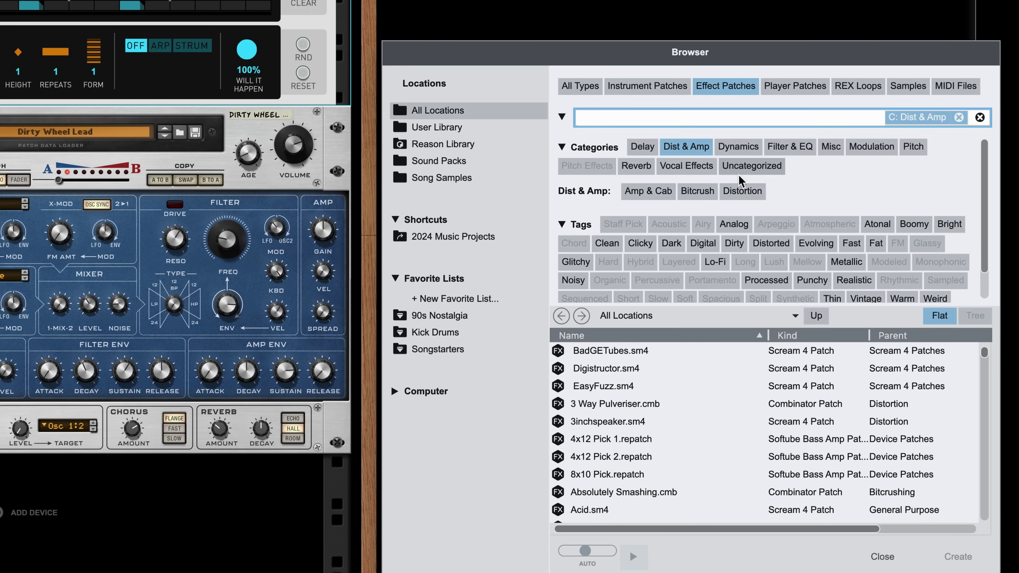
click(771, 243)
click(671, 243)
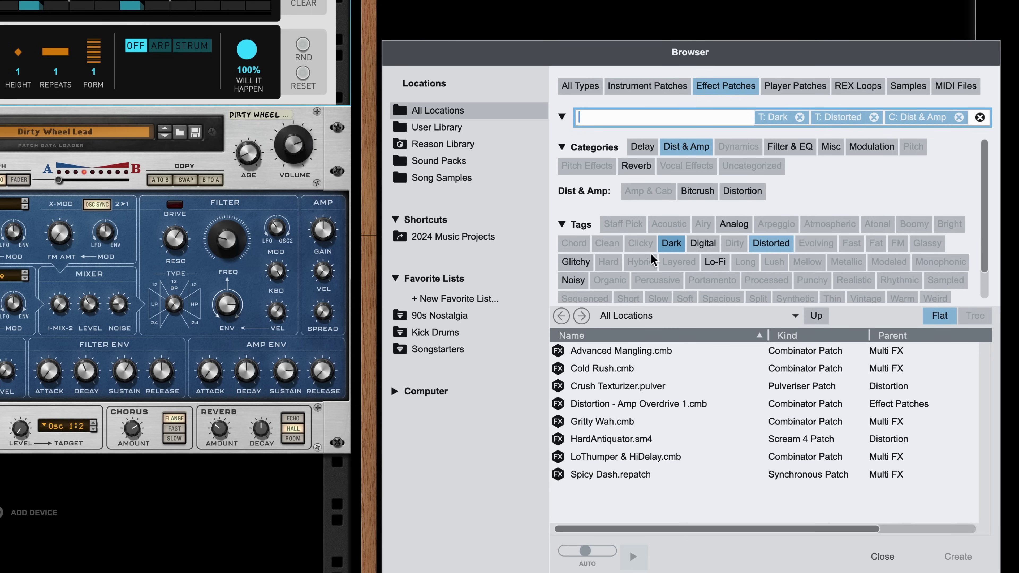
click(571, 283)
drag(572, 387, 298, 487)
drag(458, 444, 417, 449)
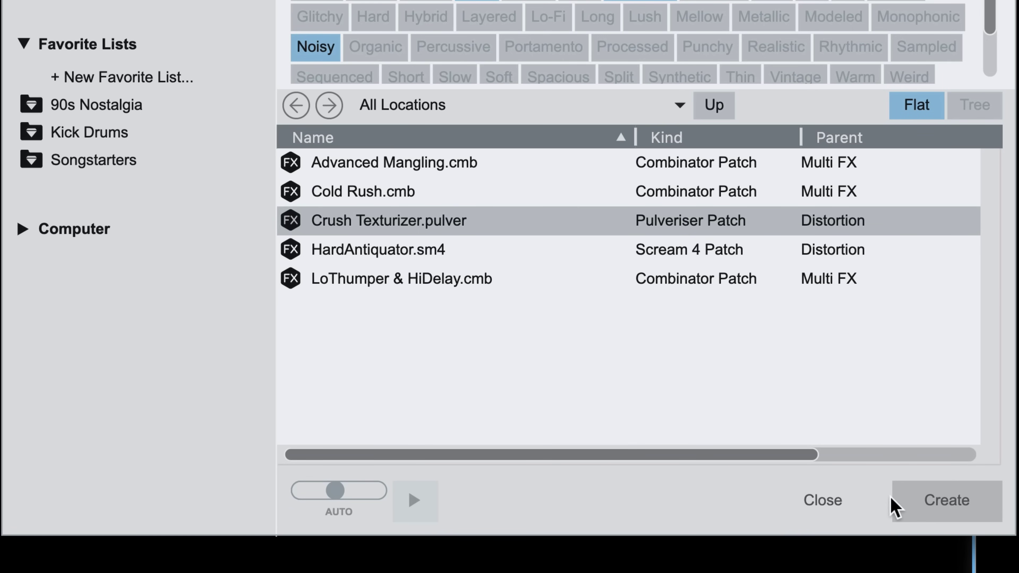
click(951, 503)
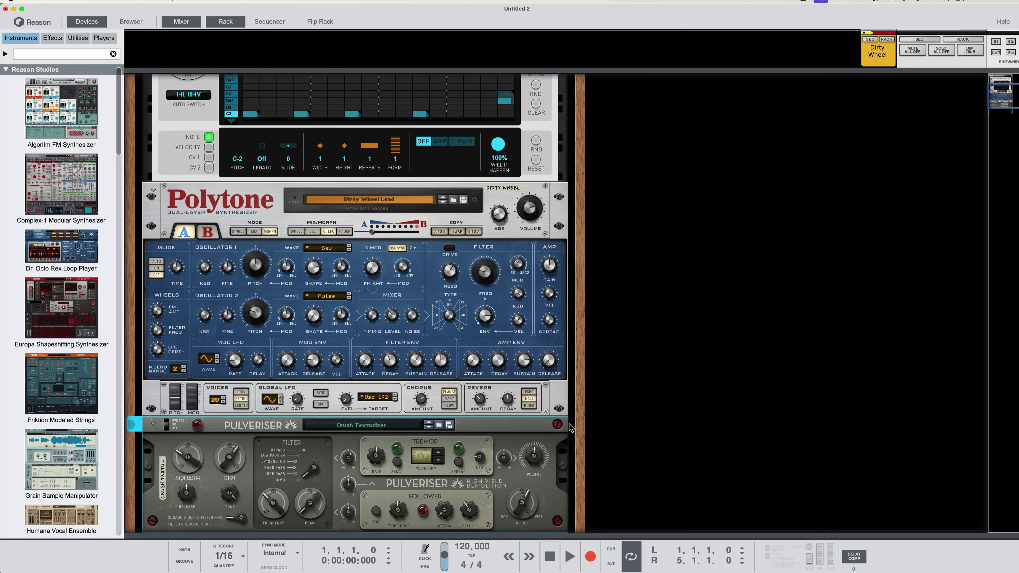
Step: Start playback, filter Voice patches by Atmospheric and Staff Pick, and select Drunken Choir
key(space)
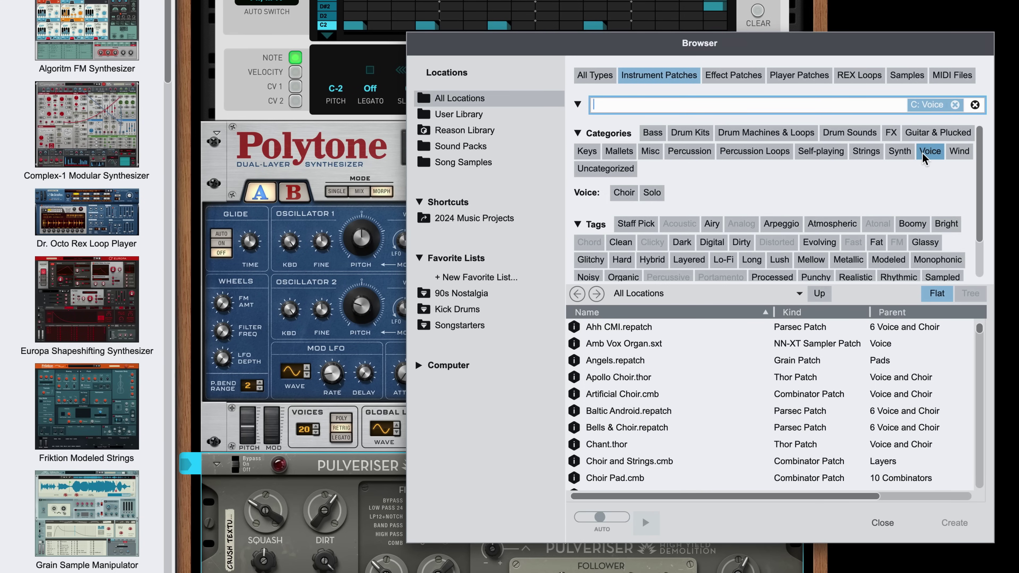
click(830, 223)
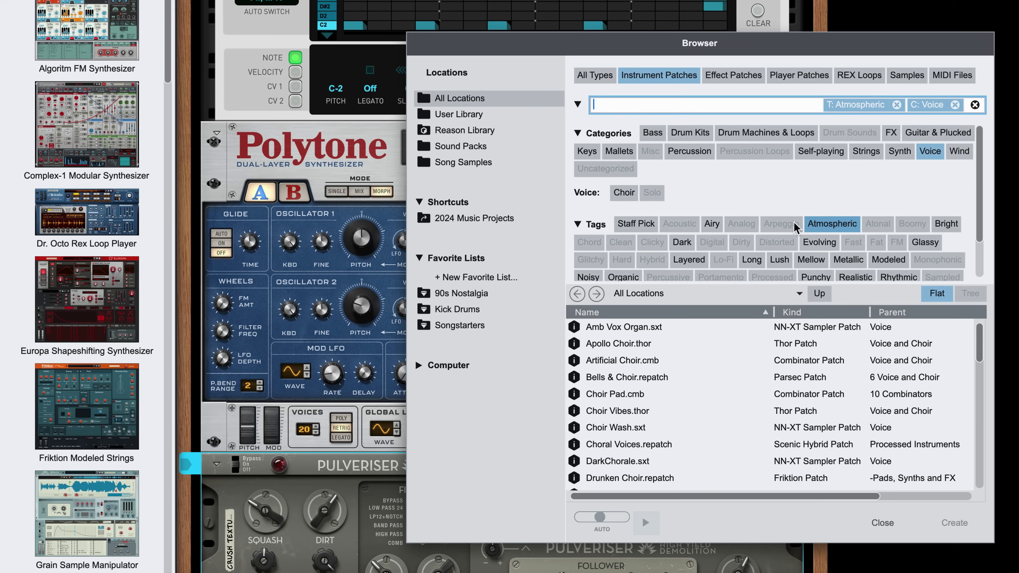
click(627, 225)
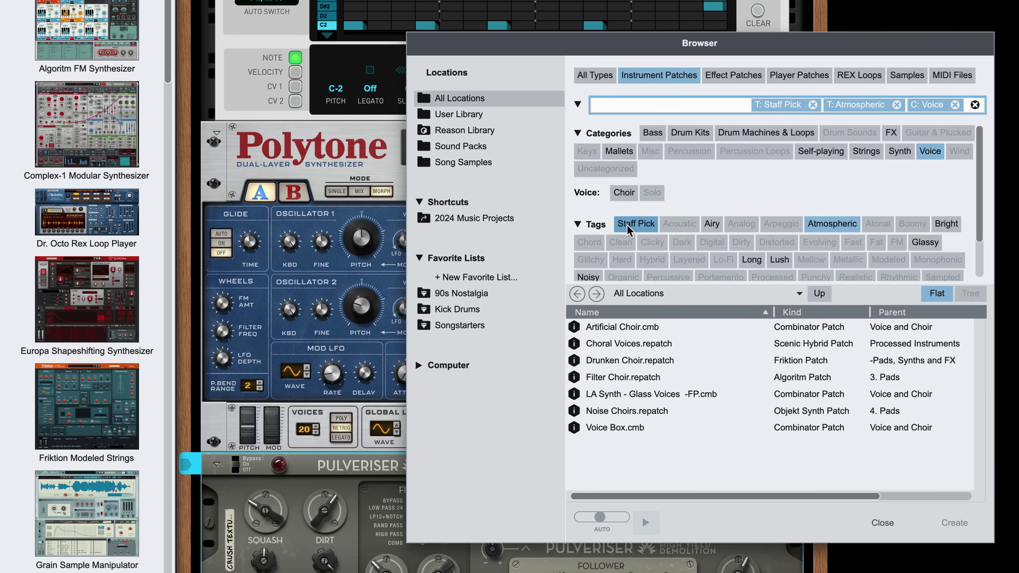
click(598, 360)
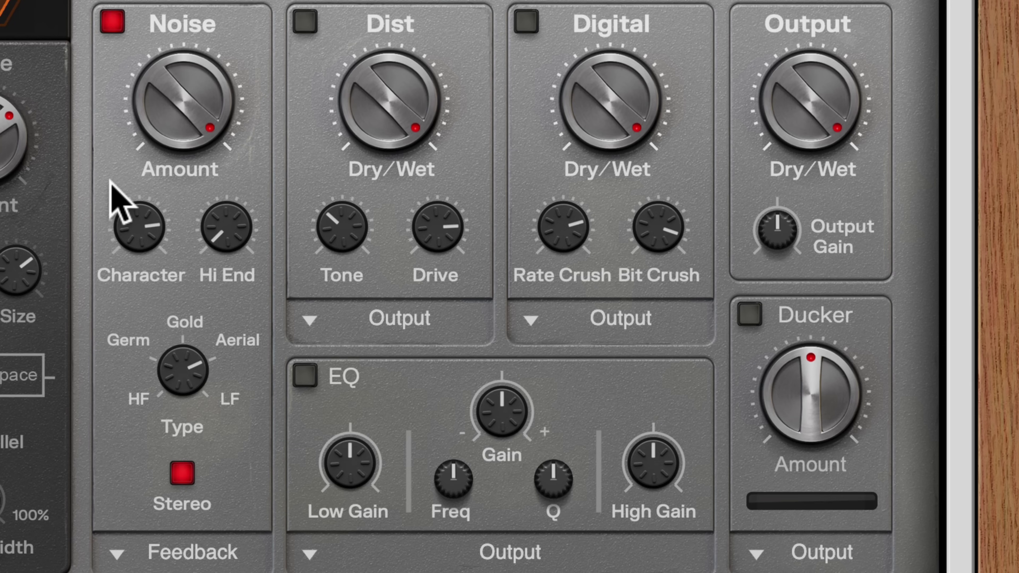
Step: Set the noise Type to Germ and select Banjo Dirt in the User Library
drag(179, 363, 185, 434)
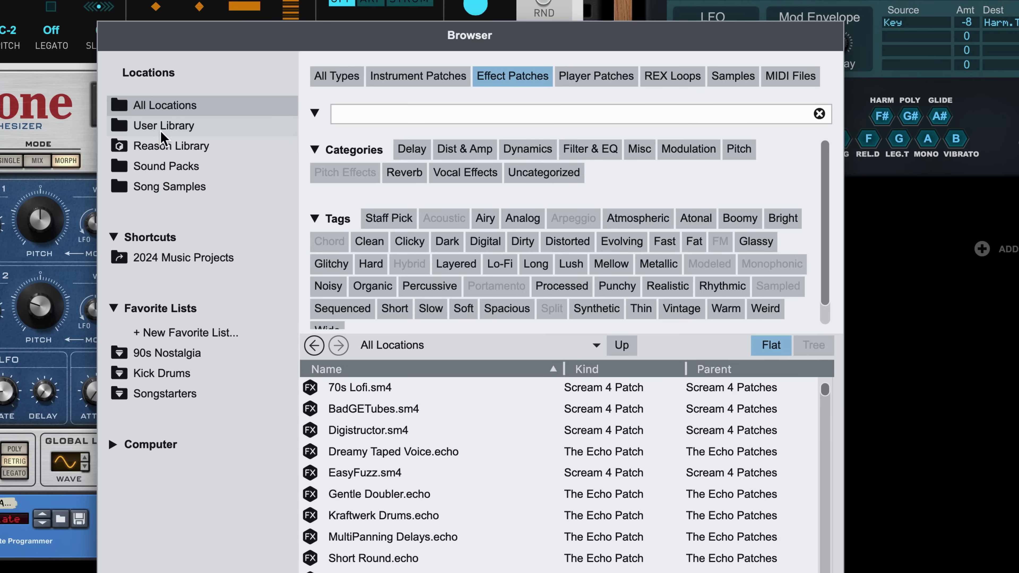
click(160, 128)
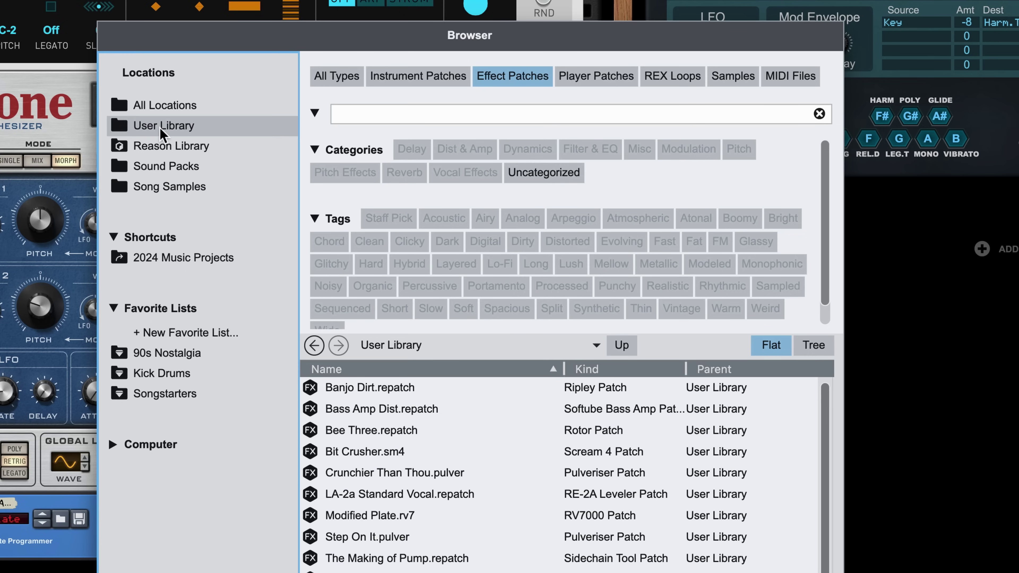
click(355, 389)
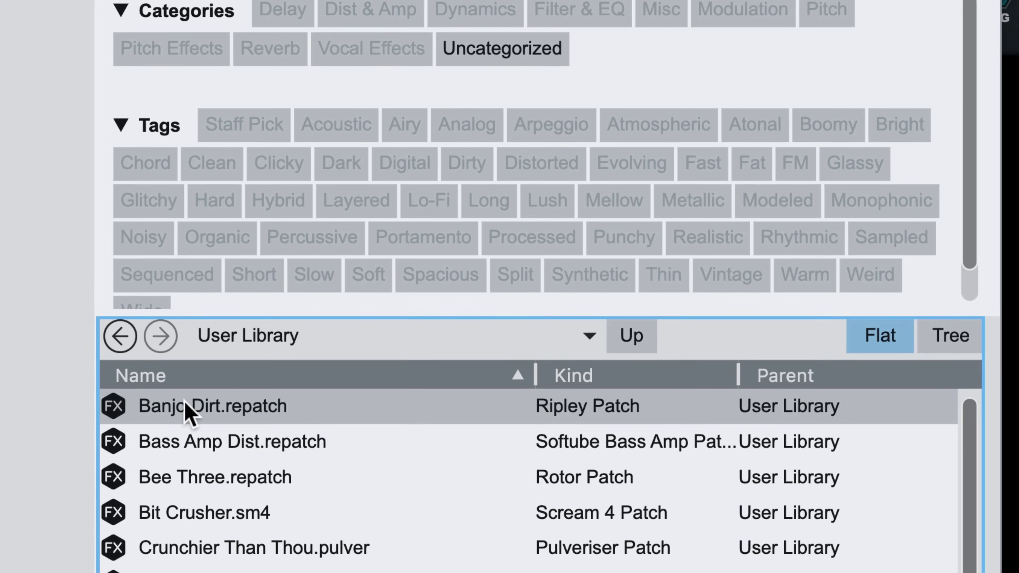
Step: Give Banjo Dirt the Dist & Amp category with Dirty, Distorted and Warm tags, and save
right_click(185, 405)
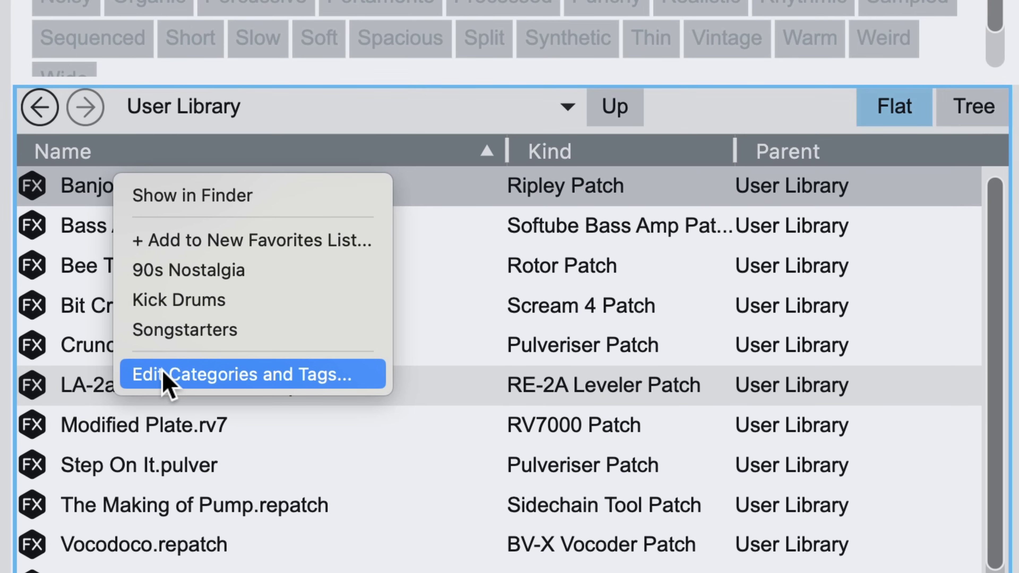
click(166, 384)
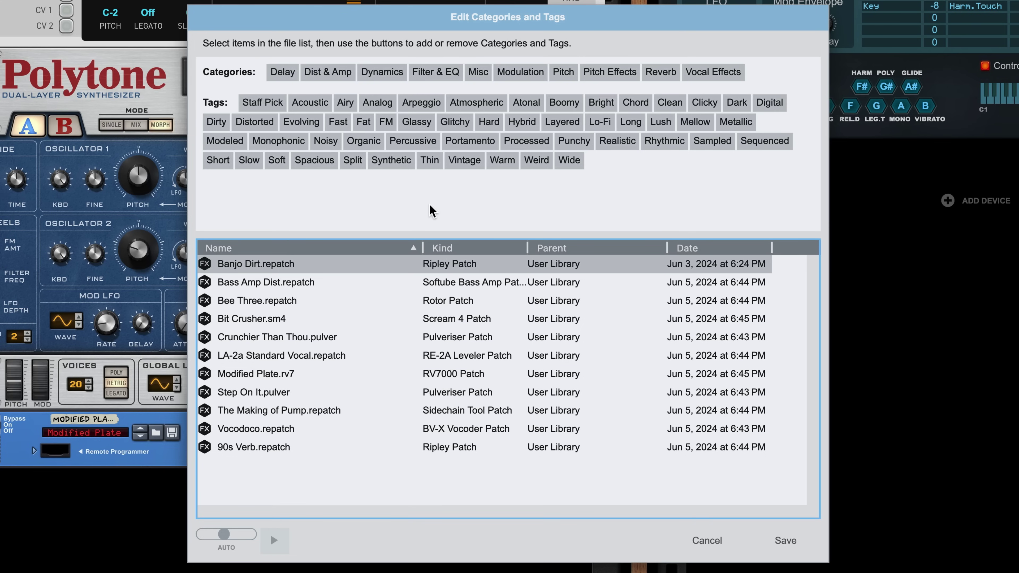
click(328, 72)
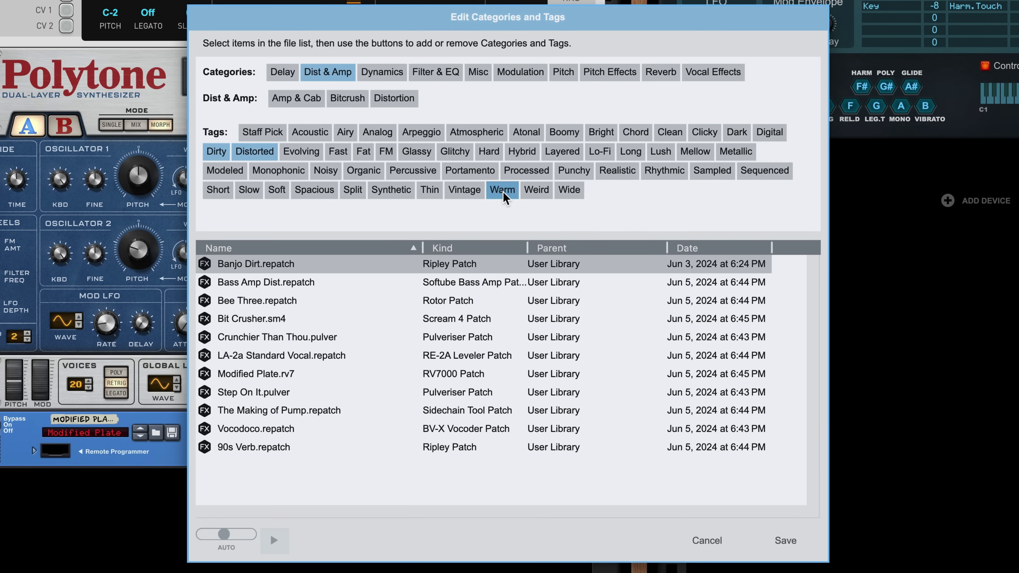
click(782, 540)
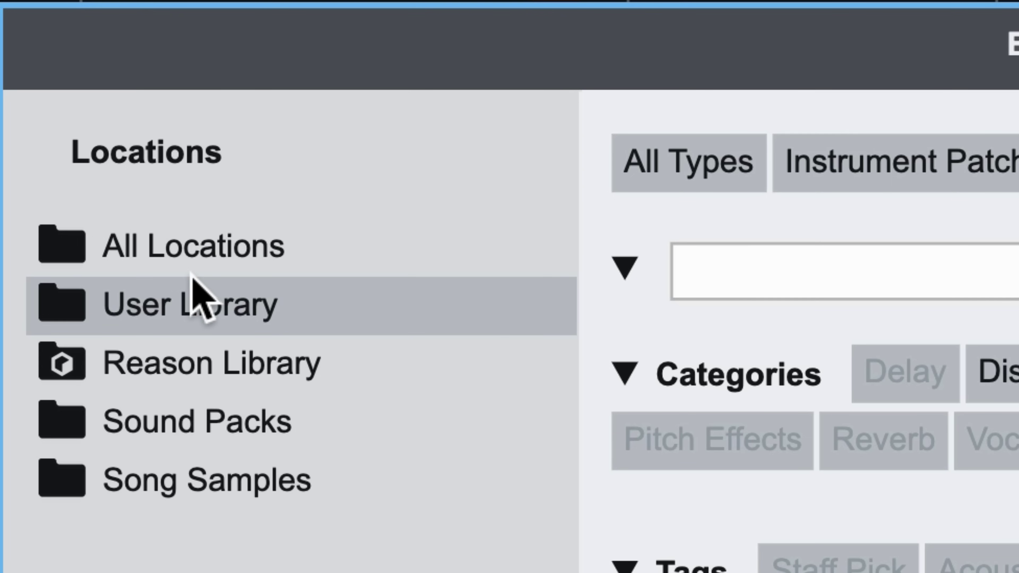
Step: Show patches from All Locations in the Dist & Amp category tagged Warm
click(242, 137)
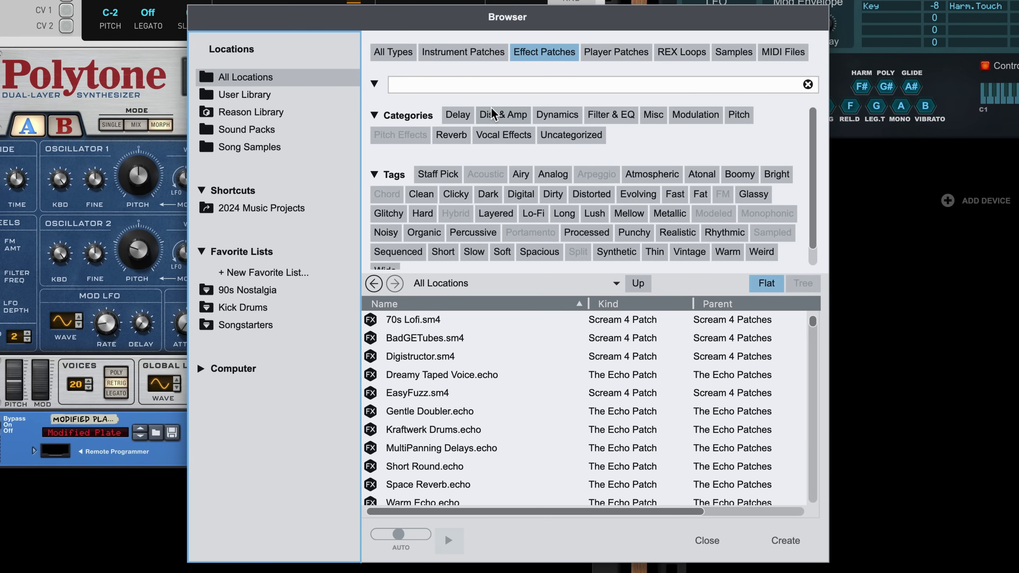
click(493, 115)
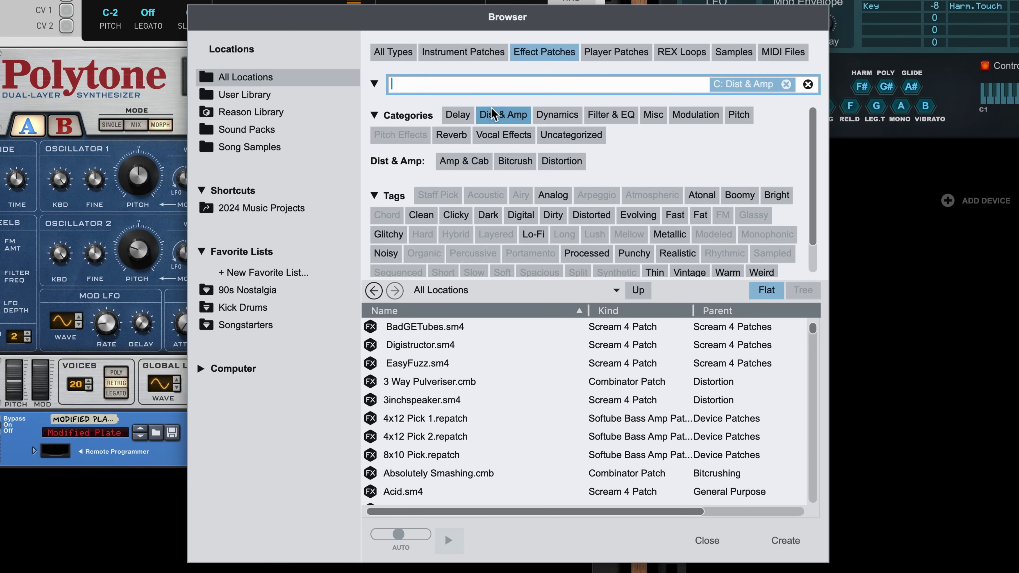
click(727, 273)
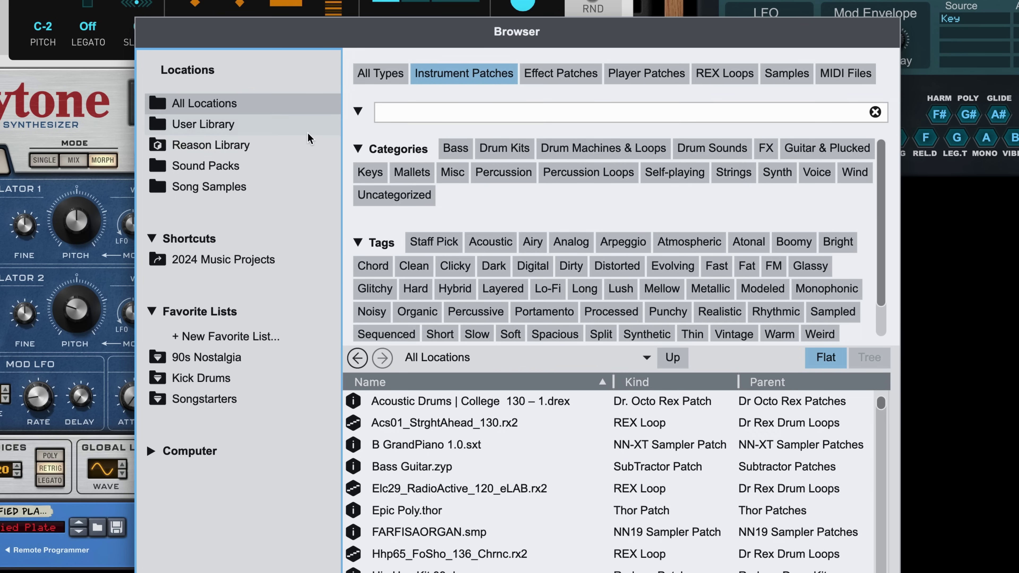
Step: Open the Reason Library's Rack Extensions > Korg MonoPoly > BASS folder
click(265, 153)
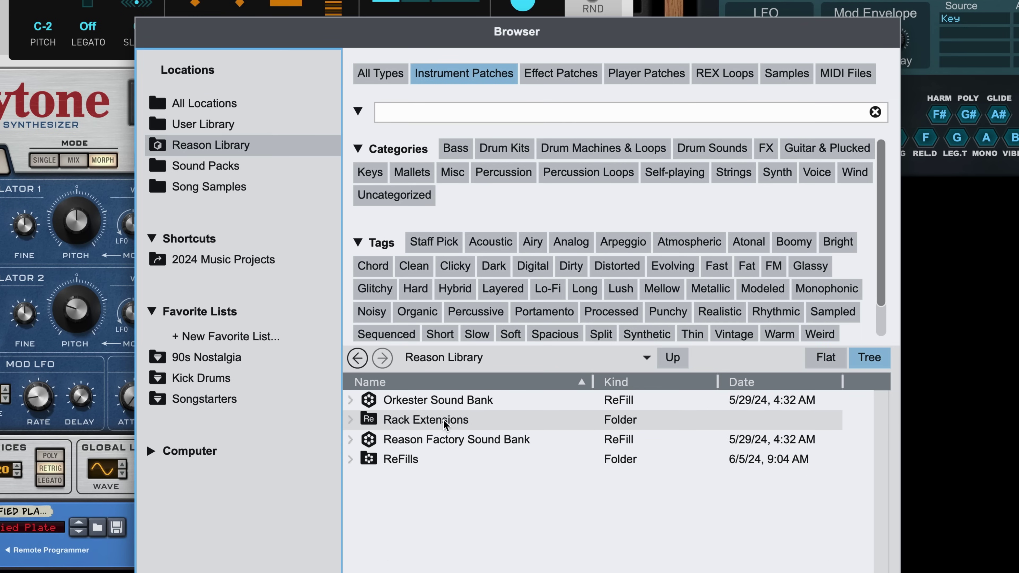
double_click(426, 420)
scroll(879, 452, down, 4)
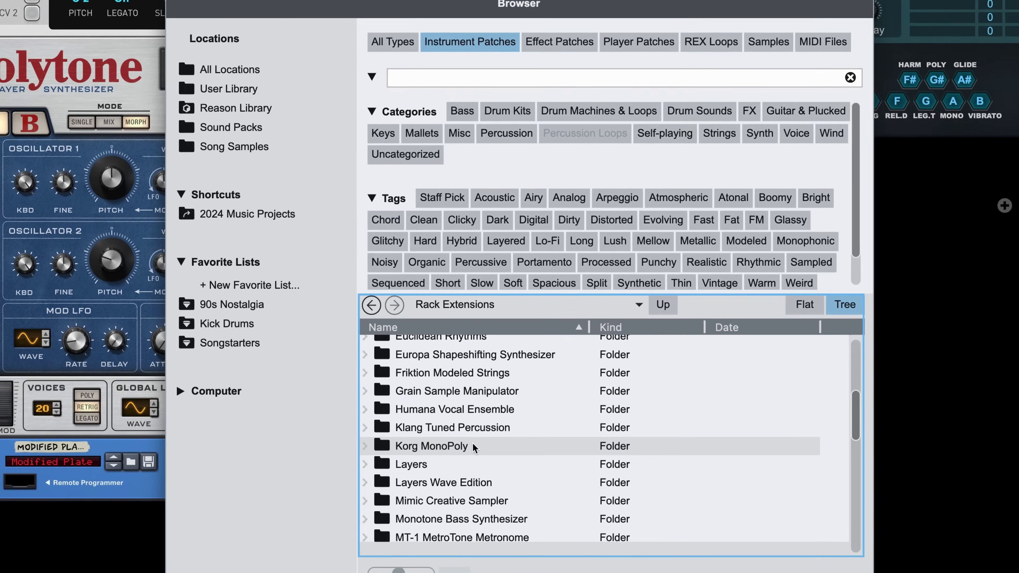
double_click(431, 446)
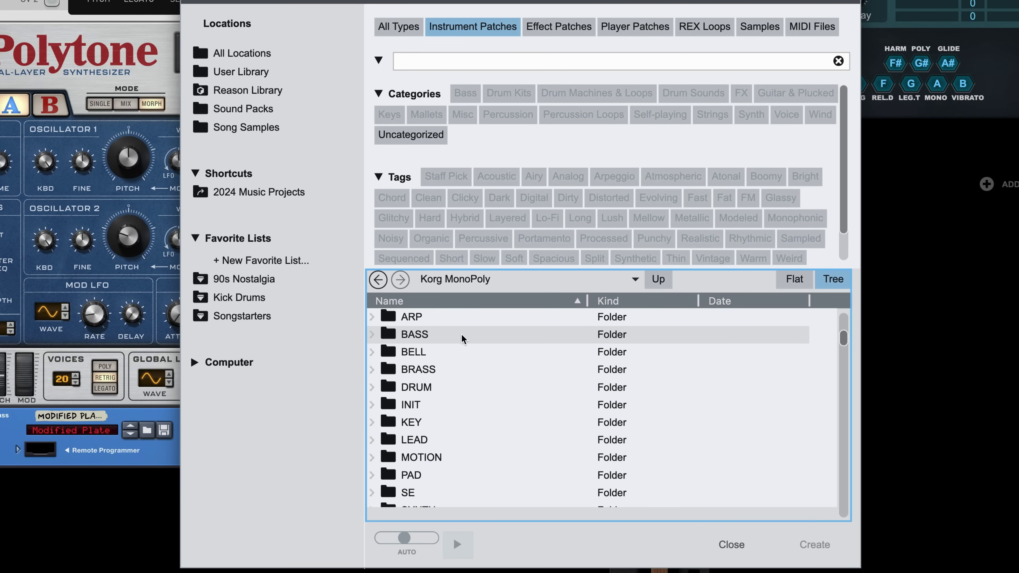
double_click(464, 334)
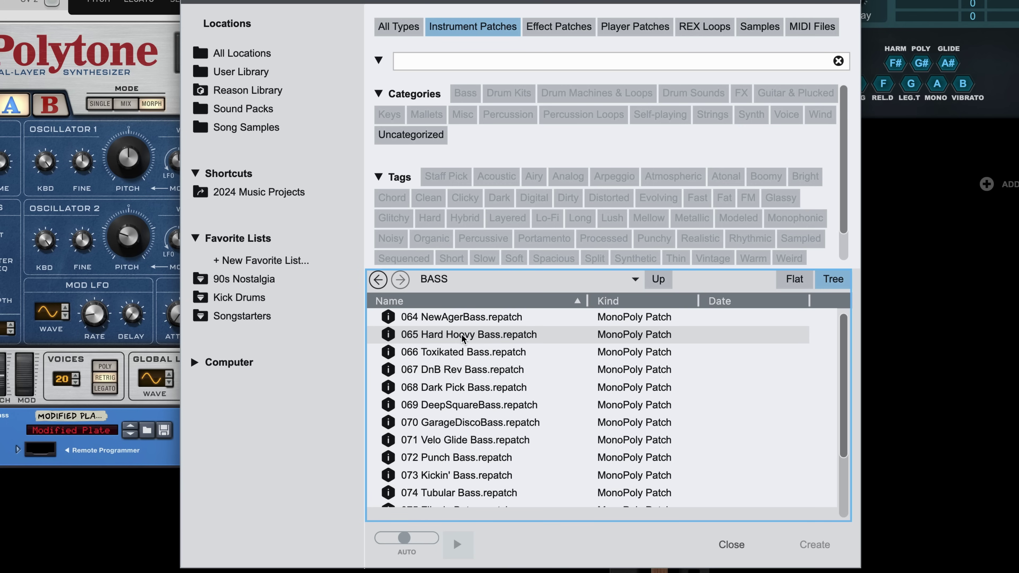
Step: Select bass patches 065 through 079 and bring up their context menu
click(466, 323)
scroll(452, 341, down, 3)
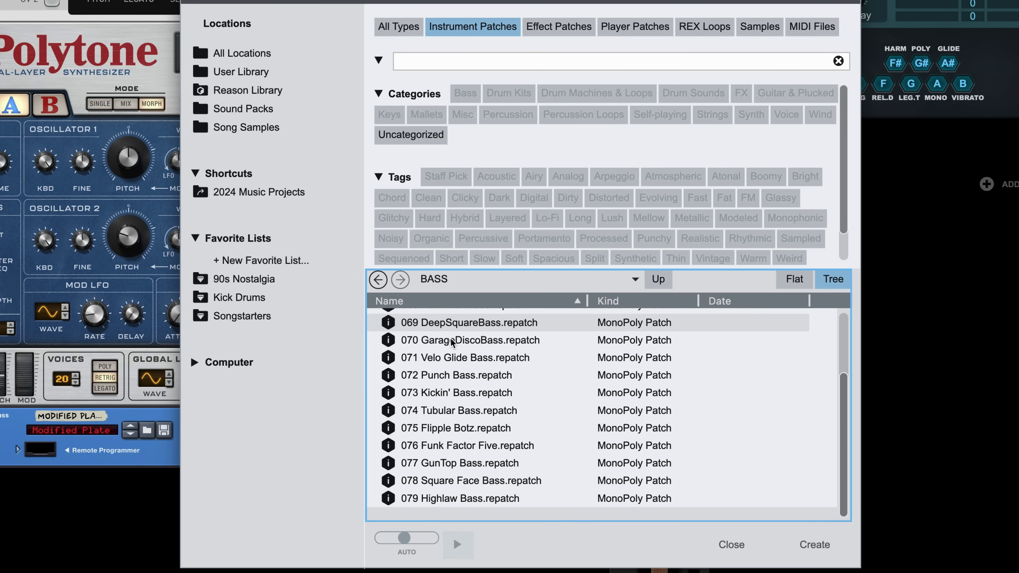
shift+click(457, 498)
right_click(442, 379)
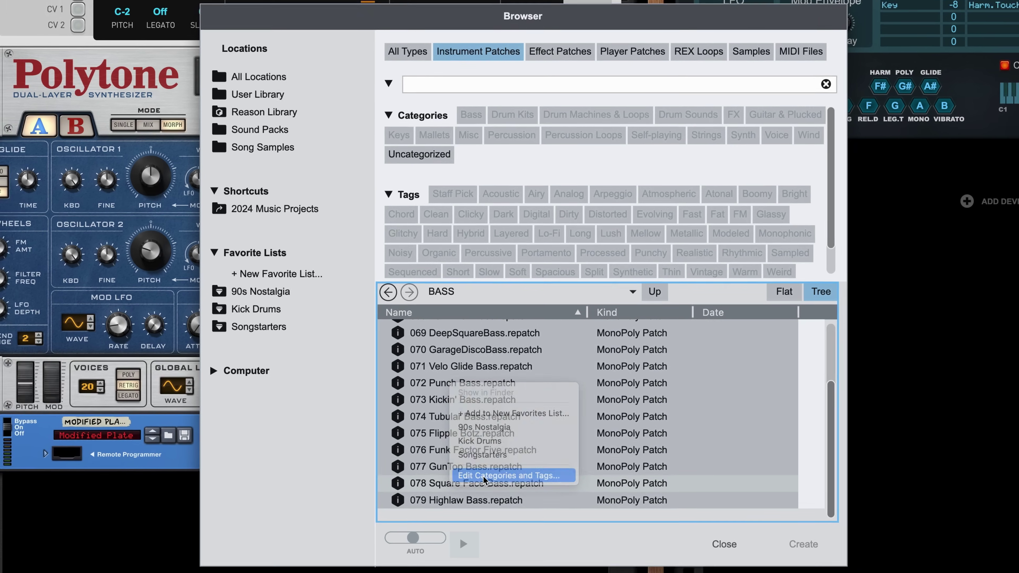
Step: Label the selected patches with the Bass: Synth category and Analog and Fat tags, and save
click(505, 472)
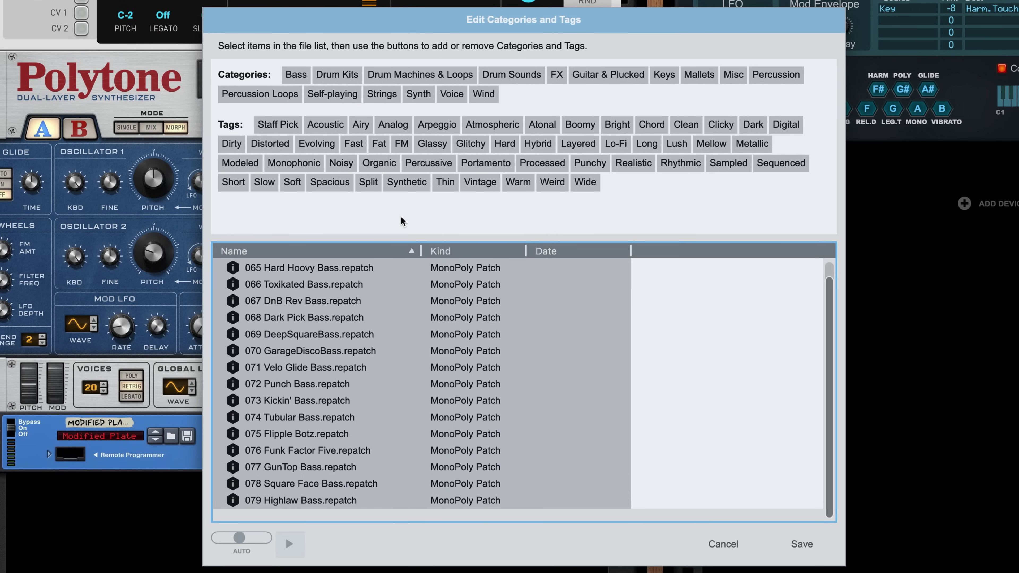
click(296, 75)
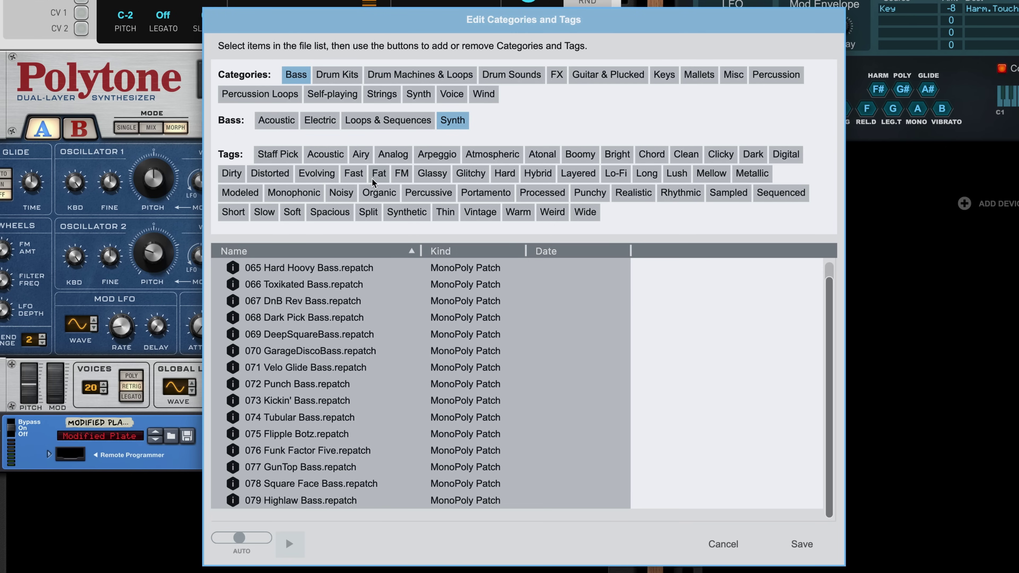
click(394, 160)
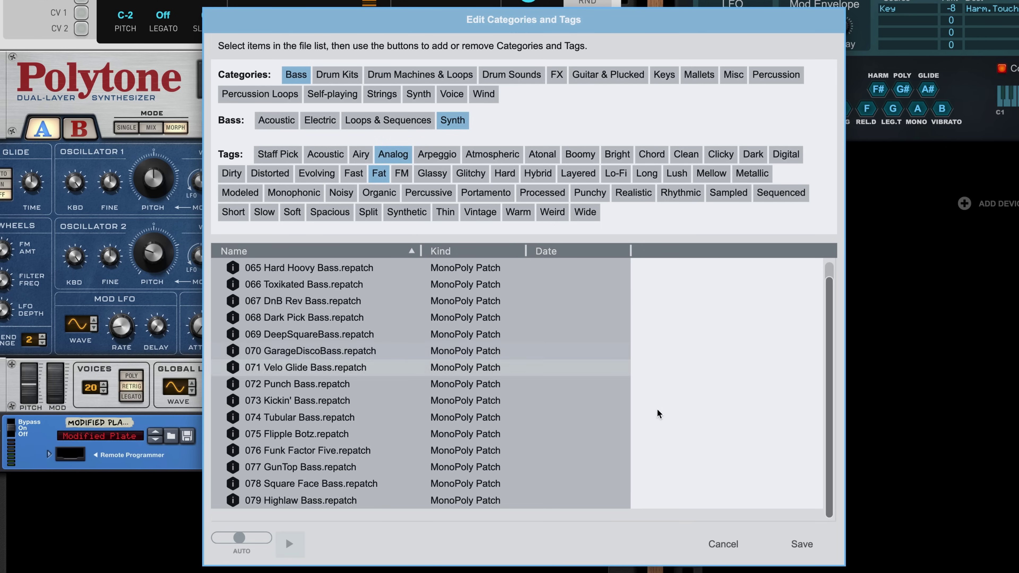
click(796, 545)
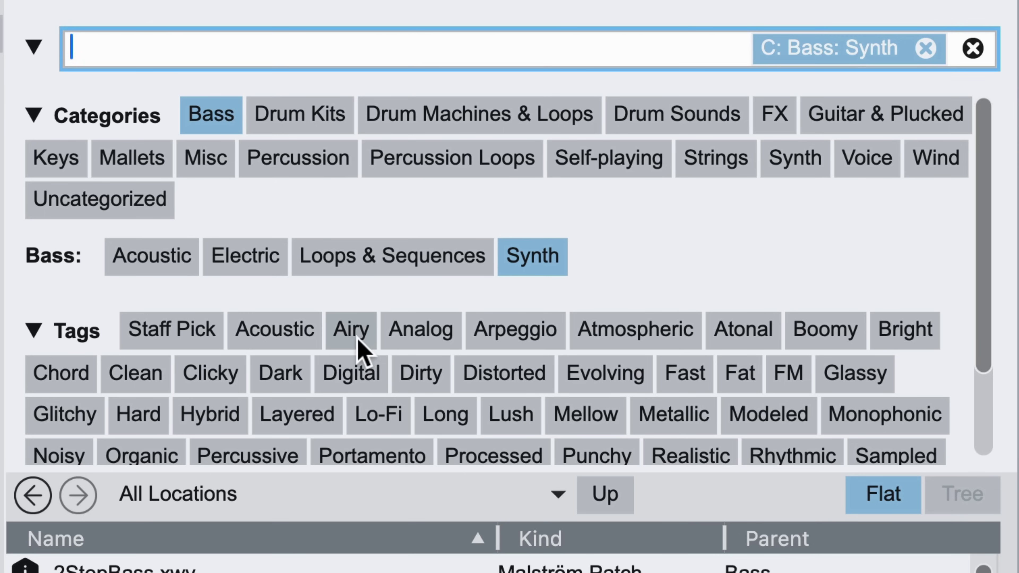
Step: Filter the Browser results by the Analog and Fat tags
click(420, 330)
click(741, 376)
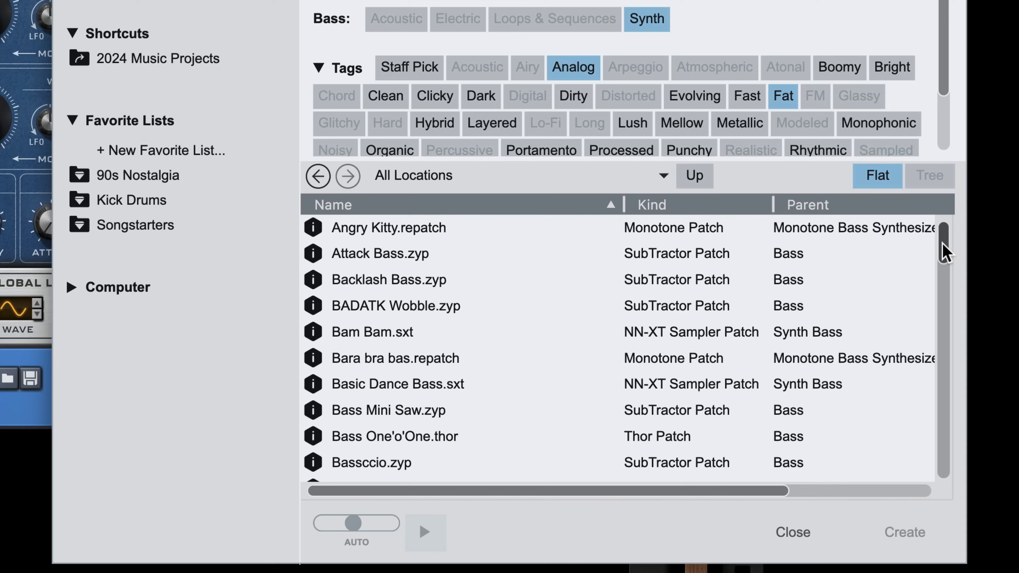
drag(944, 251, 987, 494)
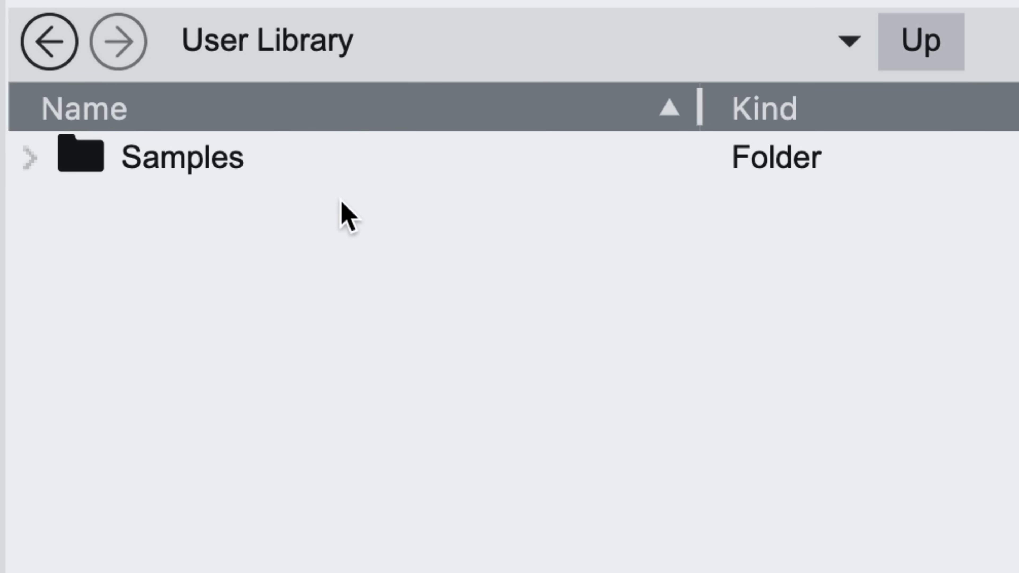
Step: Open the Samples folder in the User Library in the Browser
double_click(165, 175)
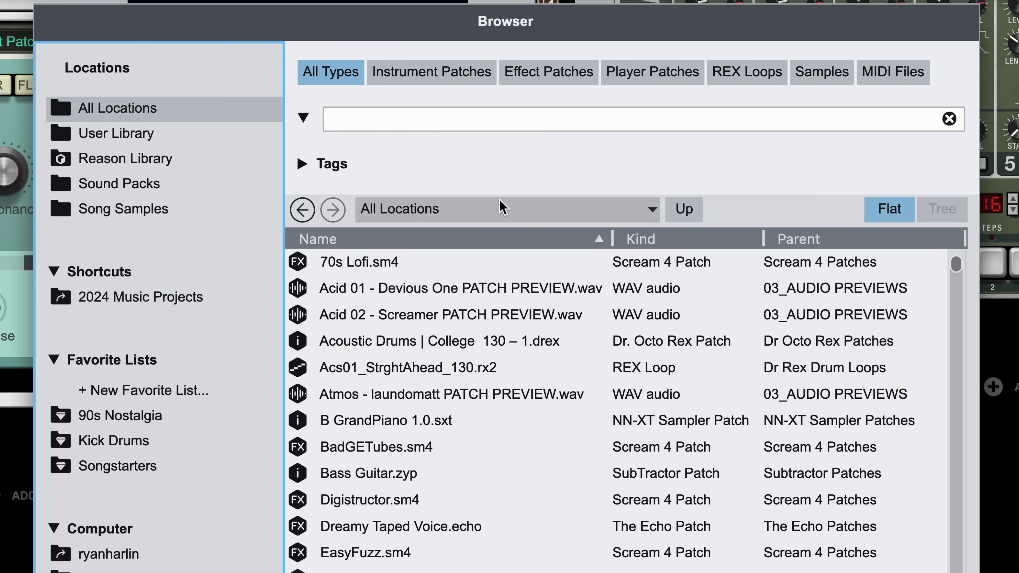
Step: Browse to Documents and add Harmony Playground and the Torn Poem Lasso song as Browser shortcuts
click(125, 296)
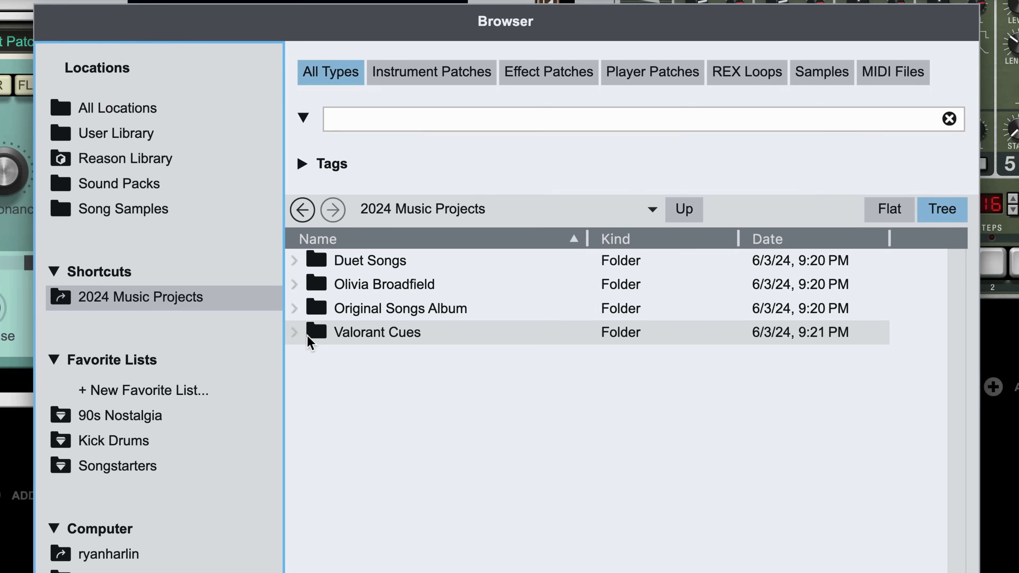
click(296, 335)
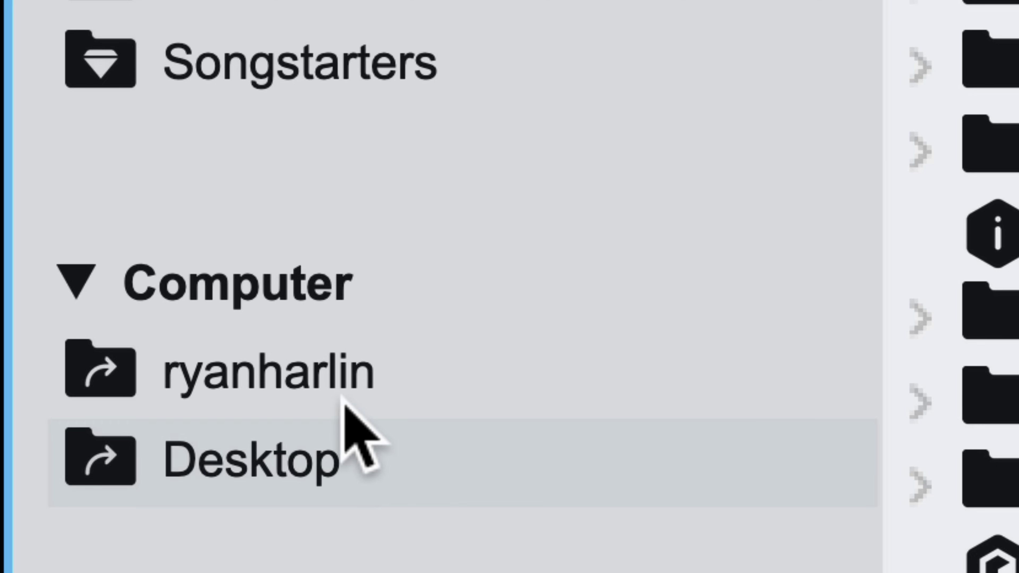
click(315, 371)
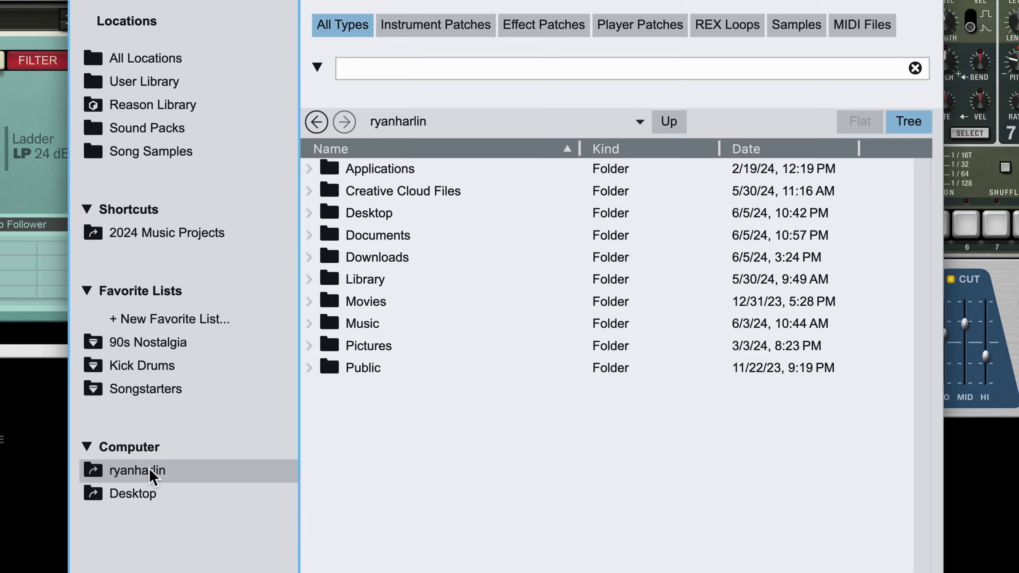
double_click(372, 239)
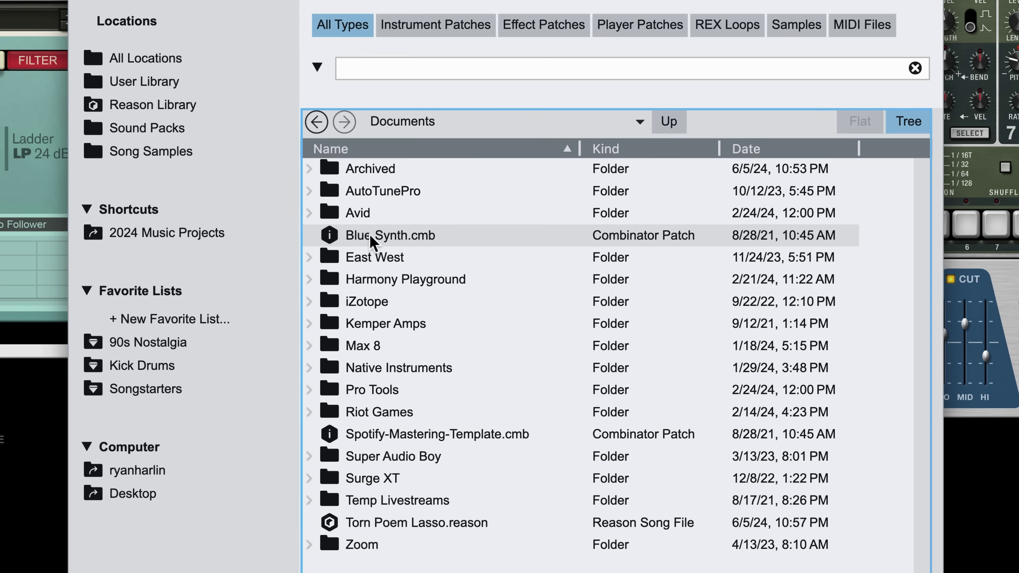
drag(367, 279, 268, 260)
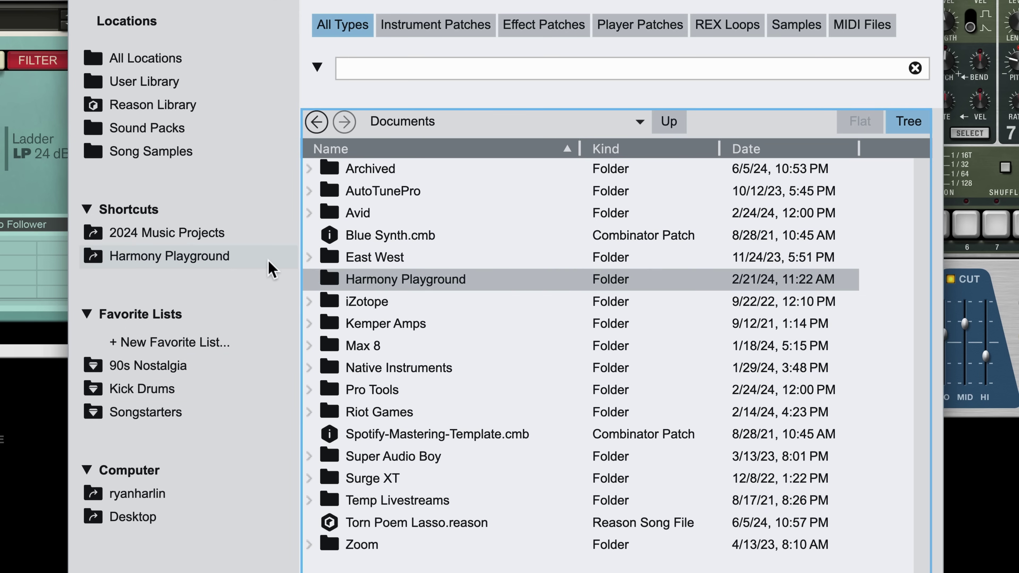
drag(460, 525, 260, 286)
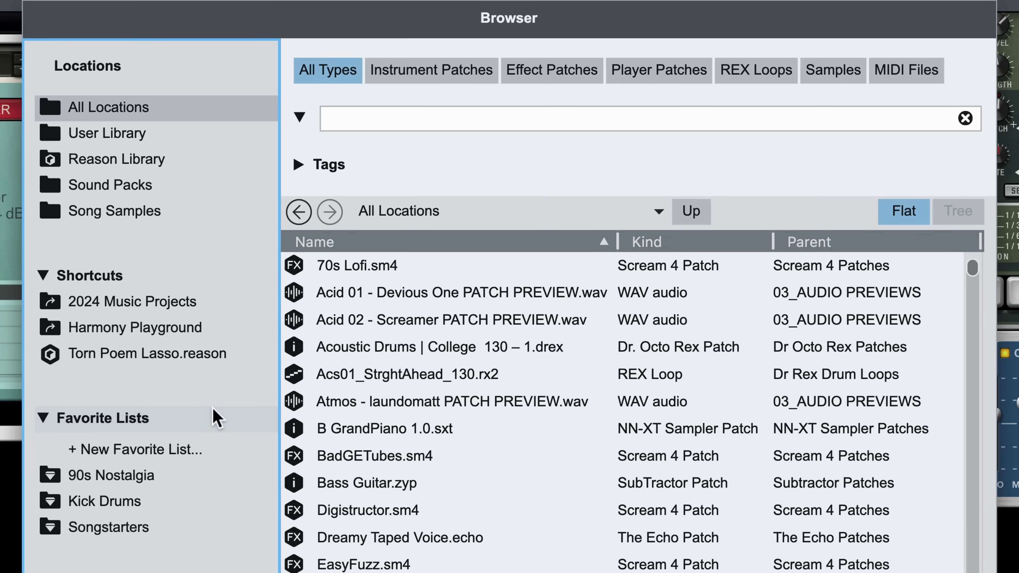
Step: Add Touch.repatch from the Songstarters list to a new favorites list named 'Ph'
click(113, 520)
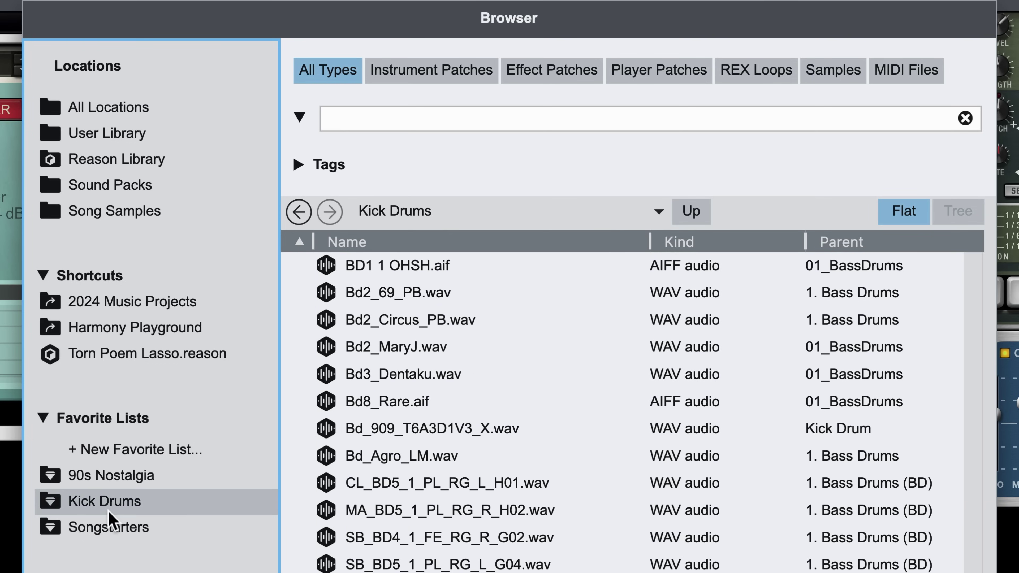
click(100, 529)
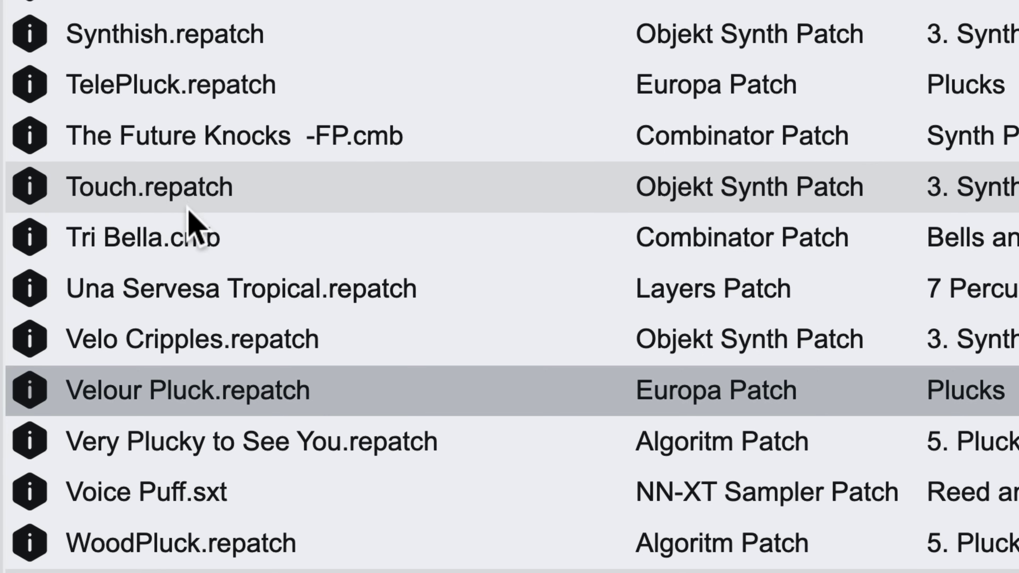
click(180, 192)
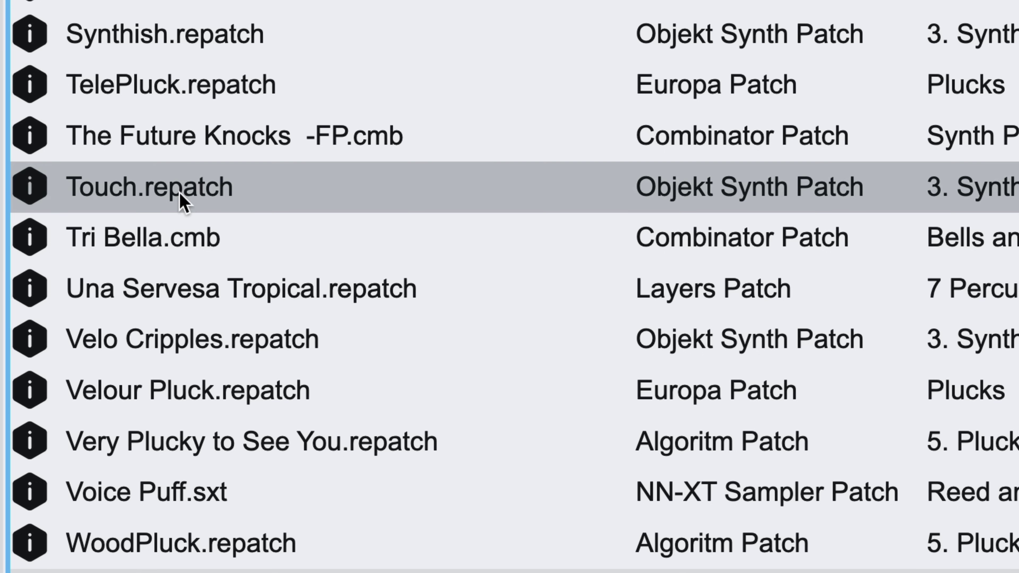
right_click(180, 201)
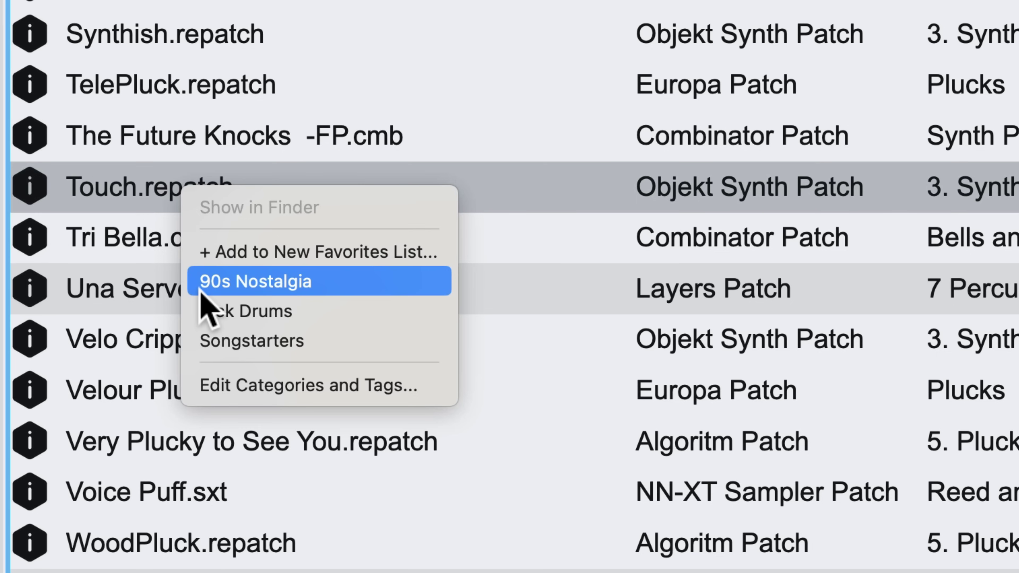
click(299, 251)
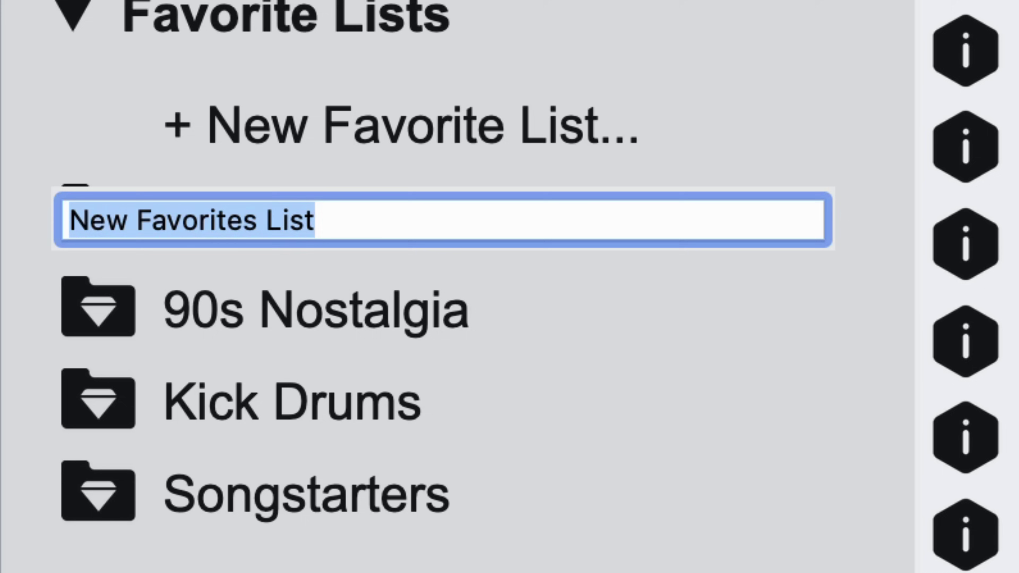
text(Ph)
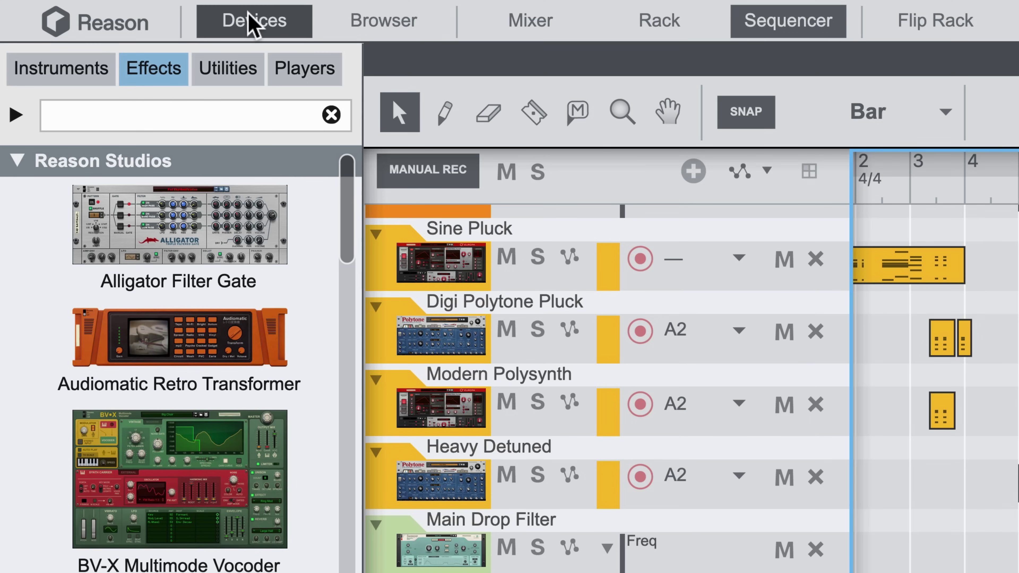
Step: Toggle the device list, view the rack, then return to the sequencer and open a Heavy Detuned clip
click(251, 20)
click(251, 20)
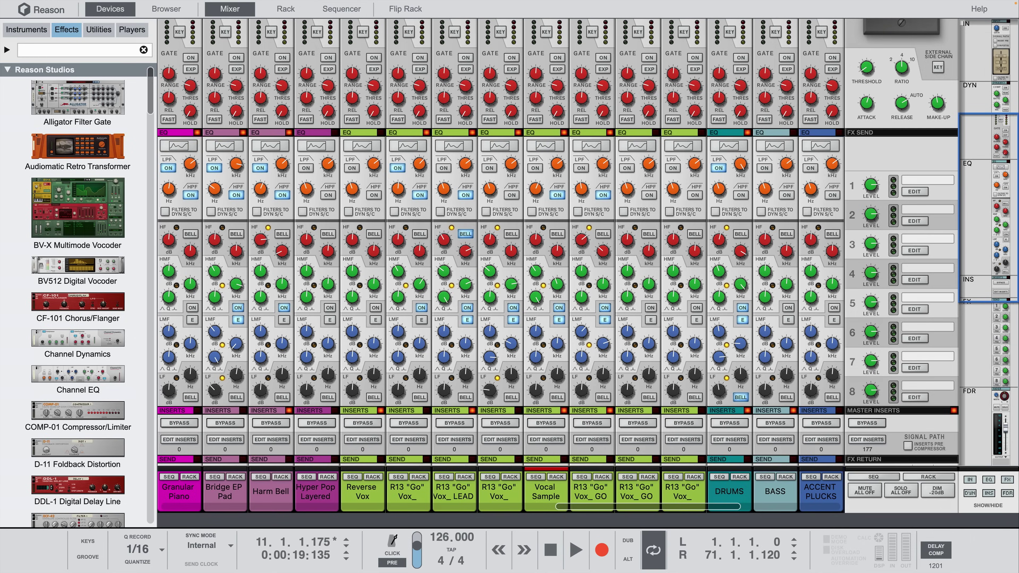
key(F6)
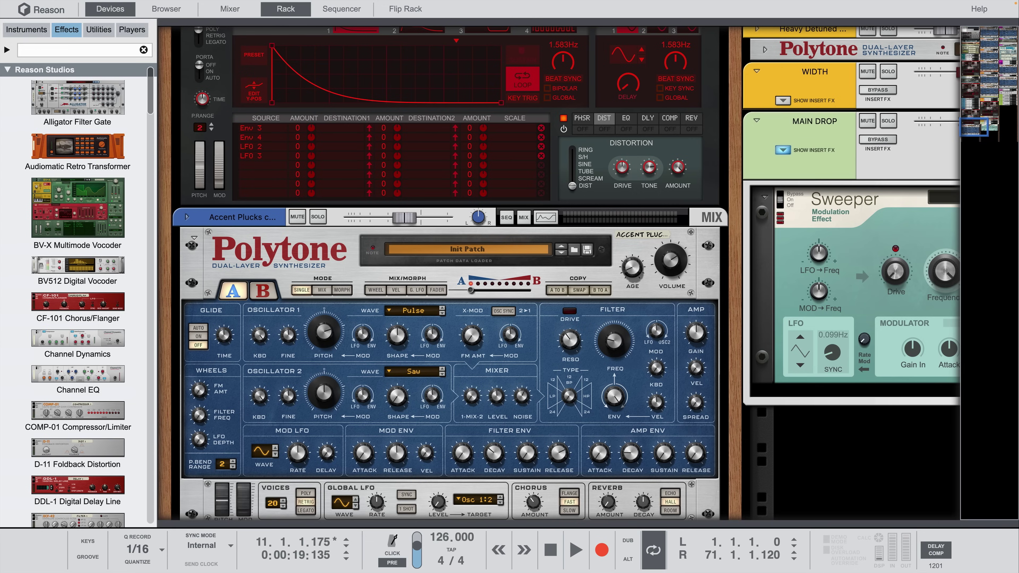
key(F7)
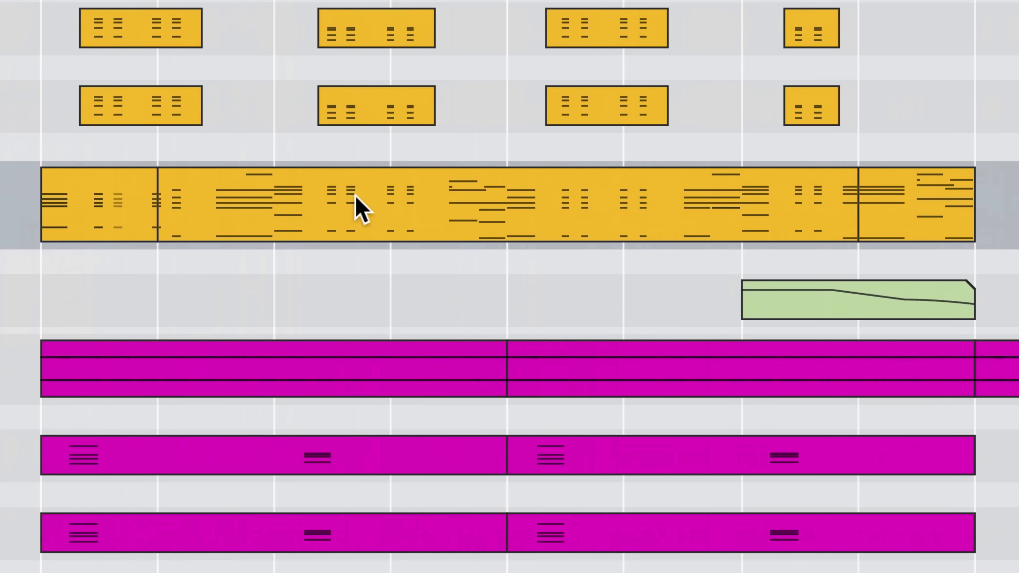
double_click(361, 206)
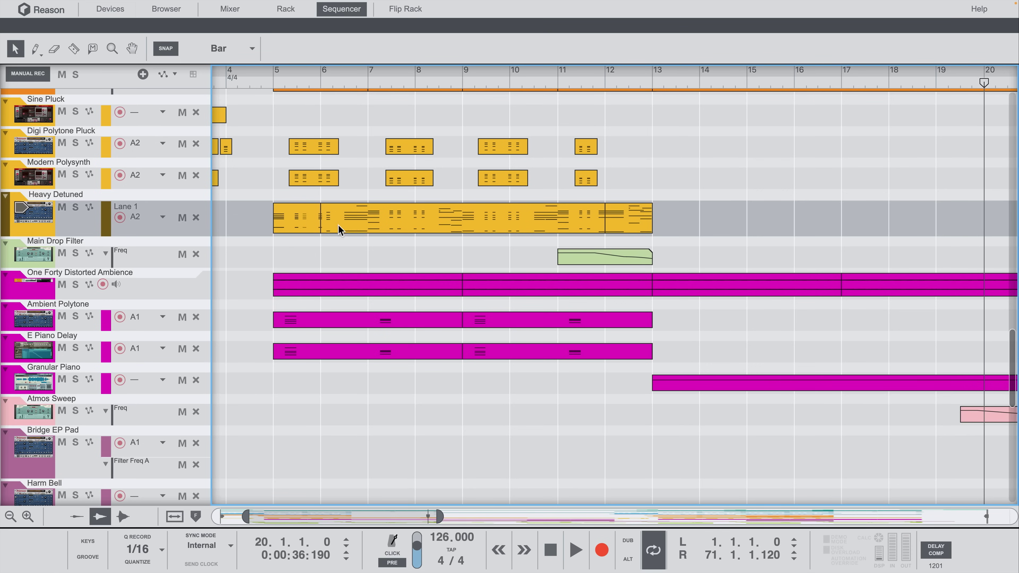
Step: Open the Heavy Detuned clips in the editor, switching between the bar-5 and bar 6–12 clips
double_click(391, 219)
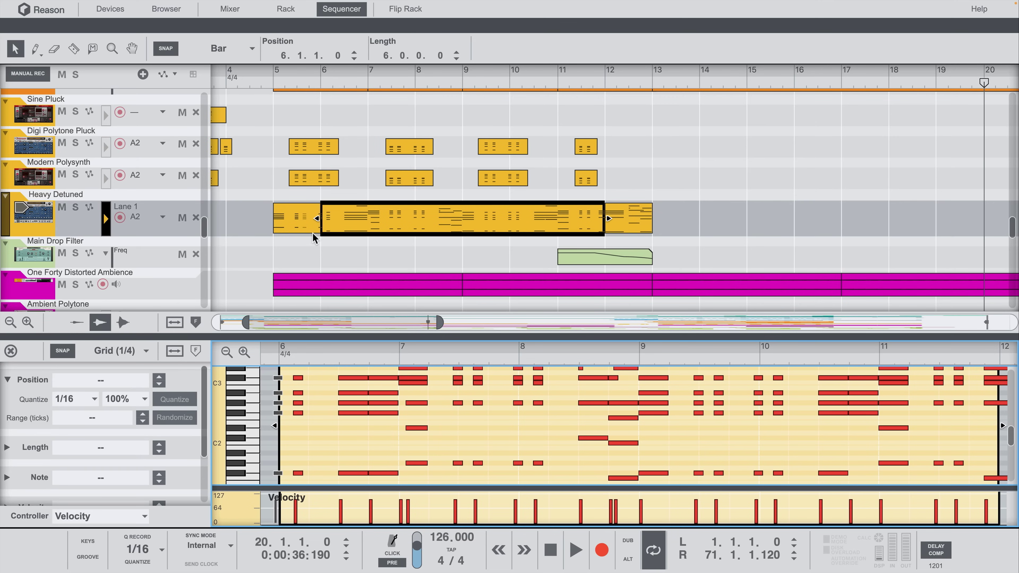
click(307, 225)
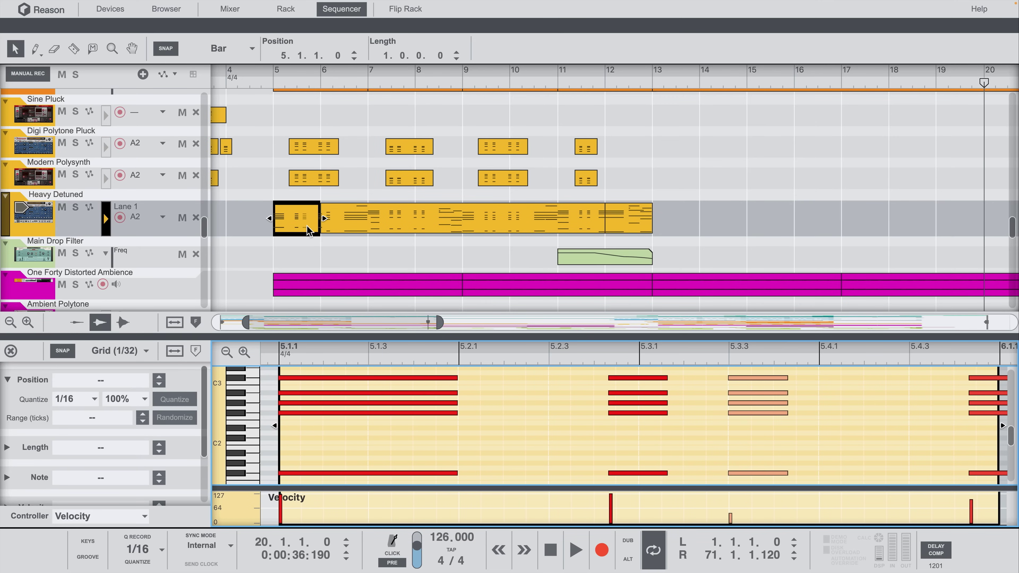
click(375, 225)
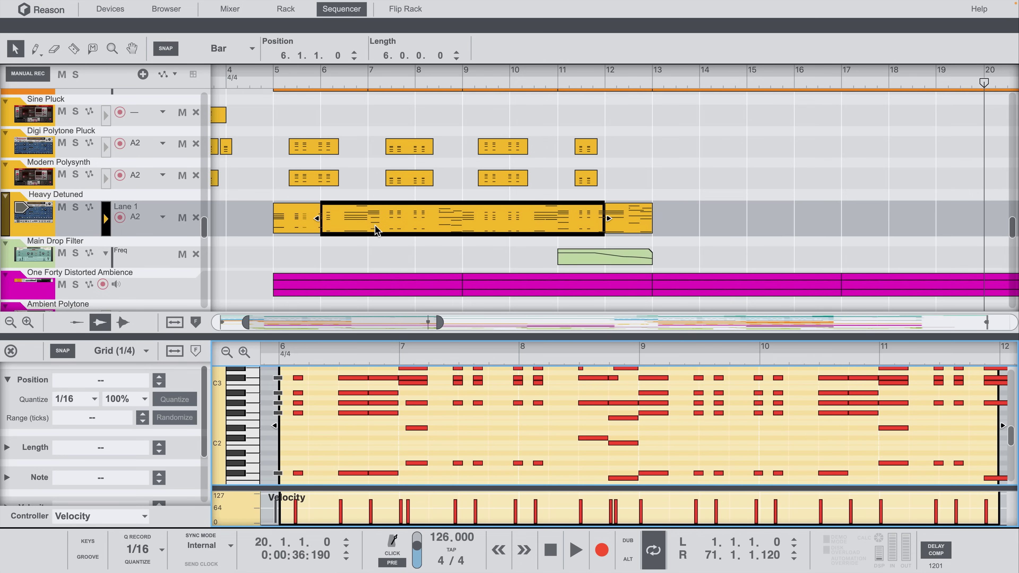
click(303, 224)
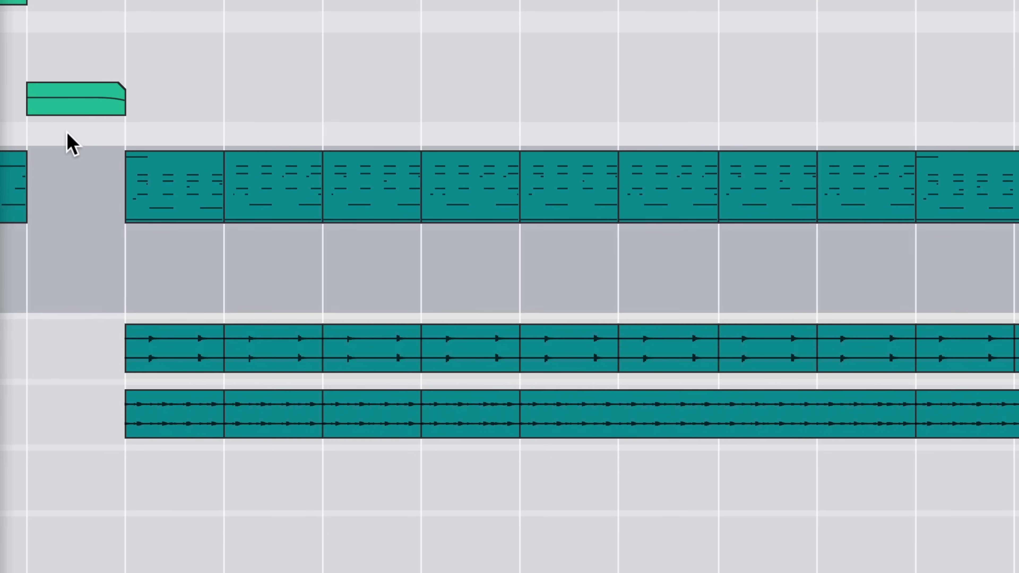
Step: Select the Main Drums clips, edit one drum clip alone, and zoom in around bar 5
drag(68, 143, 662, 196)
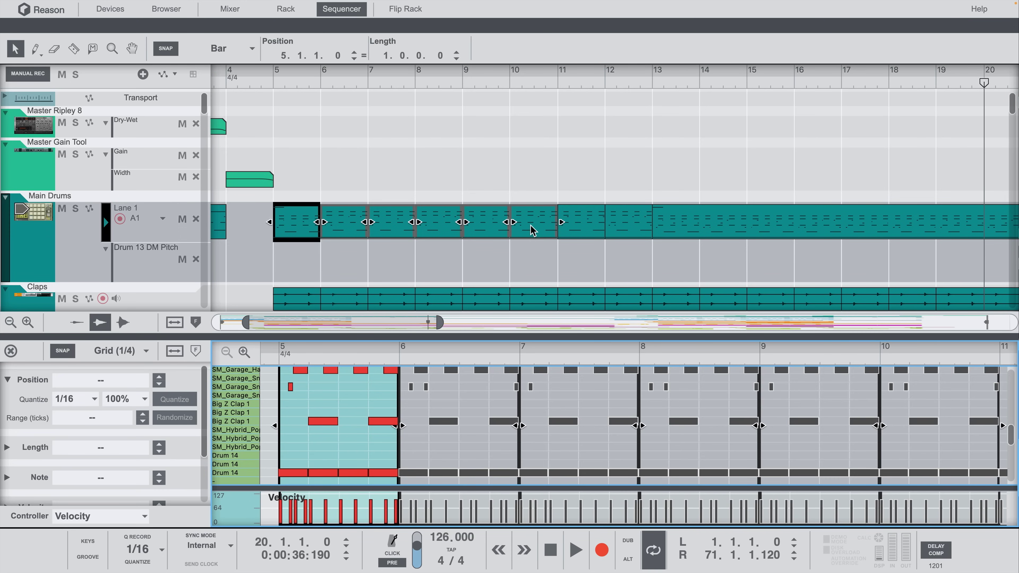
click(348, 225)
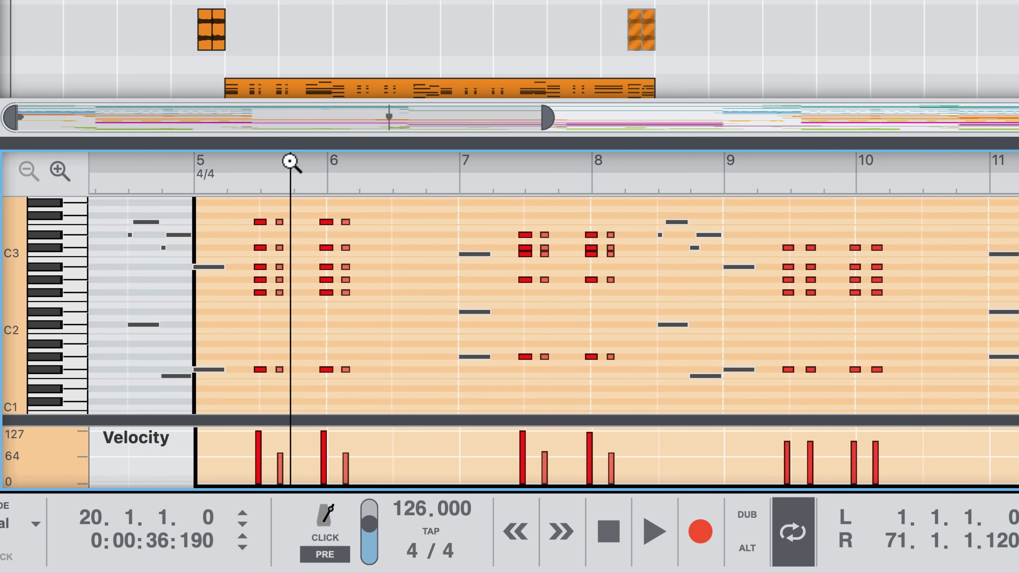
drag(290, 161, 301, 409)
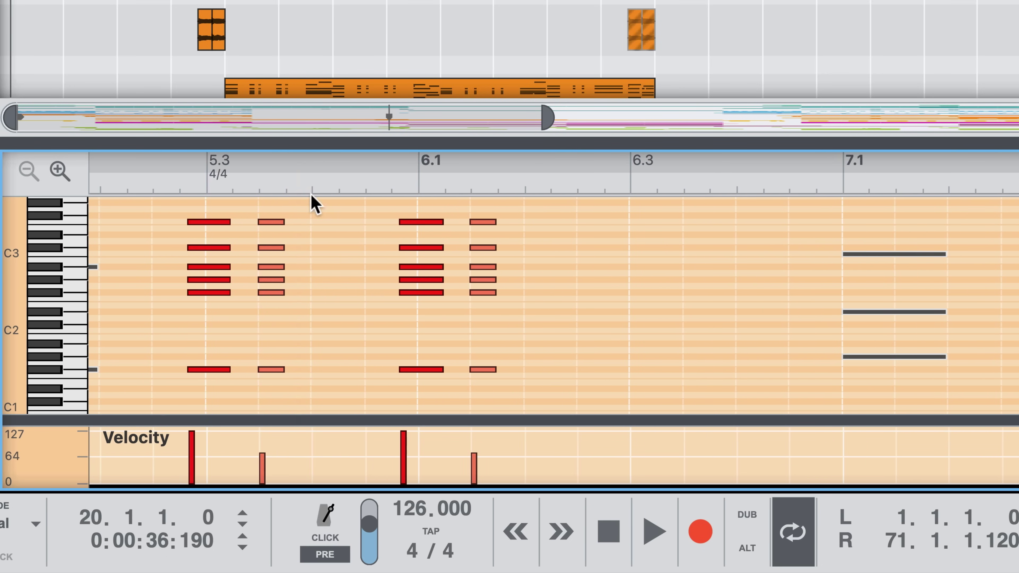
drag(316, 158, 271, 240)
scroll(273, 247, right, 15)
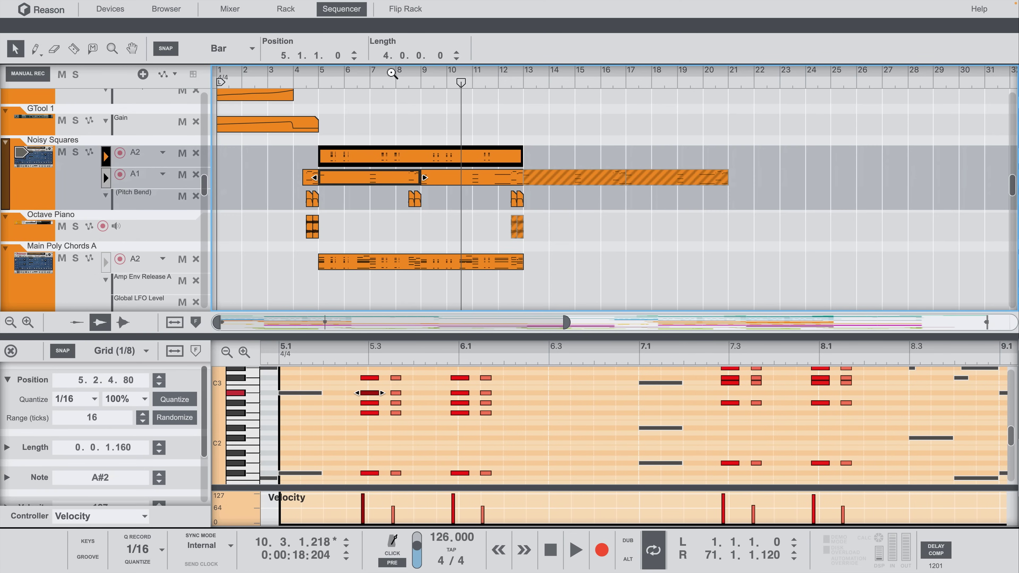
drag(391, 75, 464, 206)
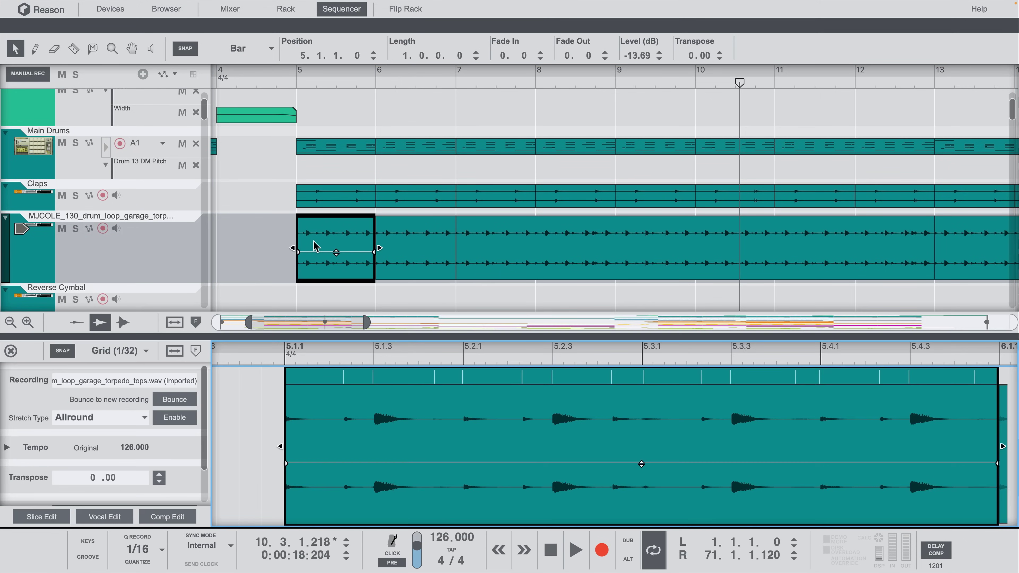
Step: Select the MJCOLE drum loop sections and edit the bar 7–13 section in the clip editor
key(shift+Tab)
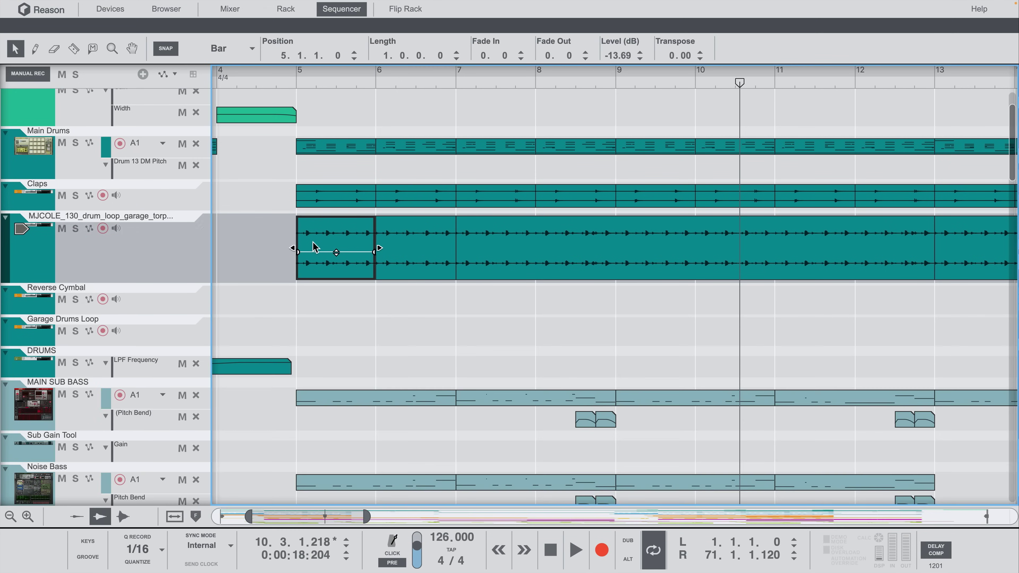
double_click(534, 252)
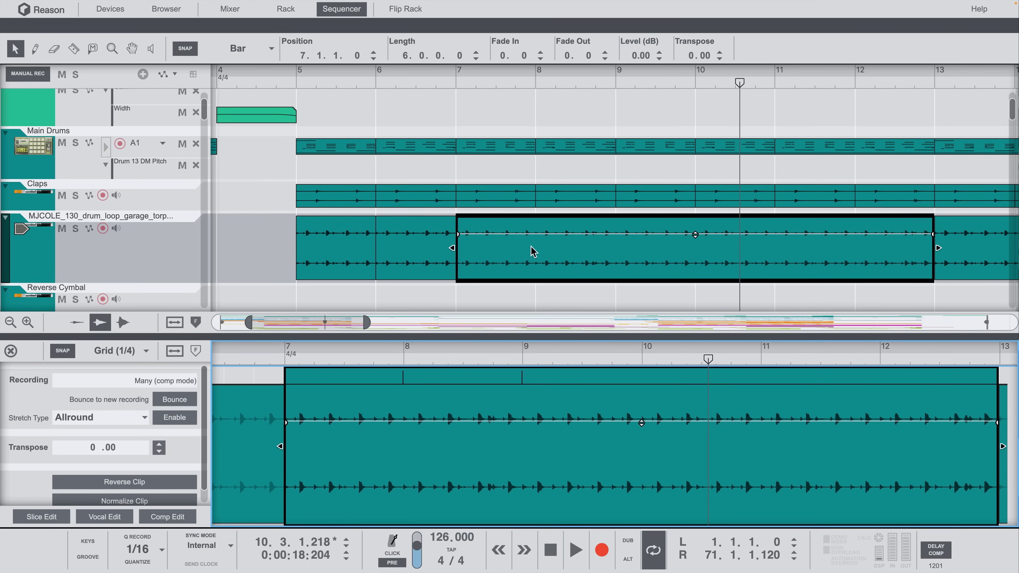
key(shift+Tab)
drag(258, 230, 516, 261)
key(shift+Tab)
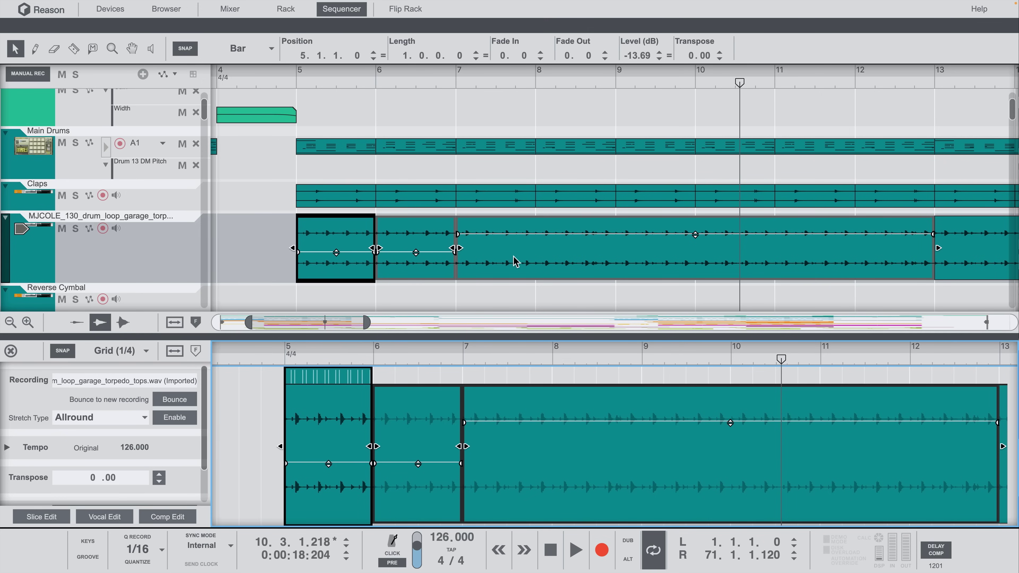
click(403, 400)
click(524, 410)
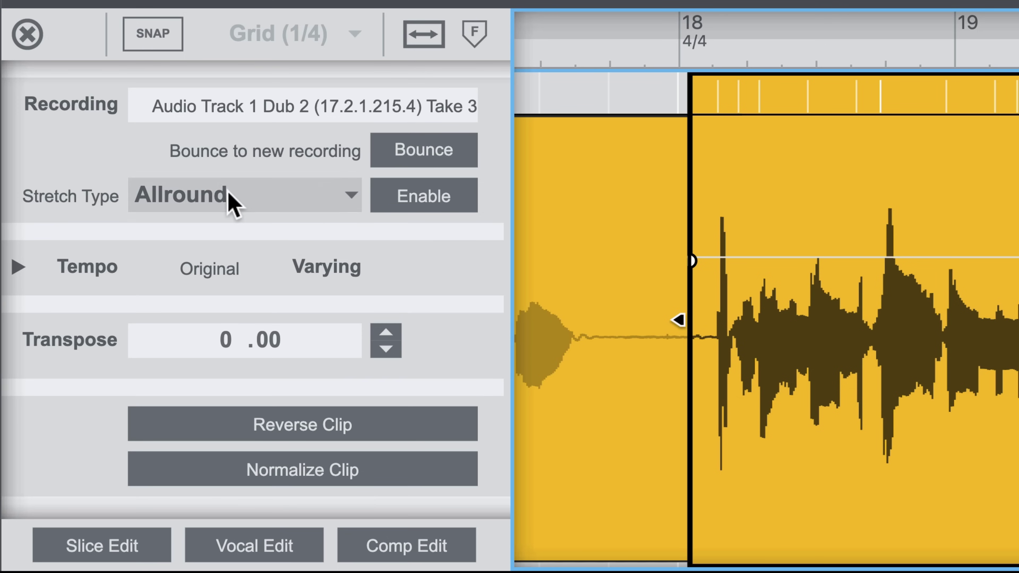
Step: Keep Allround stretch and nudge Transpose up and down a semitone, returning it to 0
click(248, 368)
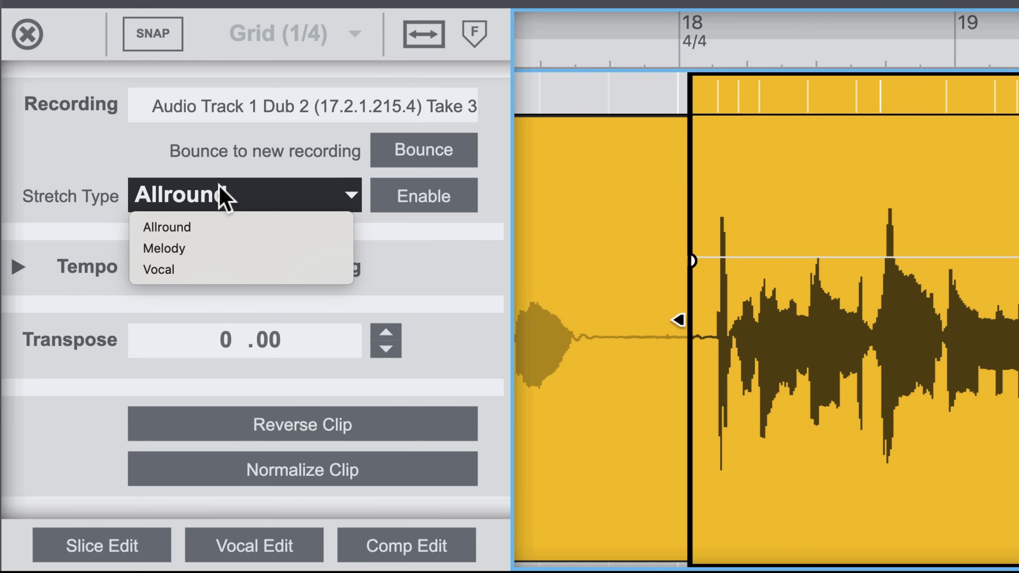
click(403, 253)
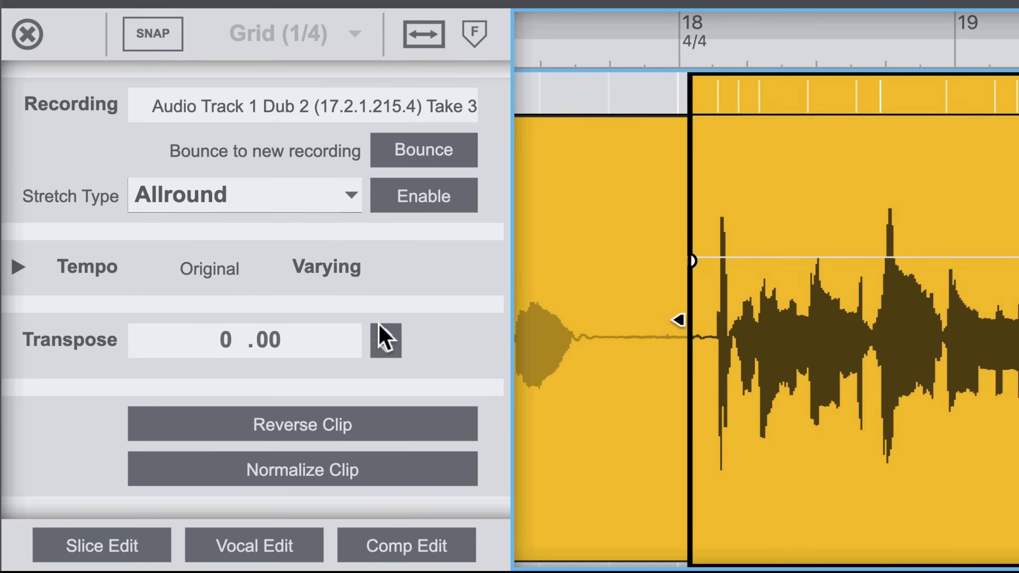
click(383, 334)
click(383, 350)
click(383, 352)
click(386, 335)
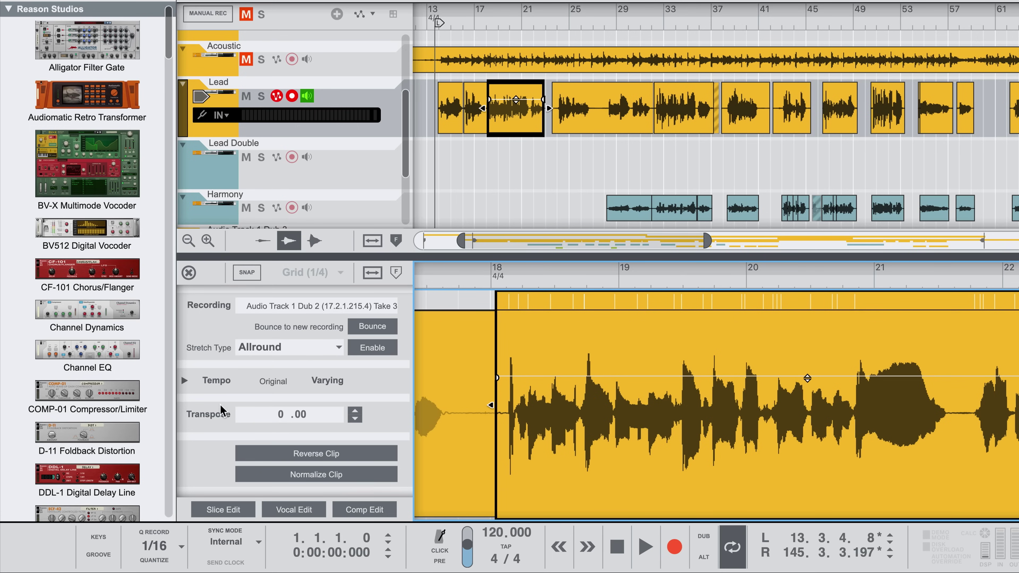
Step: Double the Lead clip's tempo with Scale Tempo x2 and switch to Comp Edit
click(183, 381)
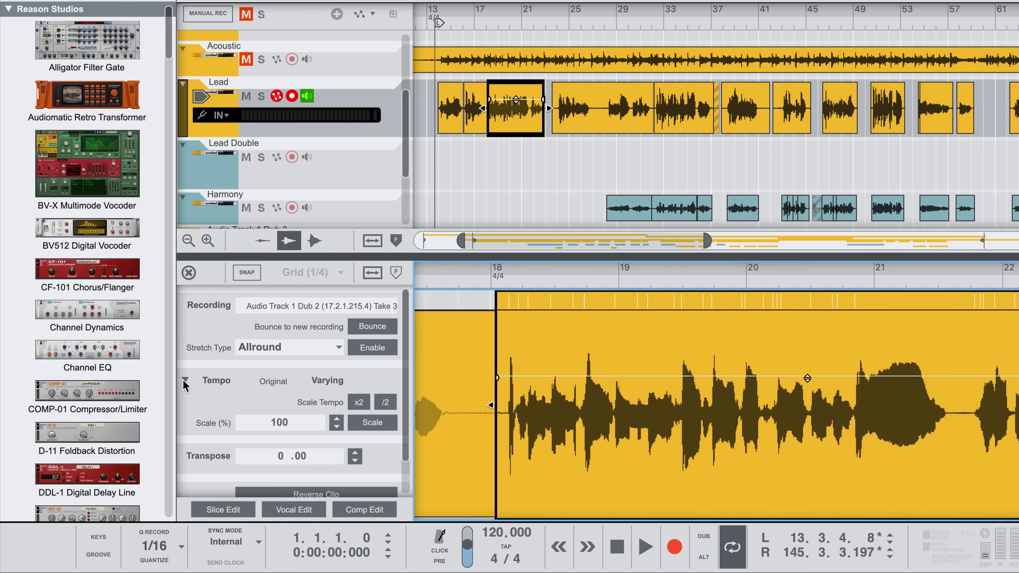
click(358, 402)
scroll(313, 465, down, 3)
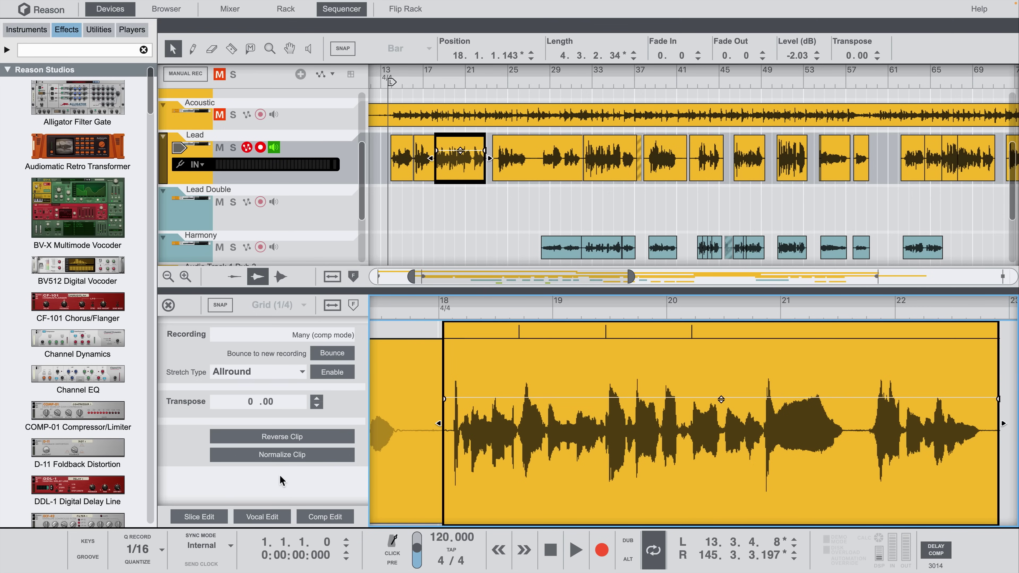
click(790, 307)
Step: View the Lead clip in Slice Edit and then Vocal Edit modes
click(323, 524)
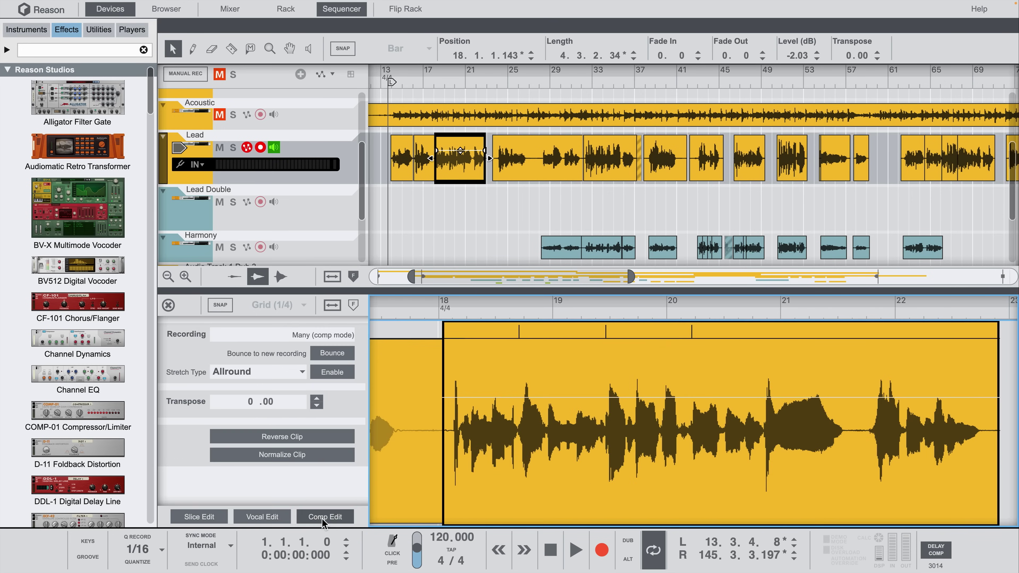
click(213, 522)
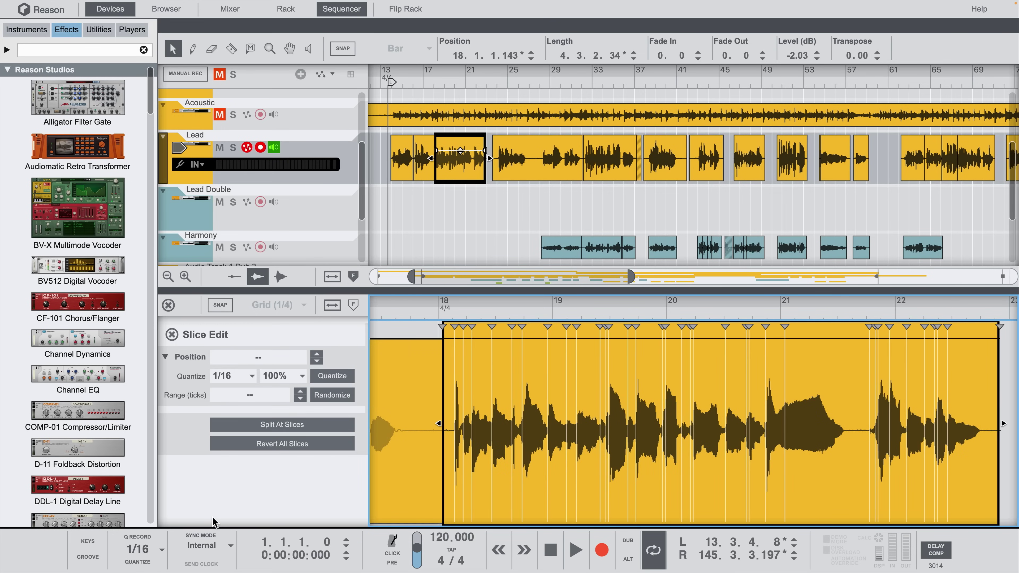
click(212, 522)
click(263, 518)
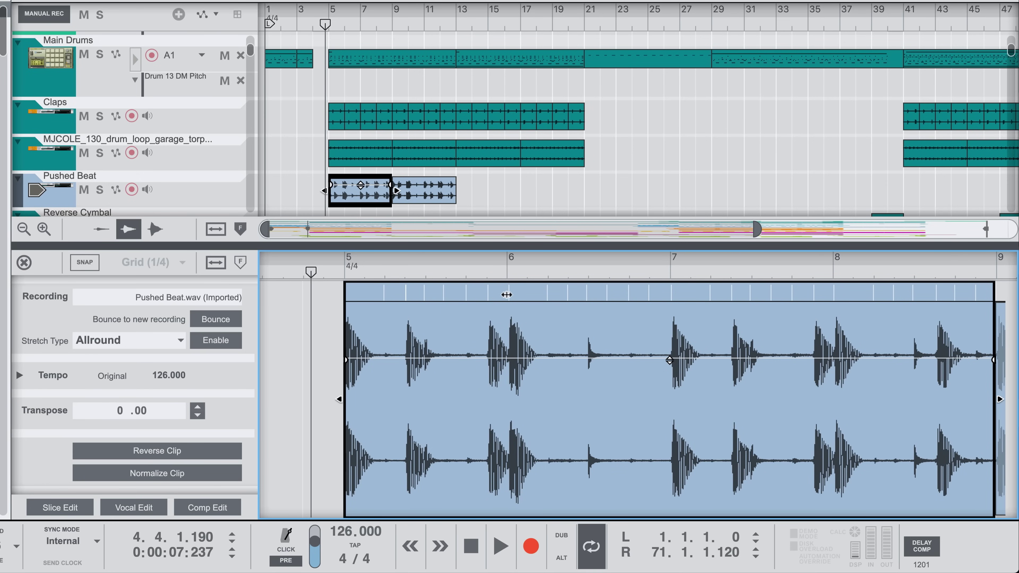
Step: Move a drum transient earlier, then cut the Pushed Beat clip at three points with the Razor tool
mouse_move(508, 294)
mouse_down()
mouse_move(535, 293)
mouse_move(505, 294)
mouse_up()
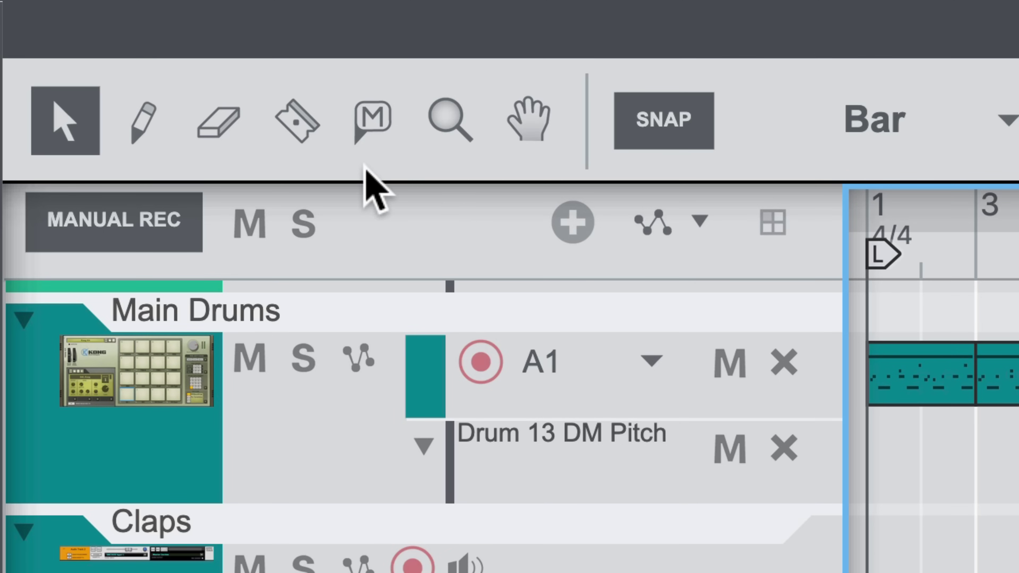
click(316, 128)
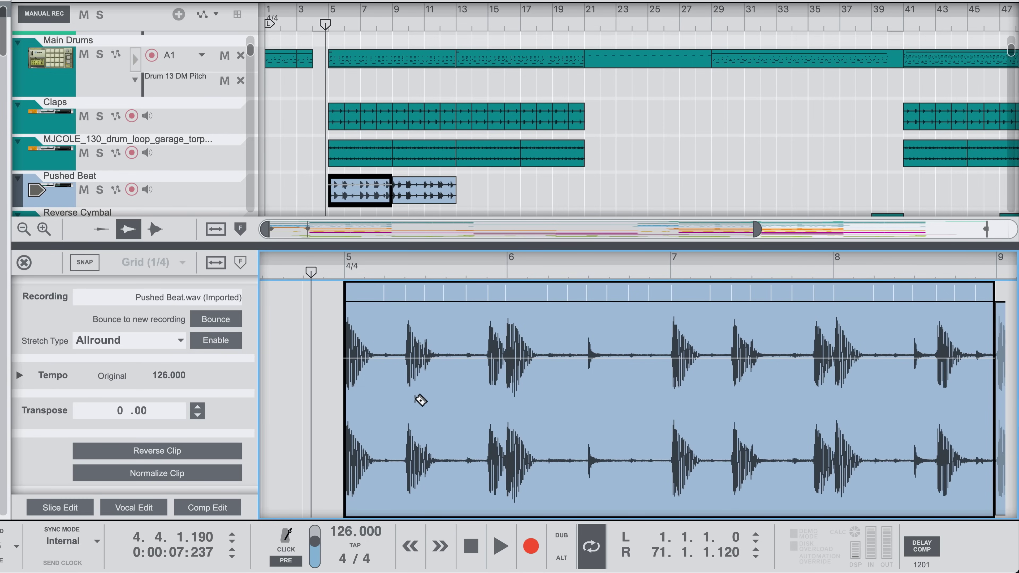
click(461, 397)
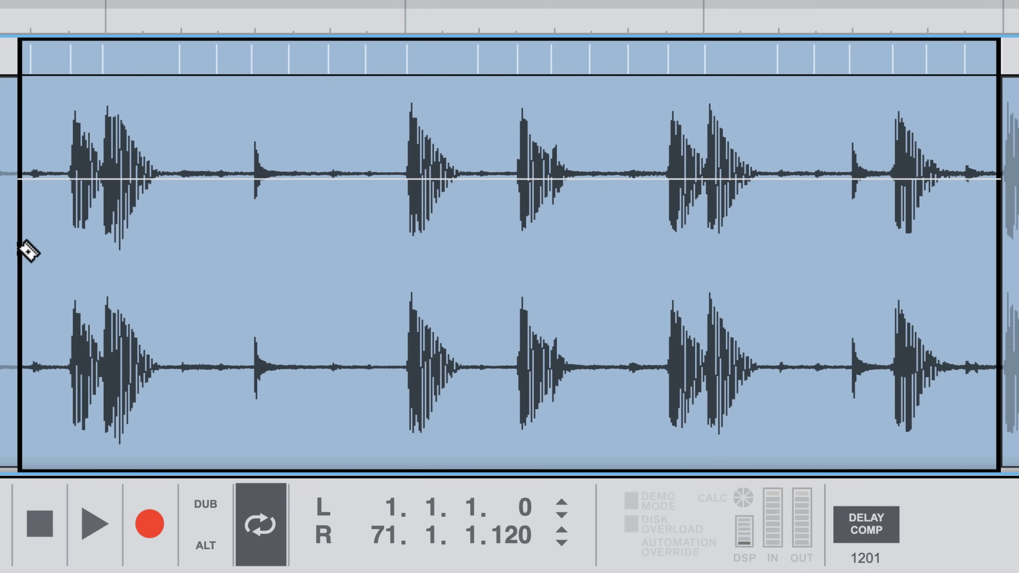
click(103, 64)
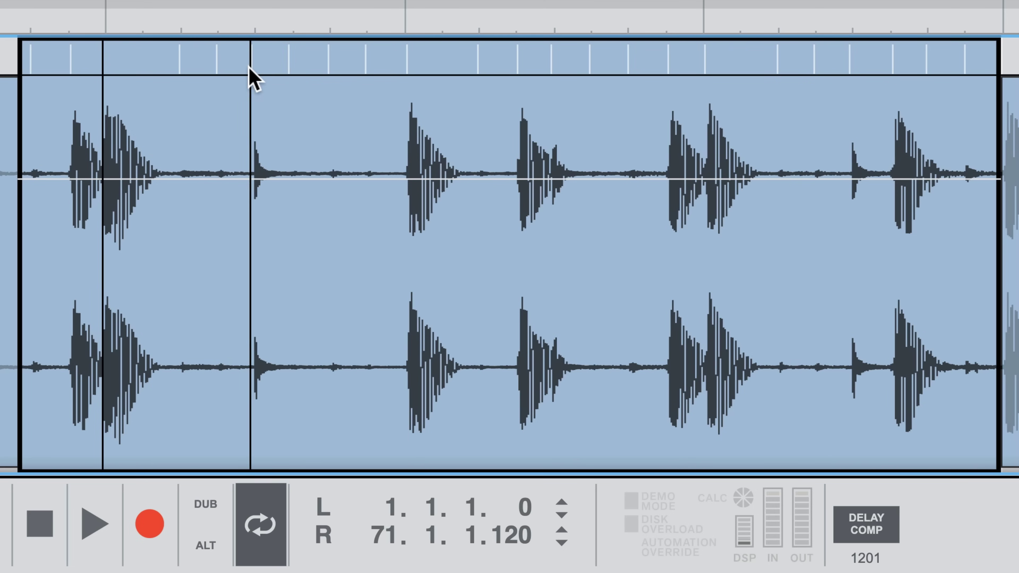
click(403, 74)
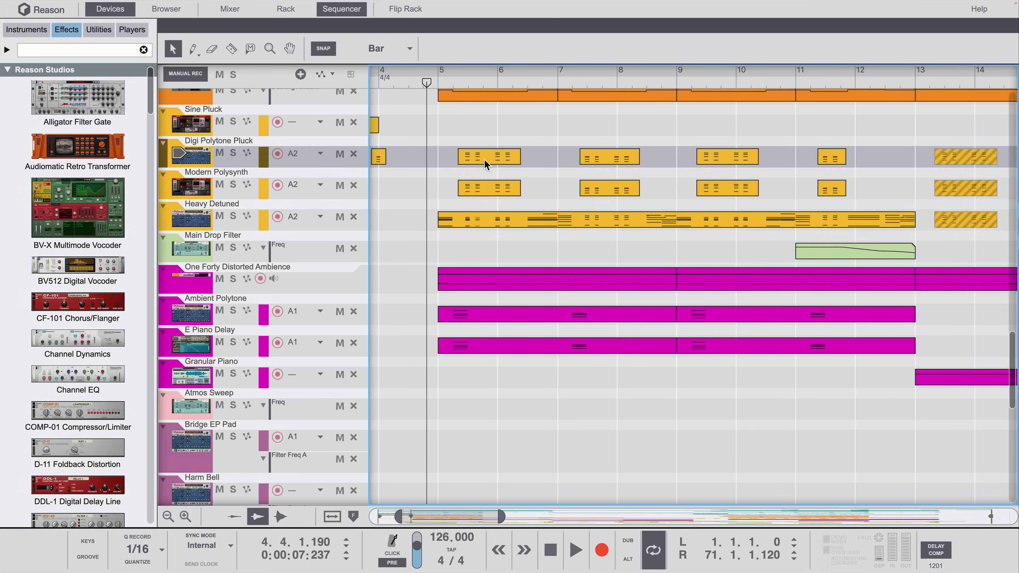
Step: Open the Digi Polytone Pluck clip and quantize its first chord to 1/16
double_click(484, 160)
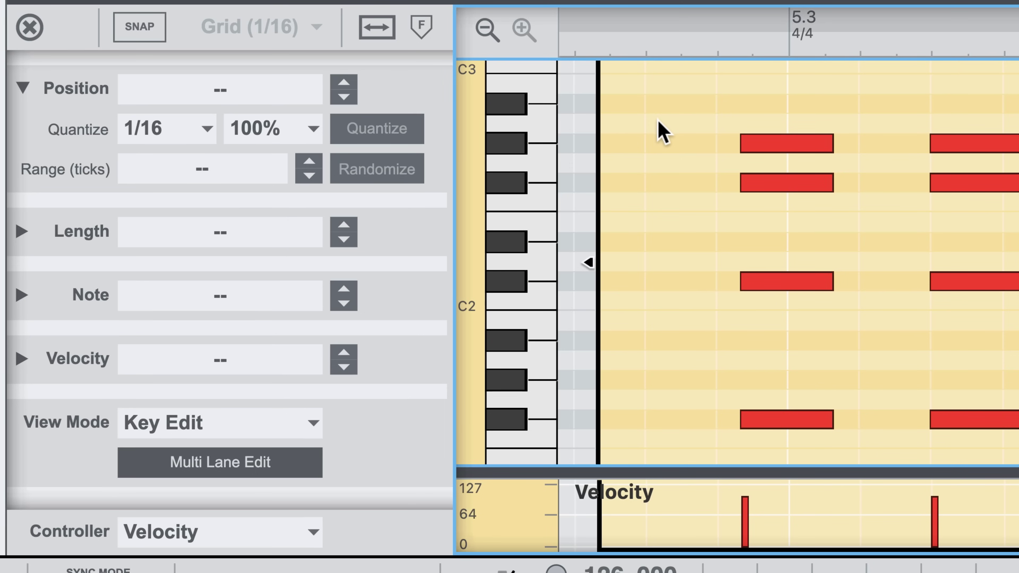
drag(657, 115, 855, 421)
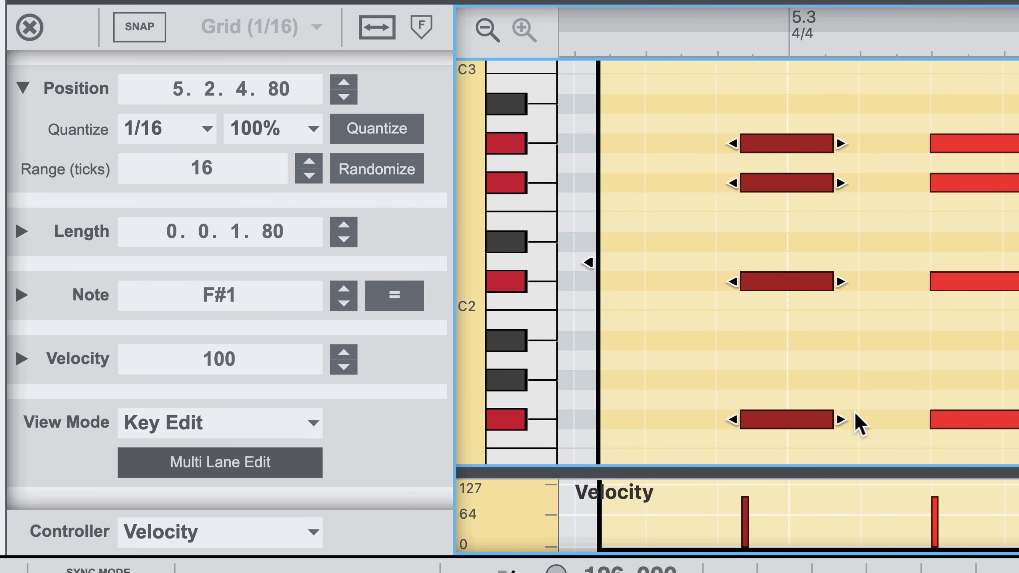
click(406, 137)
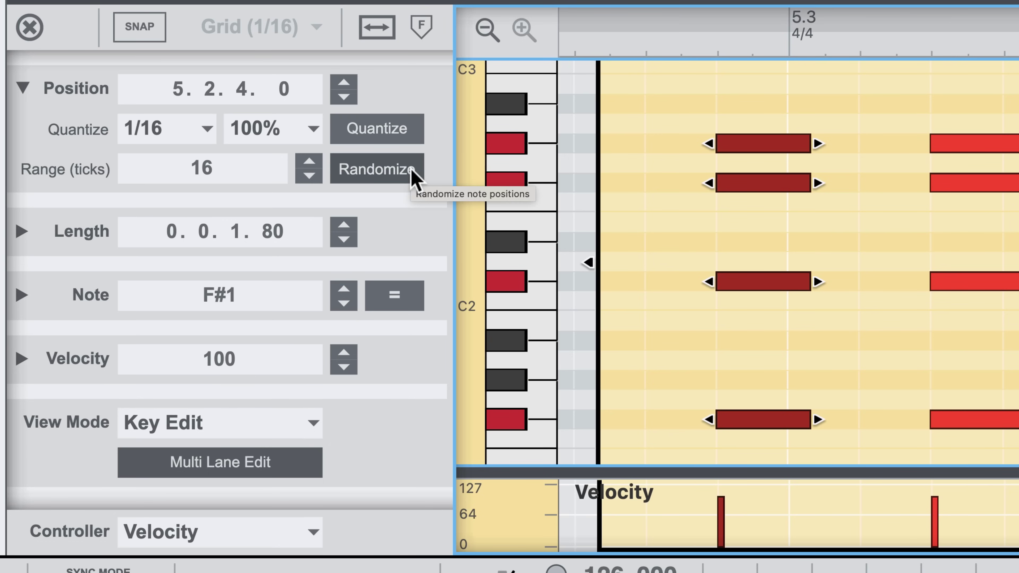
Step: Randomize the chord's note positions four times, then shift the pitch of the two top notes
click(412, 176)
click(414, 177)
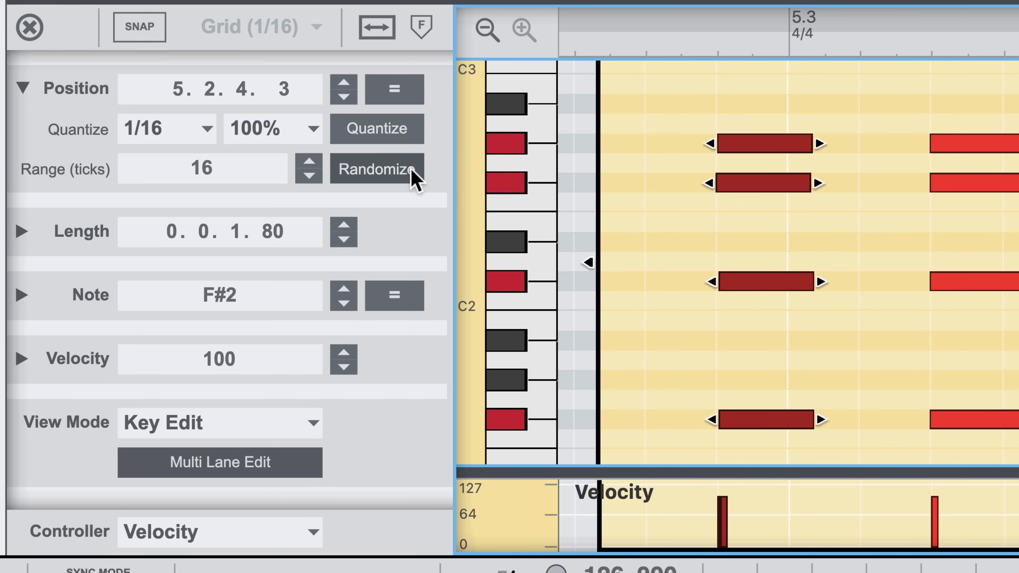
click(414, 176)
click(413, 176)
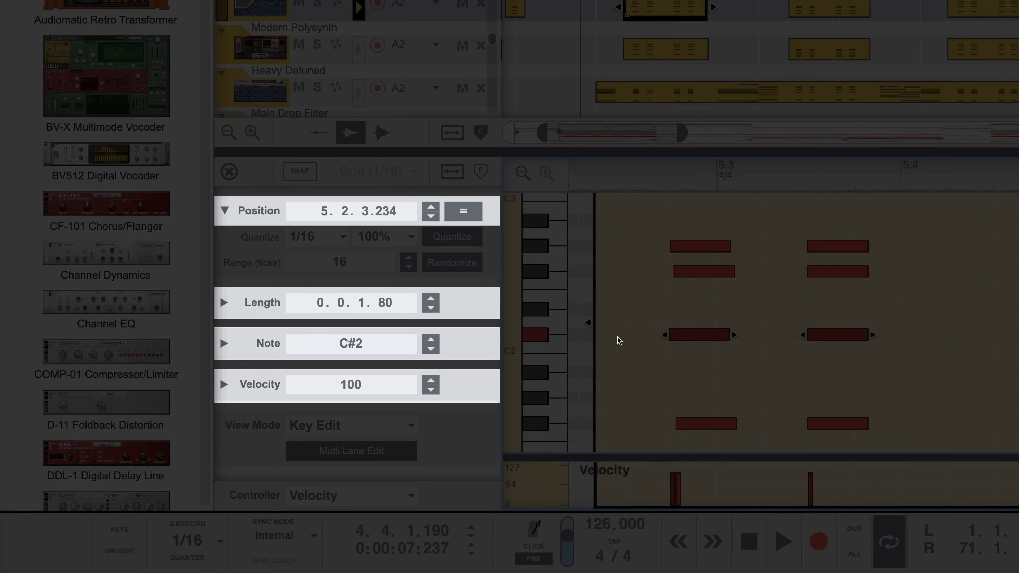
drag(634, 220, 873, 262)
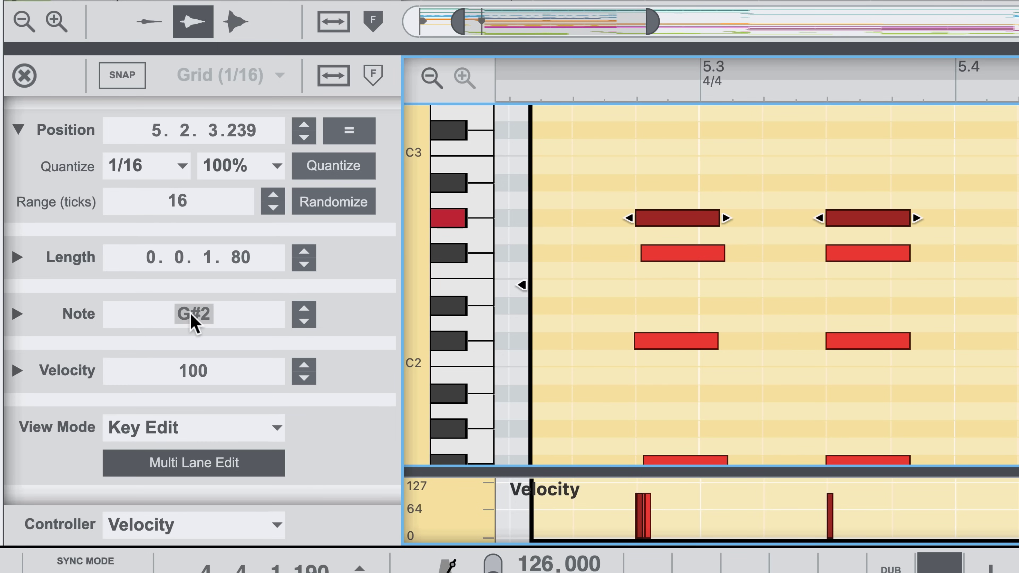
mouse_move(191, 316)
mouse_down()
mouse_move(187, 295)
mouse_move(191, 324)
mouse_up()
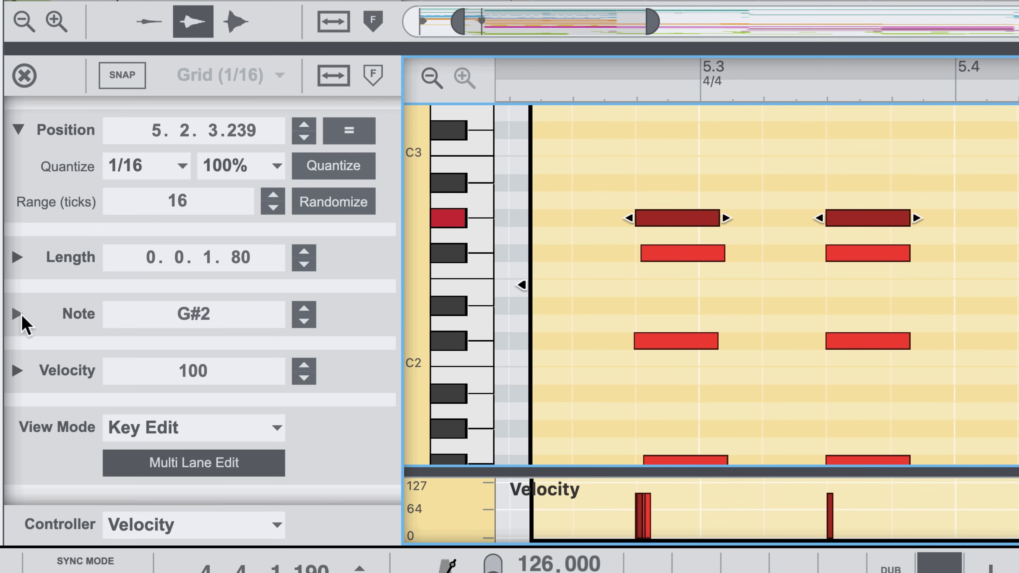
Step: Randomize the selected notes' pitches several times within a G2–D3 range
click(17, 313)
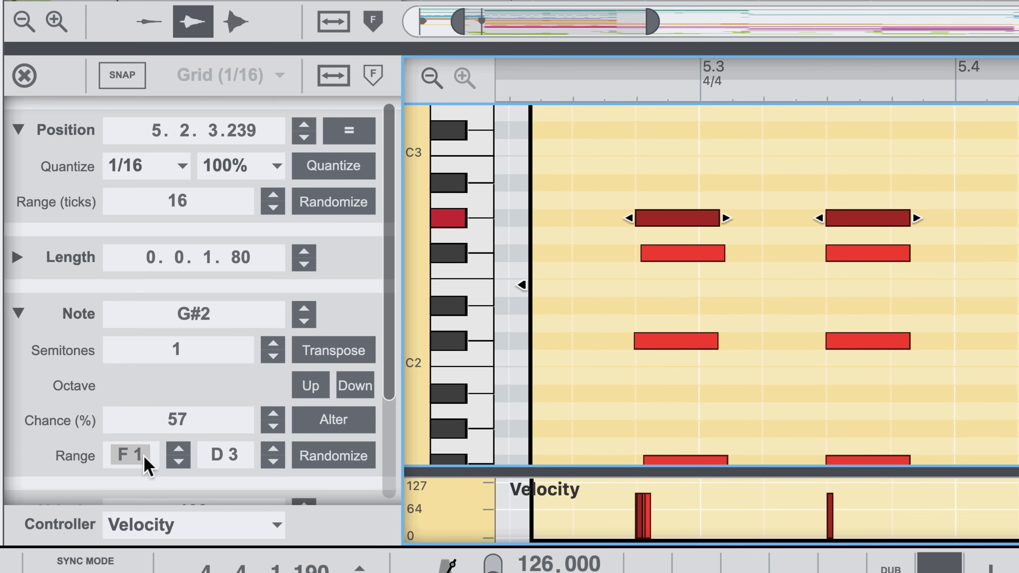
drag(144, 456, 148, 382)
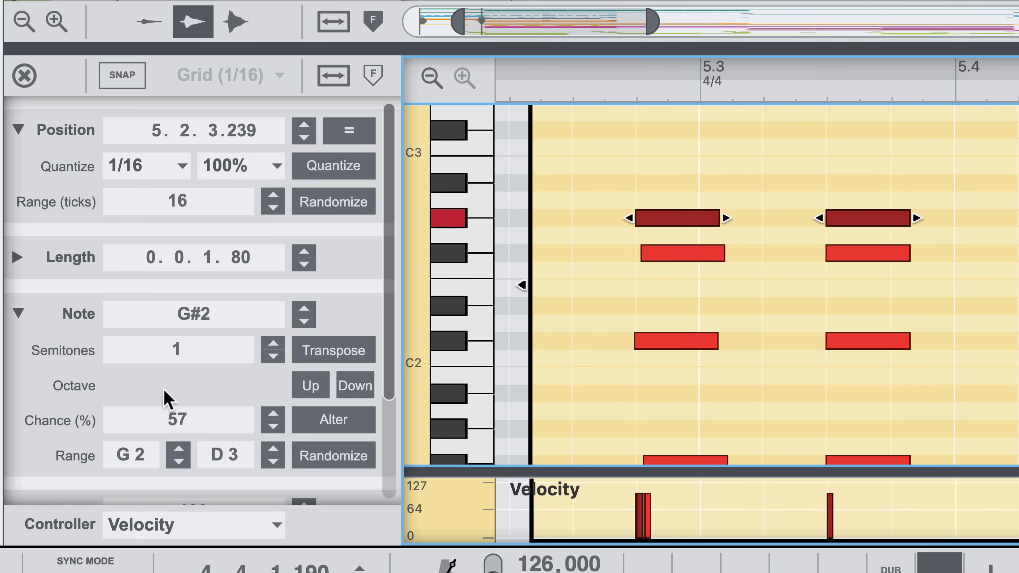
click(338, 453)
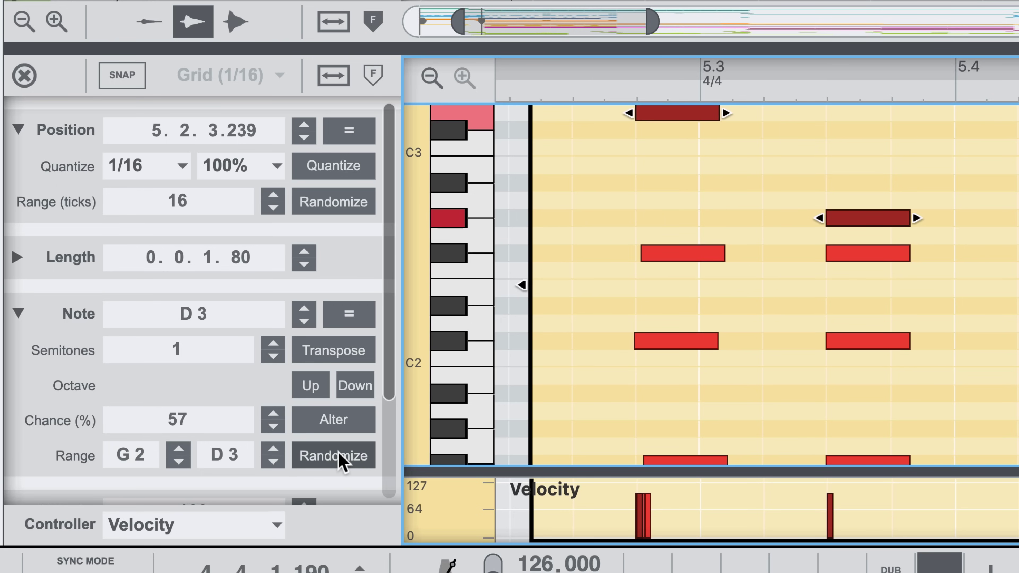
click(338, 456)
click(338, 455)
click(338, 455)
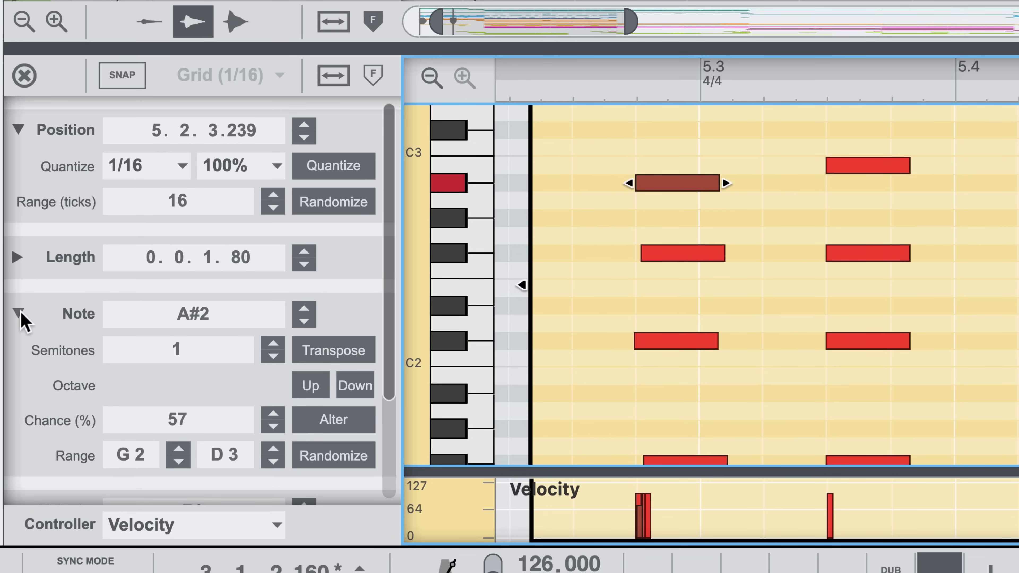
click(16, 314)
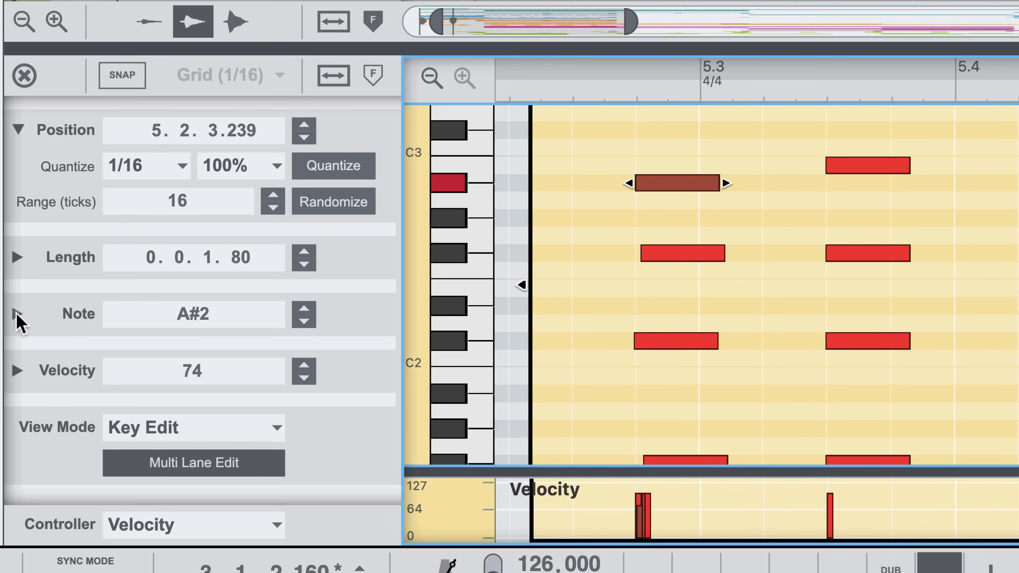
Step: Raise the notes' velocity to 84 and set the velocity scale amount to 80%
click(199, 383)
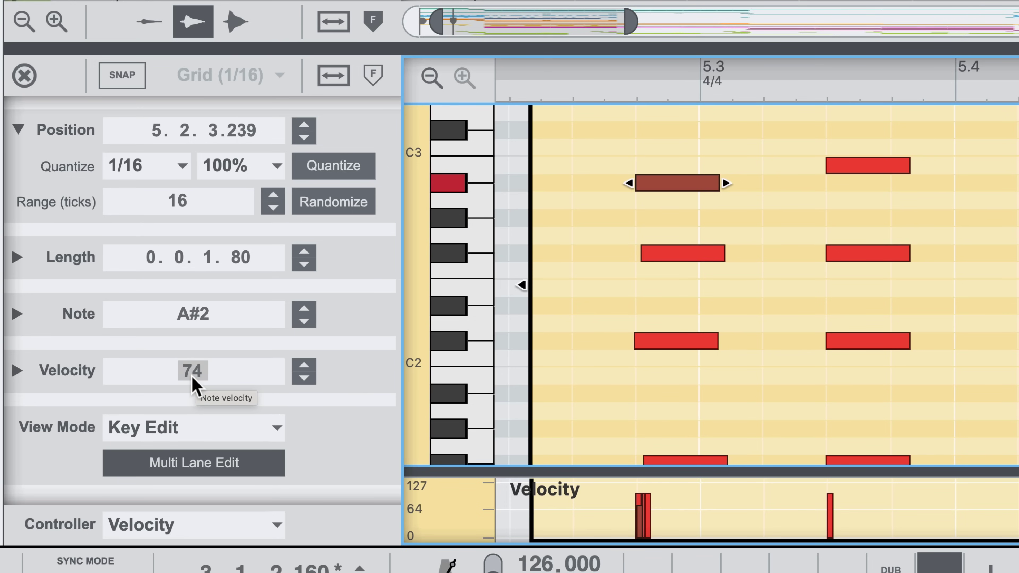
drag(192, 383, 161, 326)
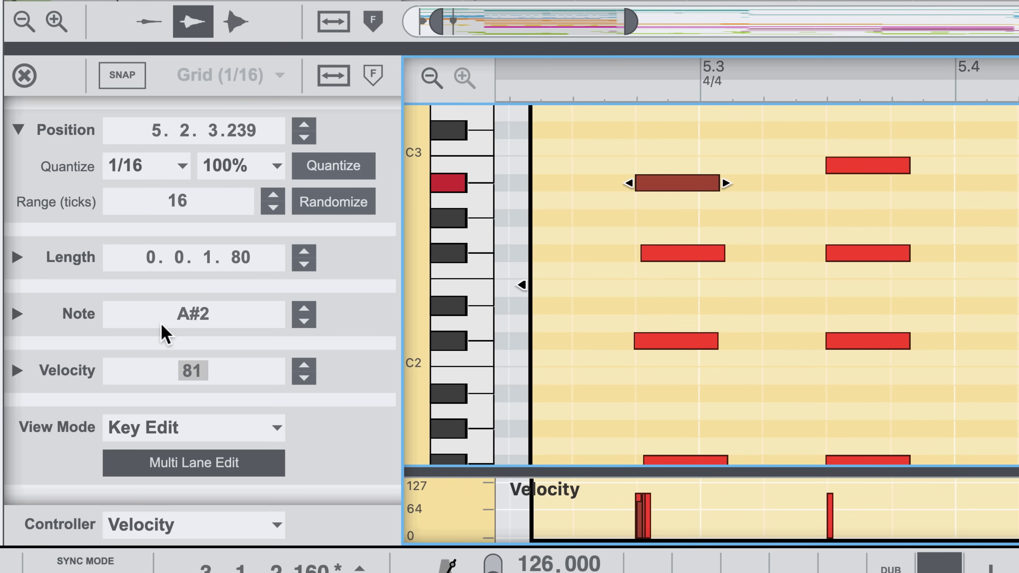
click(16, 370)
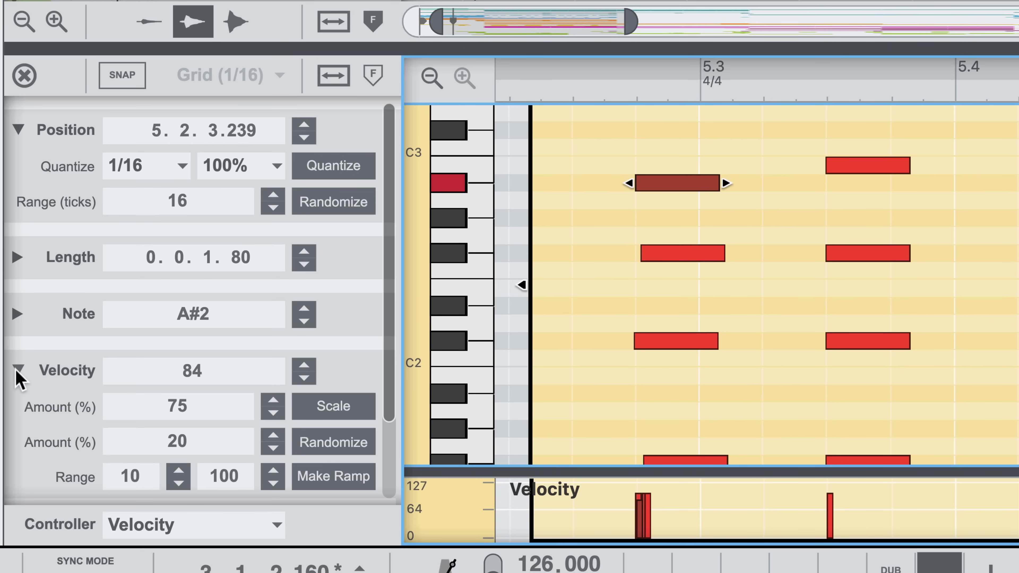
double_click(171, 409)
key(Return)
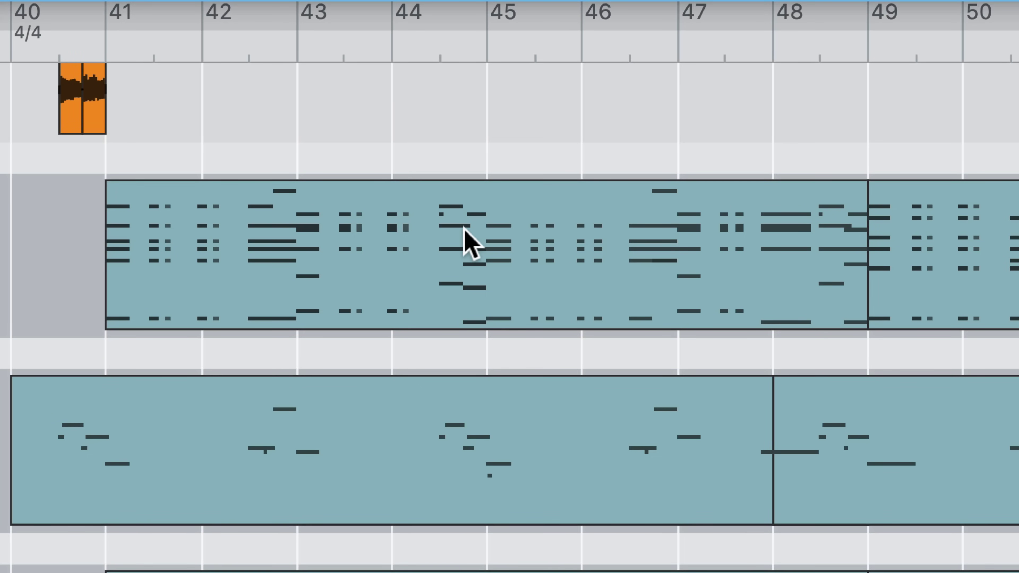
Step: Transpose the selected MIDI clips' notes up 4 semitones with Note Tools > Transpose
right_click(464, 229)
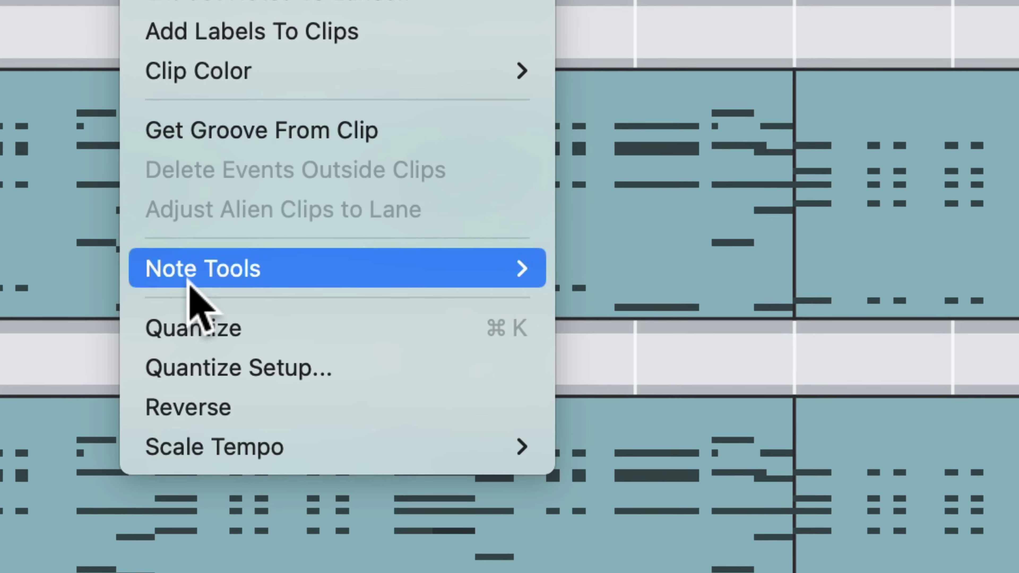
mouse_move(189, 281)
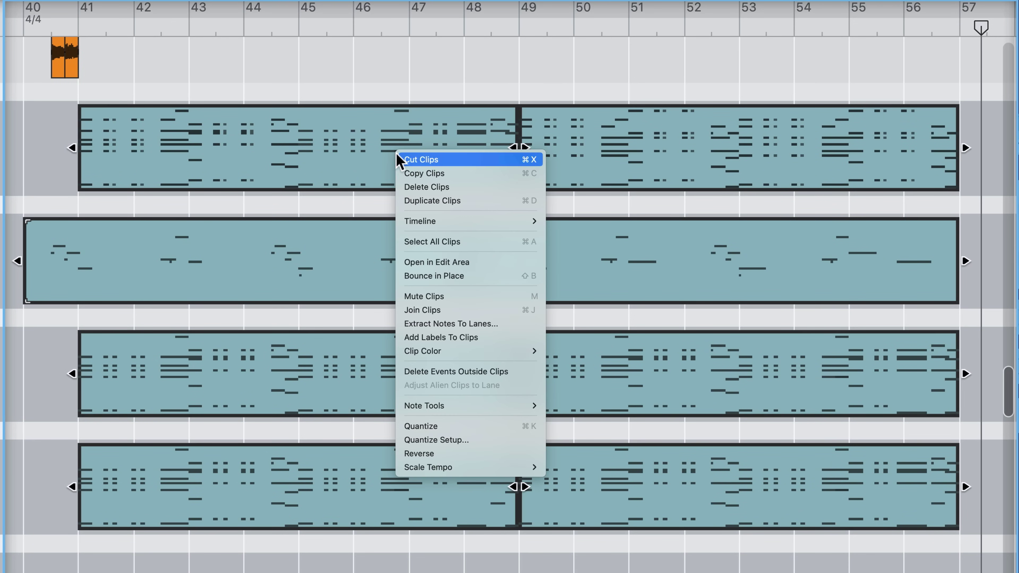
mouse_move(536, 406)
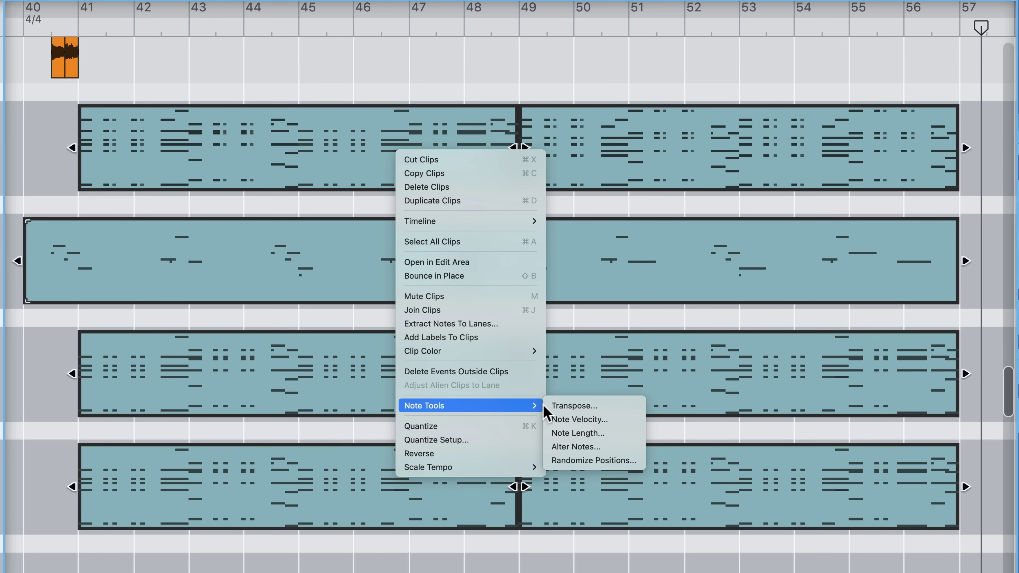
click(571, 406)
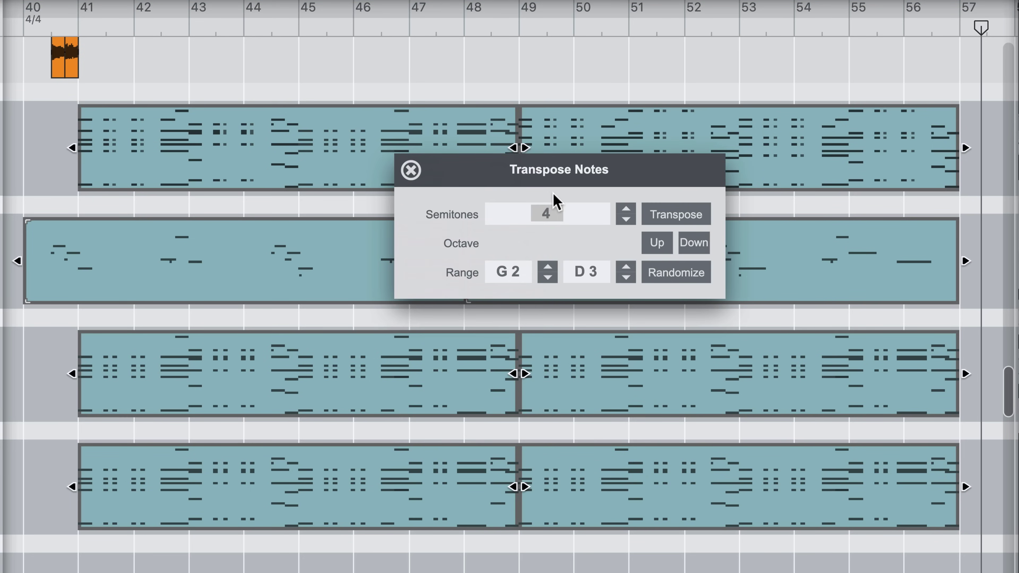
click(675, 214)
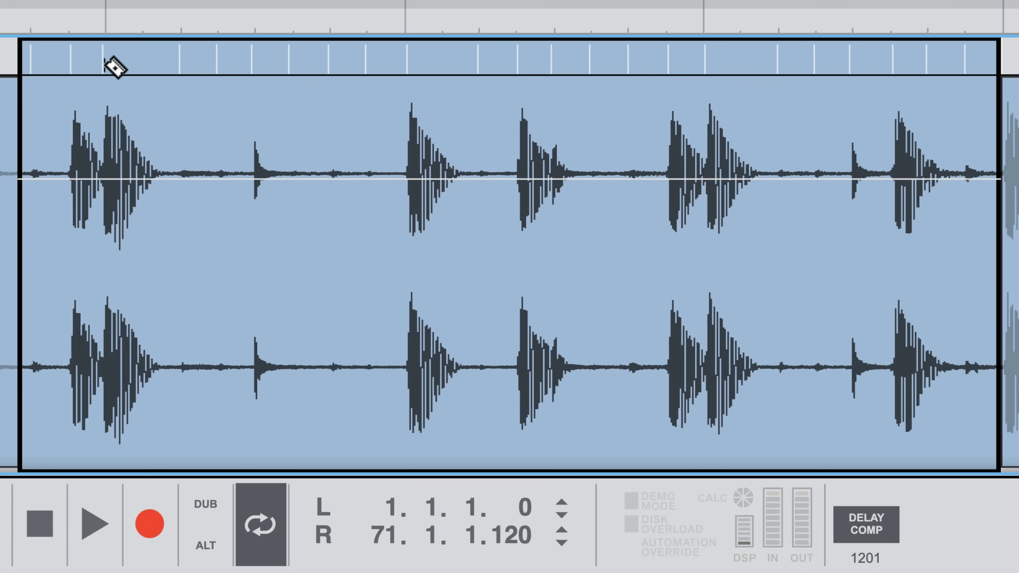
Step: Split the drum audio clip with the Razor at its first hit and a second early hit
click(103, 64)
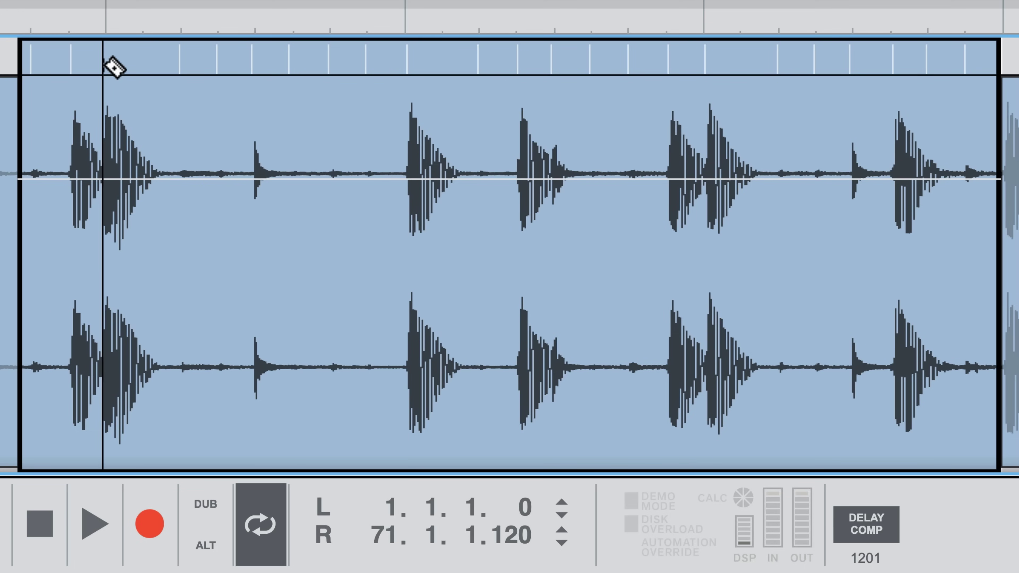
click(178, 66)
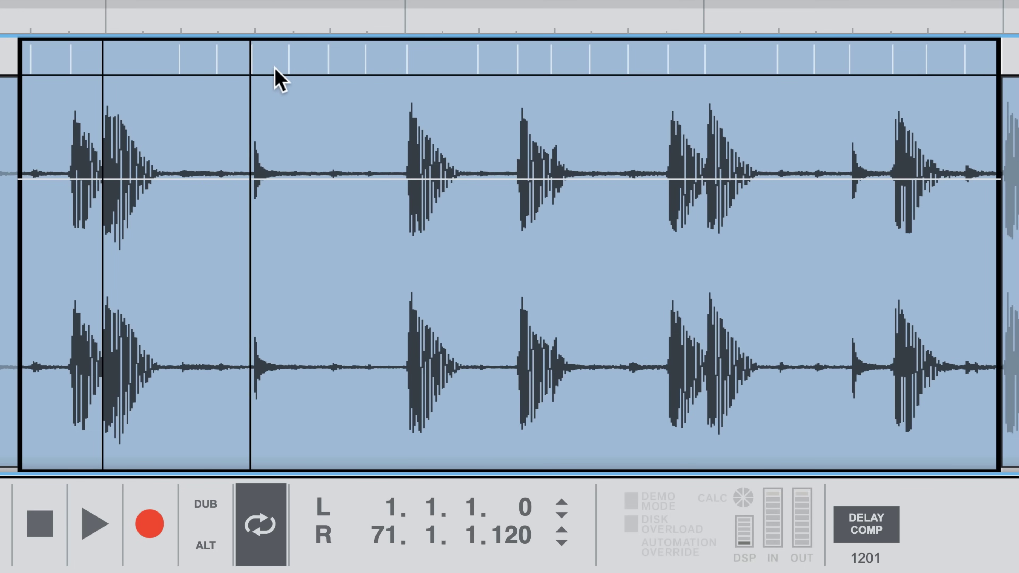